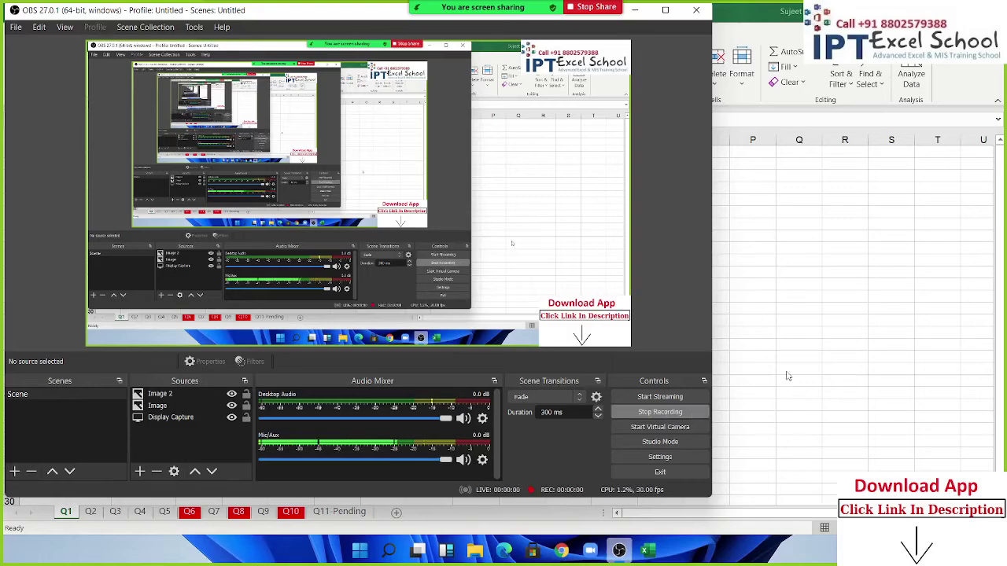
Step: Bring the Excel workbook's Q1 commission sheet to the front over OBS Studio
{"action": "left_click", "coordinate": [786, 371]}
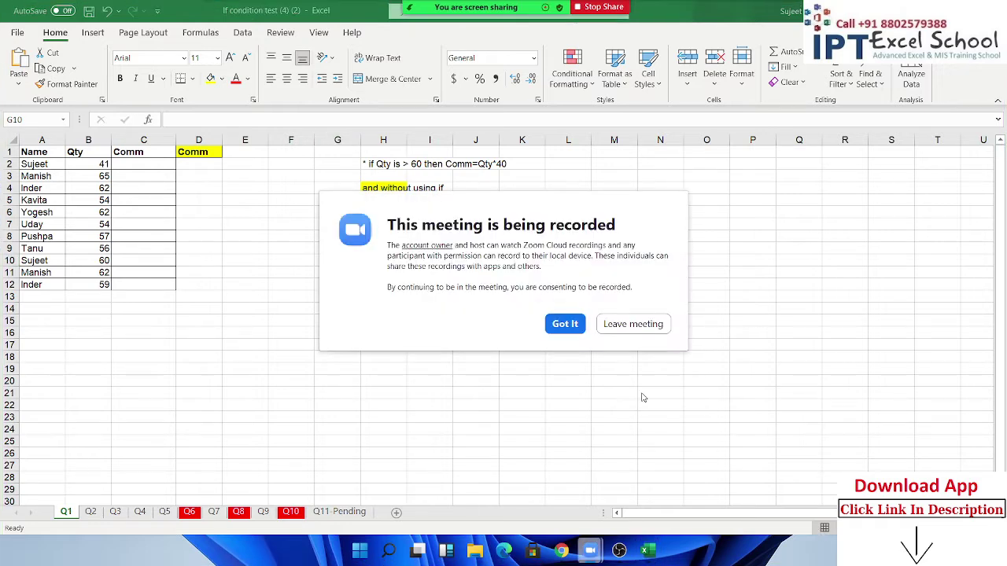
Step: Dismiss the Zoom recording notice and look over the Name, Qty and Comm headers
{"action": "left_click", "coordinate": [565, 323]}
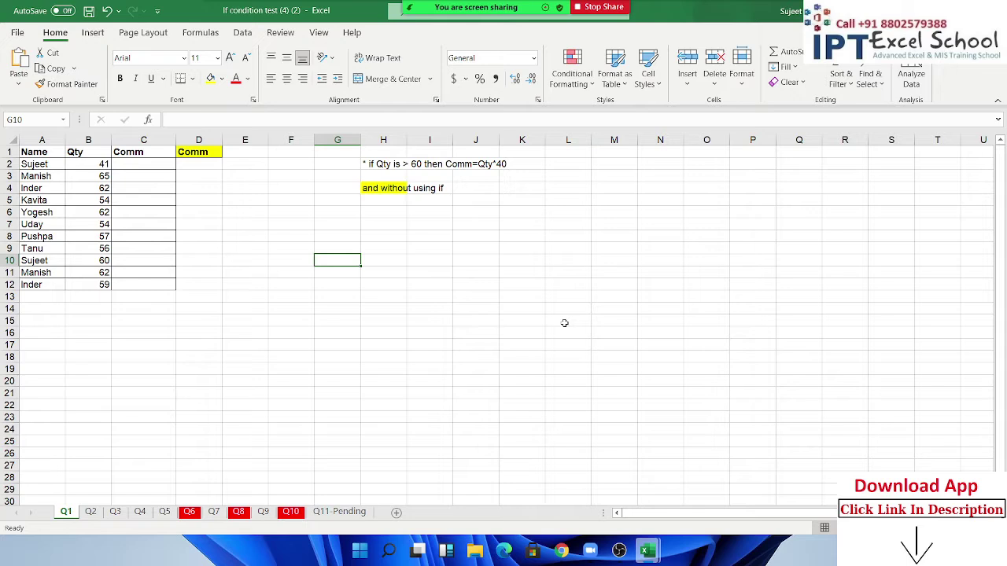
{"action": "key", "text": "ctrl+Up"}
{"action": "key", "text": "ctrl+Left"}
{"action": "key", "text": "ctrl+Left"}
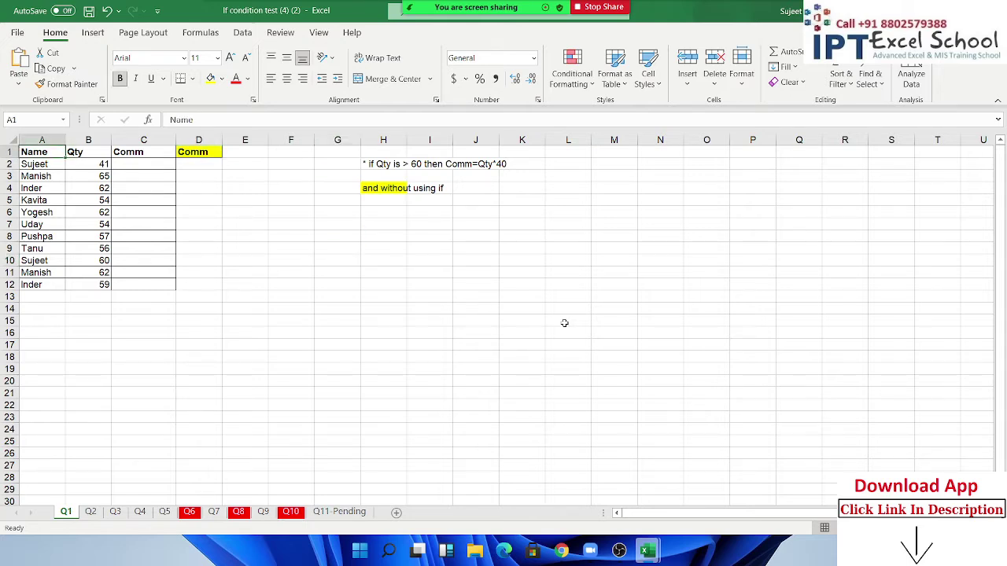
{"action": "key", "text": "ctrl+Down"}
{"action": "key", "text": "ctrl+Up"}
{"action": "key", "text": "Right"}
{"action": "key", "text": "Right"}
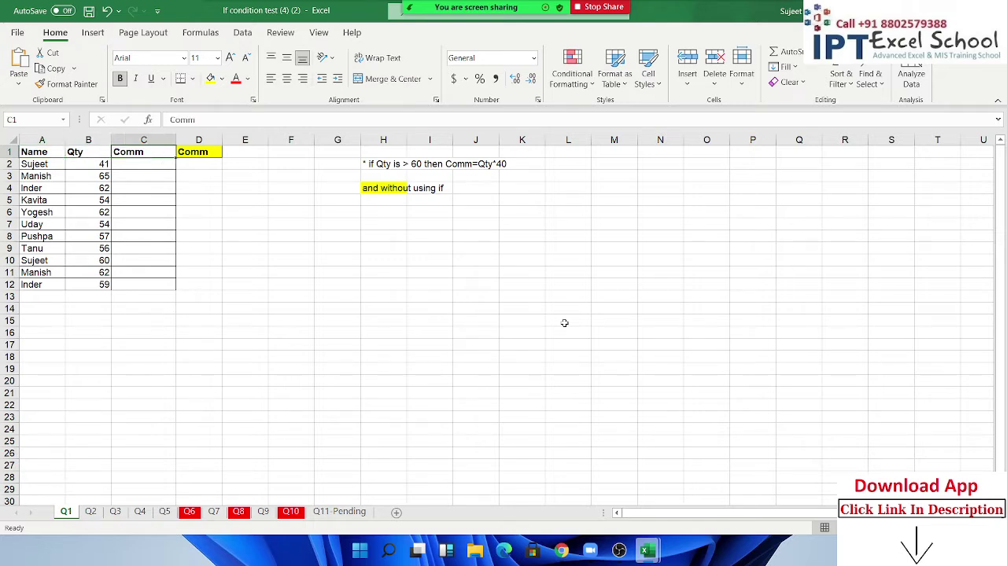
{"action": "key", "text": "Right"}
{"action": "key", "text": "Right"}
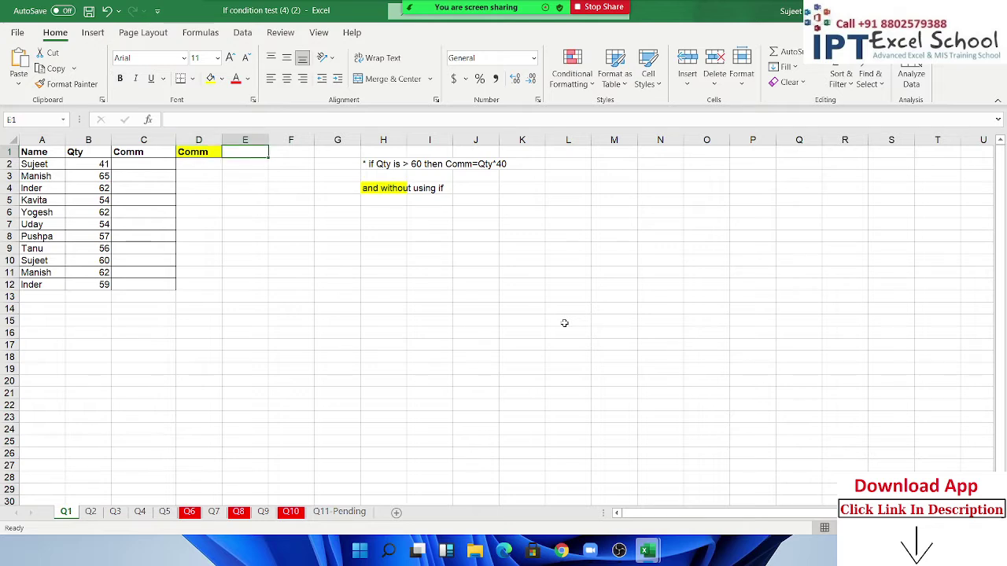
{"action": "key", "text": "Down"}
{"action": "key", "text": "Left"}
{"action": "key", "text": "Left"}
{"action": "key", "text": "Left"}
{"action": "key", "text": "Right"}
{"action": "key", "text": "Right"}
{"action": "key", "text": "Right"}
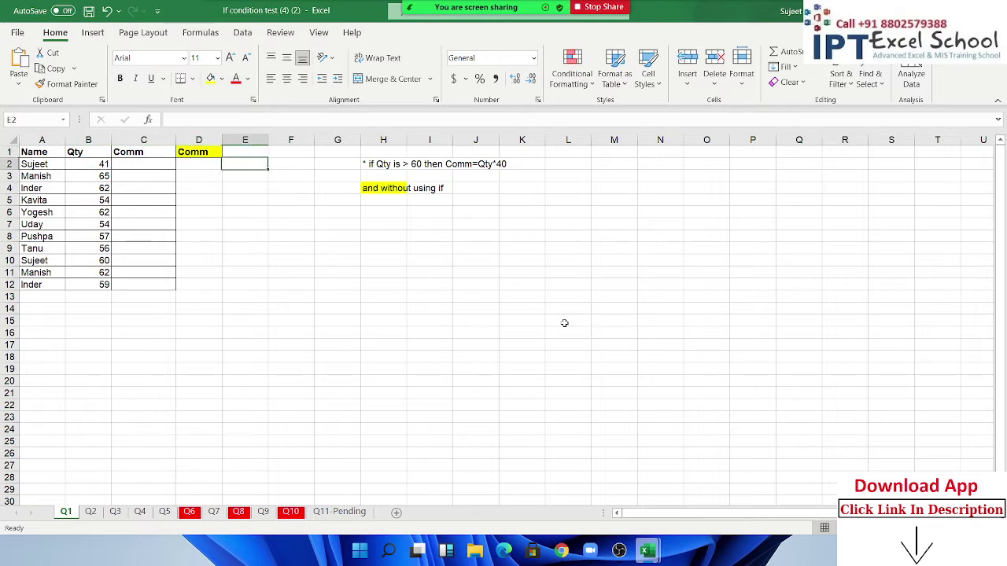
{"action": "key", "text": "Left"}
{"action": "key", "text": "Left"}
{"action": "key", "text": "Left"}
Step: Select the Qty values B2:B12, then settle on Comm cell C3
{"action": "key", "text": "ctrl+shift+Down"}
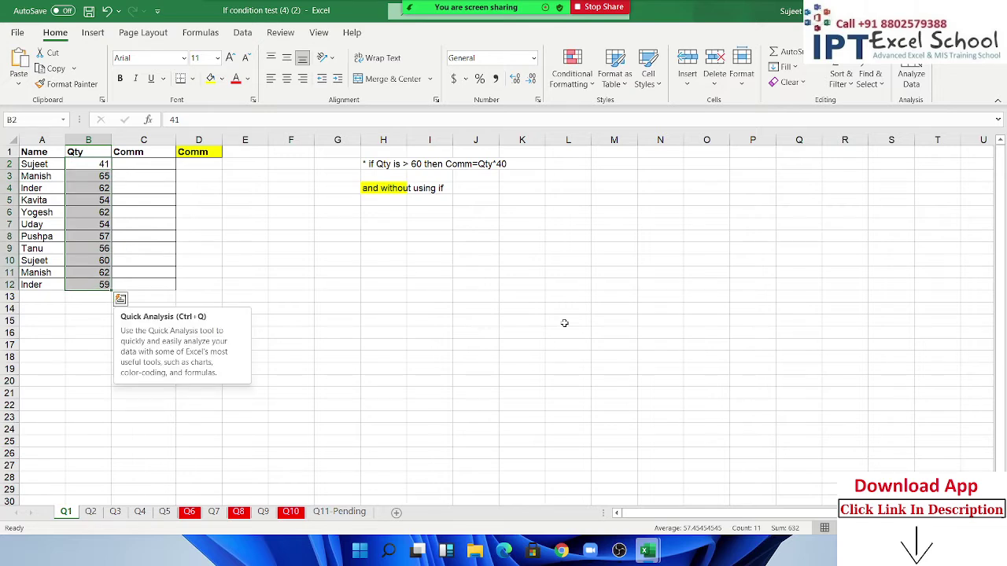
{"action": "key", "text": "Up"}
{"action": "key", "text": "Down"}
{"action": "key", "text": "ctrl+shift+Down"}
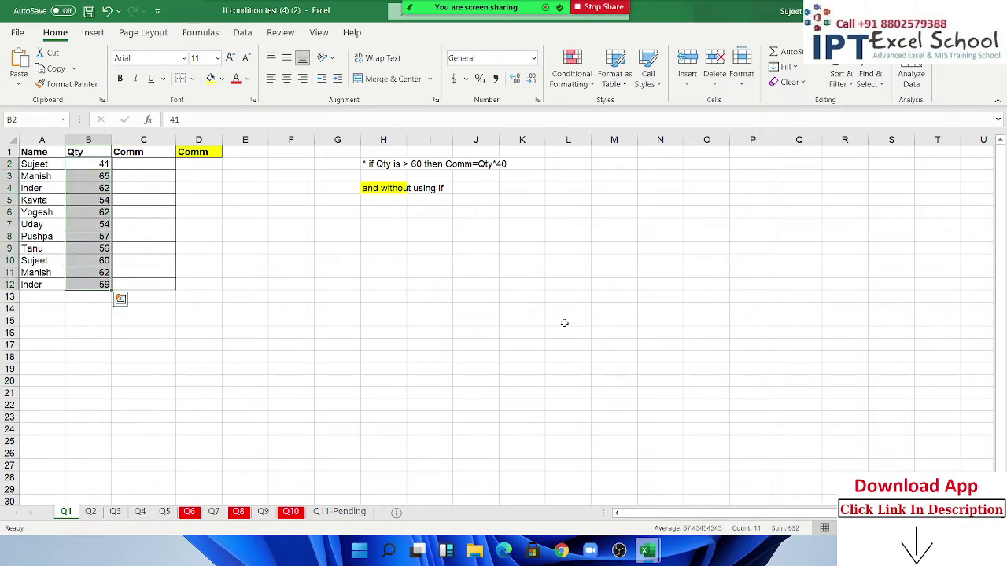
{"action": "key", "text": "Right"}
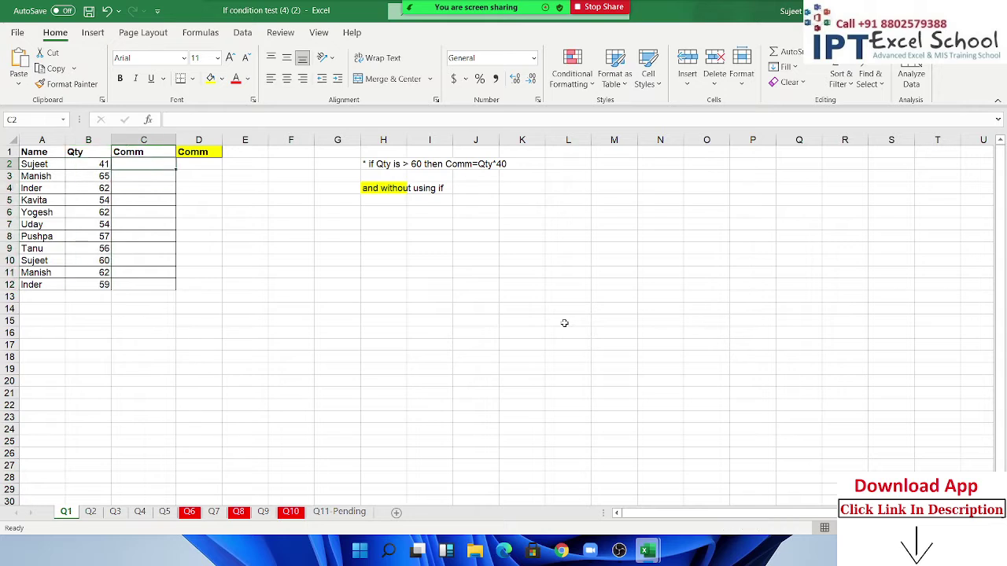
{"action": "key", "text": "Left"}
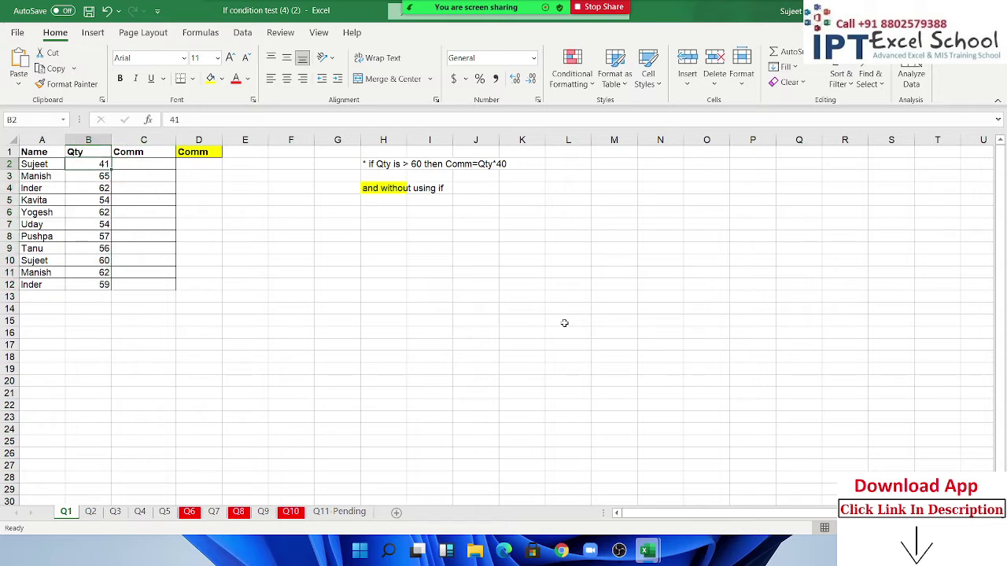
{"action": "key", "text": "Down"}
Step: Enter trial Qty×40 formulas in C3 and C4, giving 2600 and 2480
{"action": "key", "text": "Right"}
{"action": "type", "text": "="}
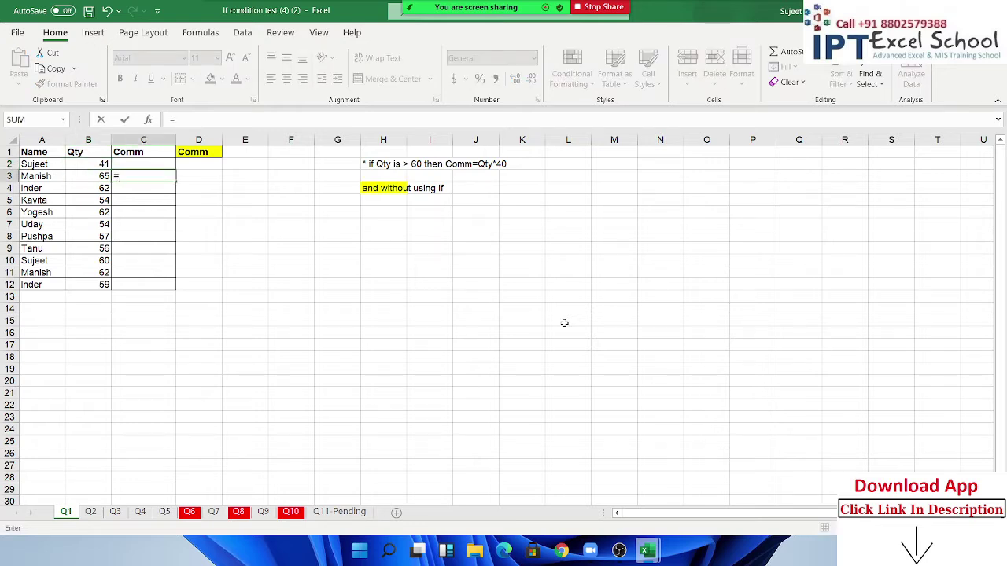
{"action": "key", "text": "Left"}
{"action": "type", "text": "*40"}
{"action": "key", "text": "Return"}
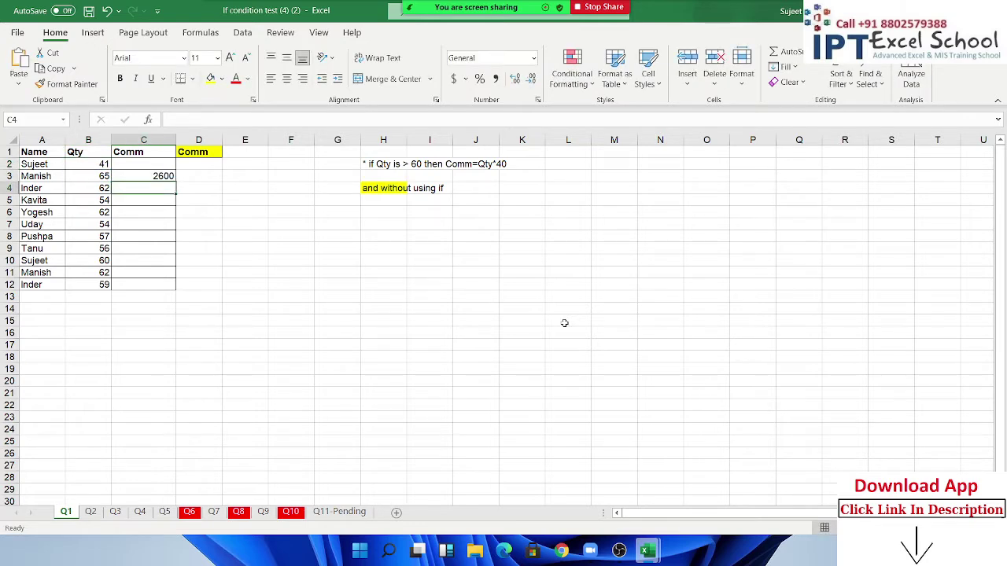
{"action": "key", "text": "Down"}
{"action": "key", "text": "Up"}
{"action": "key", "text": "ctrl+d"}
Step: Clear the trial values from C3:C4 and start an =IF formula in C2
{"action": "key", "text": "Down"}
{"action": "key", "text": "Left"}
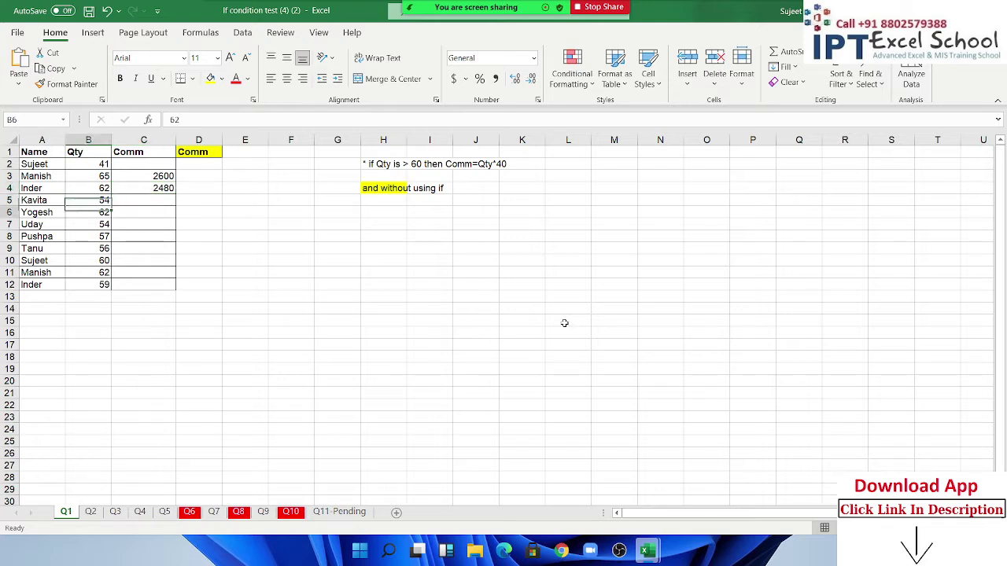
{"action": "key", "text": "Down"}
{"action": "key", "text": "Right"}
{"action": "key", "text": "Up"}
{"action": "key", "text": "Up"}
{"action": "key", "text": "Up"}
{"action": "key", "text": "shift+Down"}
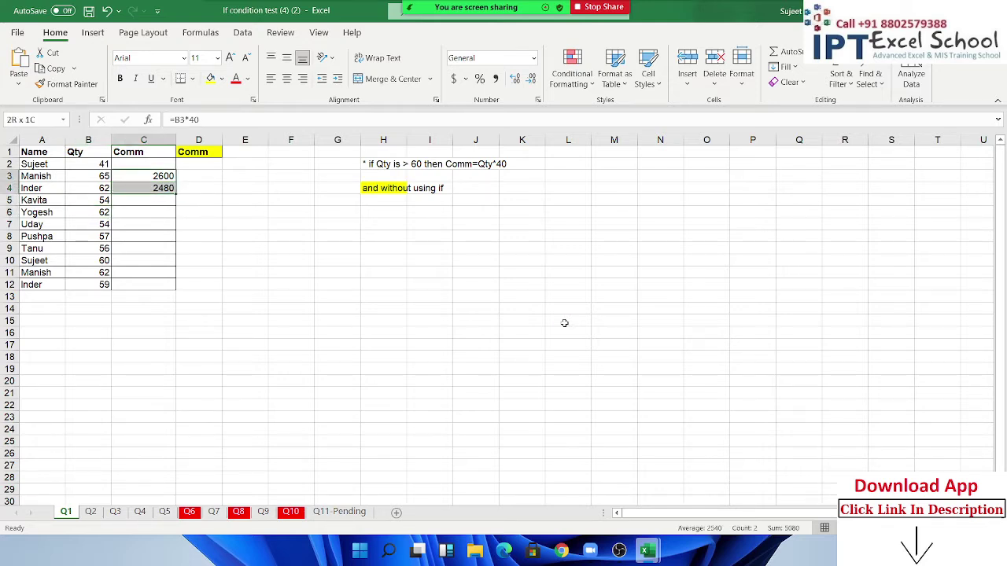
{"action": "key", "text": "Delete"}
{"action": "key", "text": "Up"}
{"action": "type", "text": "="}
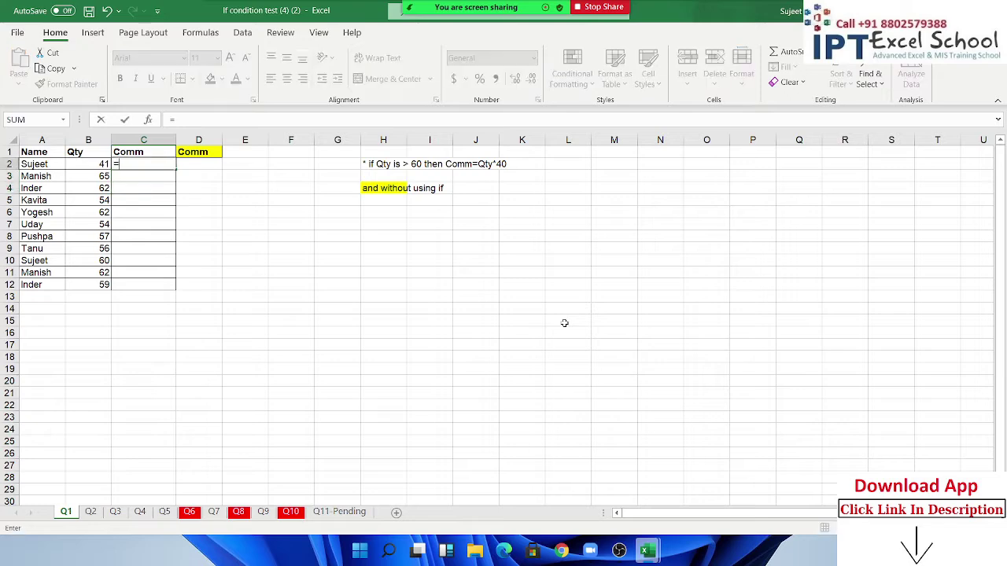
{"action": "type", "text": "if"}
{"action": "key", "text": "Escape"}
{"action": "key", "text": "Escape"}
Step: Enter =IF(B2>=60,B2*40,0) in C2, which returns 0 for the Qty of 41
{"action": "scroll", "coordinate": [373, 314], "scroll_direction": "up", "scroll_amount": 5}
{"action": "scroll", "coordinate": [371, 317], "scroll_direction": "up", "scroll_amount": 2}
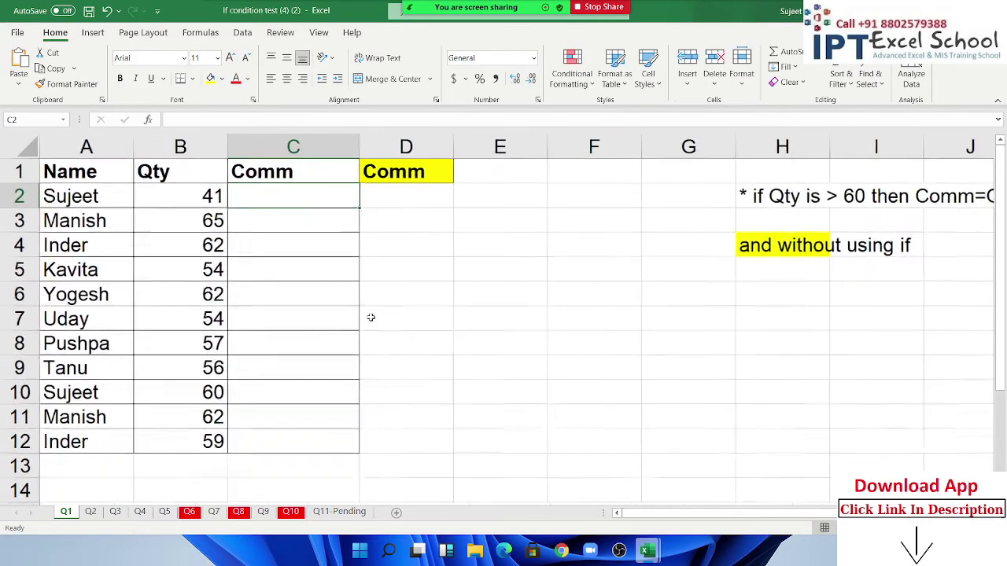
{"action": "scroll", "coordinate": [370, 317], "scroll_direction": "down", "scroll_amount": 1}
{"action": "scroll", "coordinate": [369, 317], "scroll_direction": "down", "scroll_amount": 1}
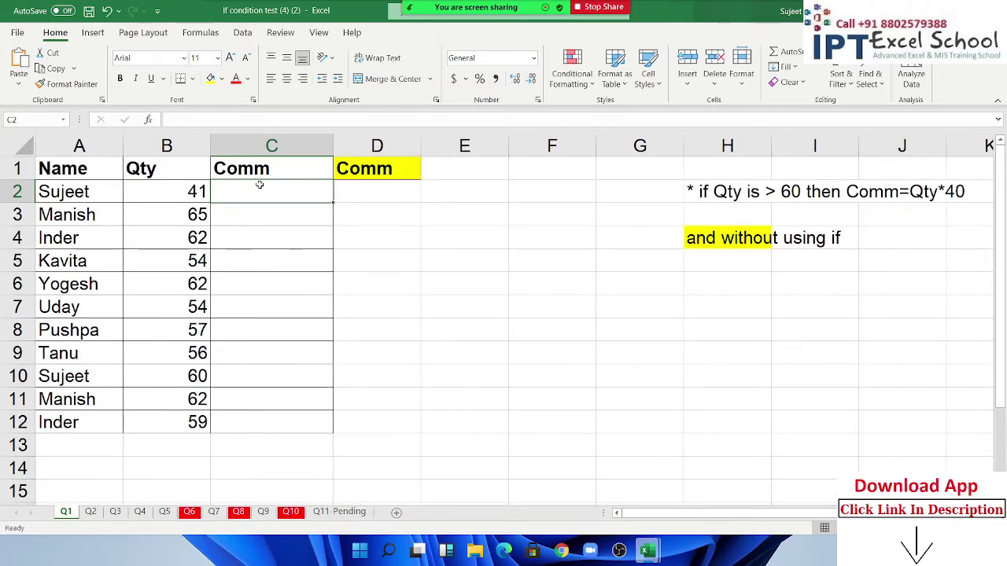
{"action": "type", "text": "=if"}
{"action": "key", "text": "Tab"}
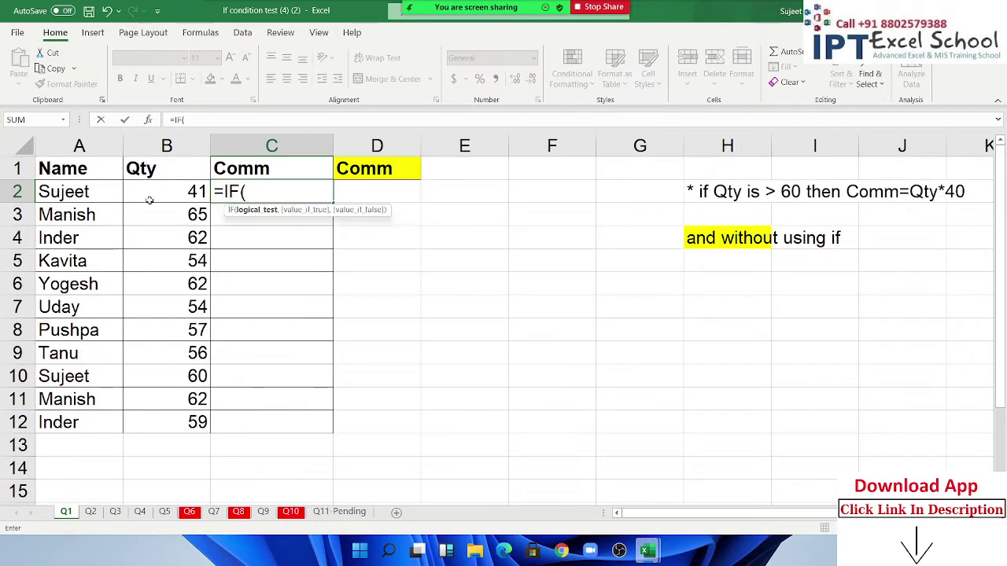
{"action": "left_click", "coordinate": [160, 200]}
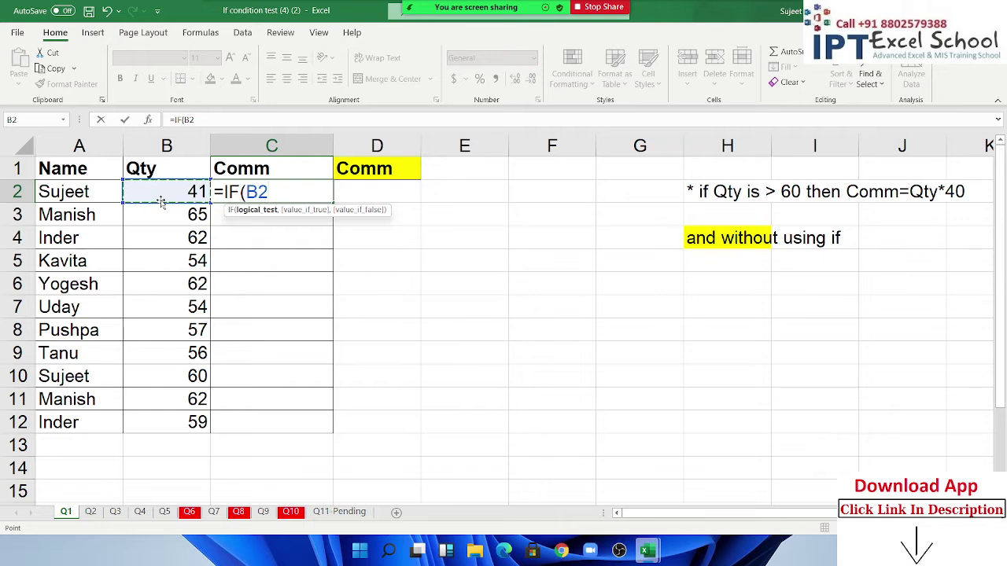
{"action": "type", "text": ">=60"}
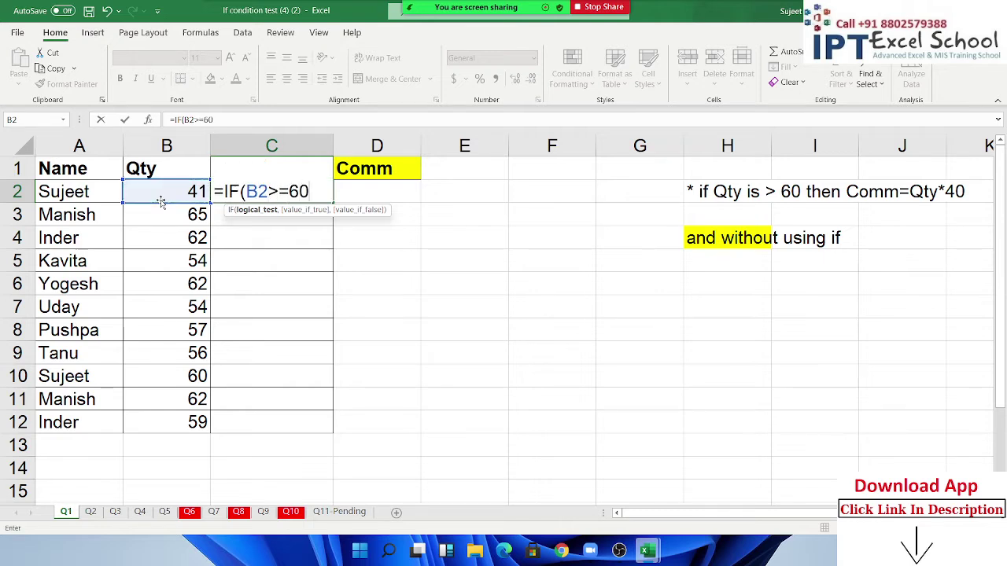
{"action": "type", "text": ","}
{"action": "left_click", "coordinate": [159, 196]}
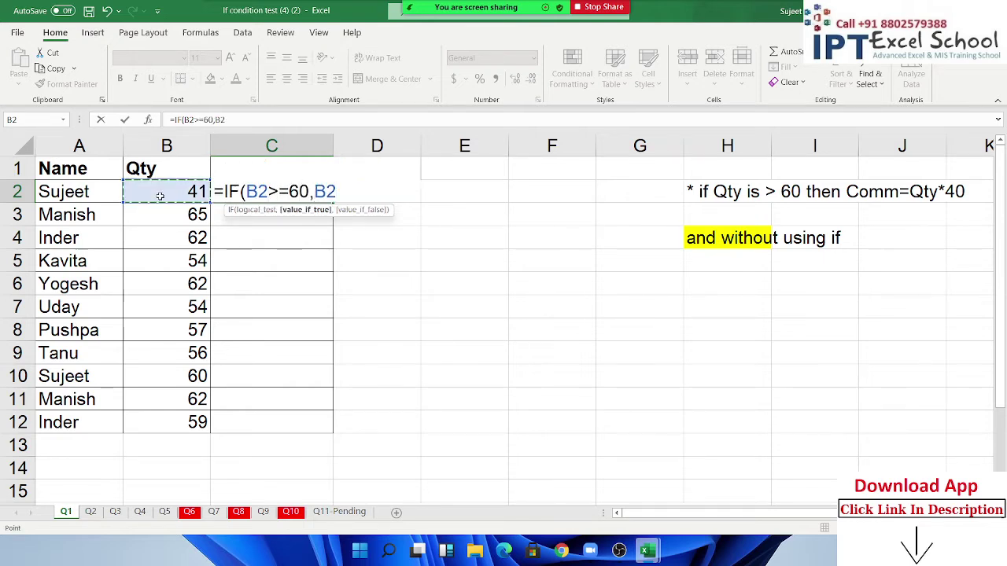
{"action": "type", "text": "*40"}
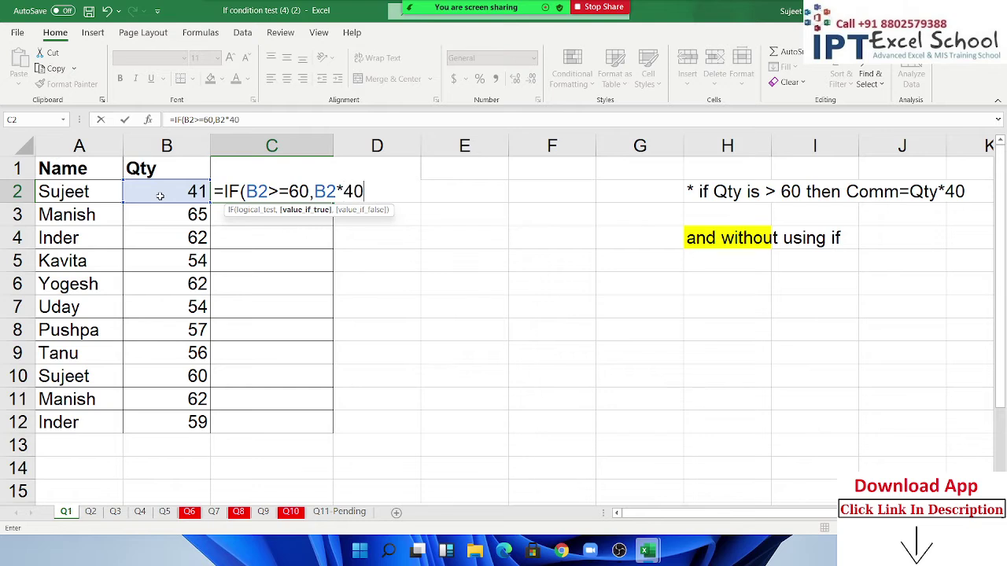
{"action": "type", "text": ",0"}
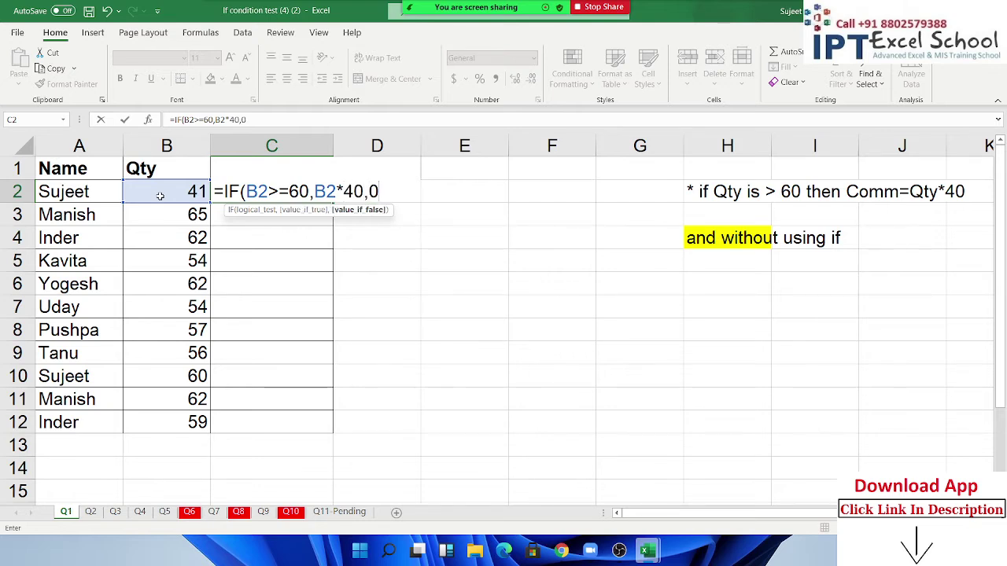
{"action": "key", "text": "ctrl+Return"}
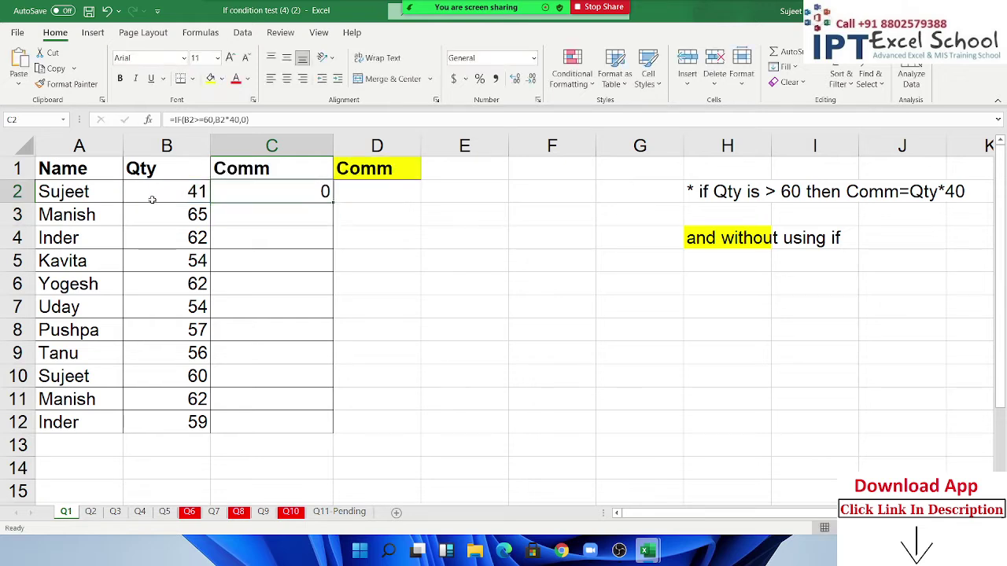
Step: Copy C2's IF formula down to C12 and verify it in C3, C4 and C6
{"action": "double_click", "coordinate": [334, 203]}
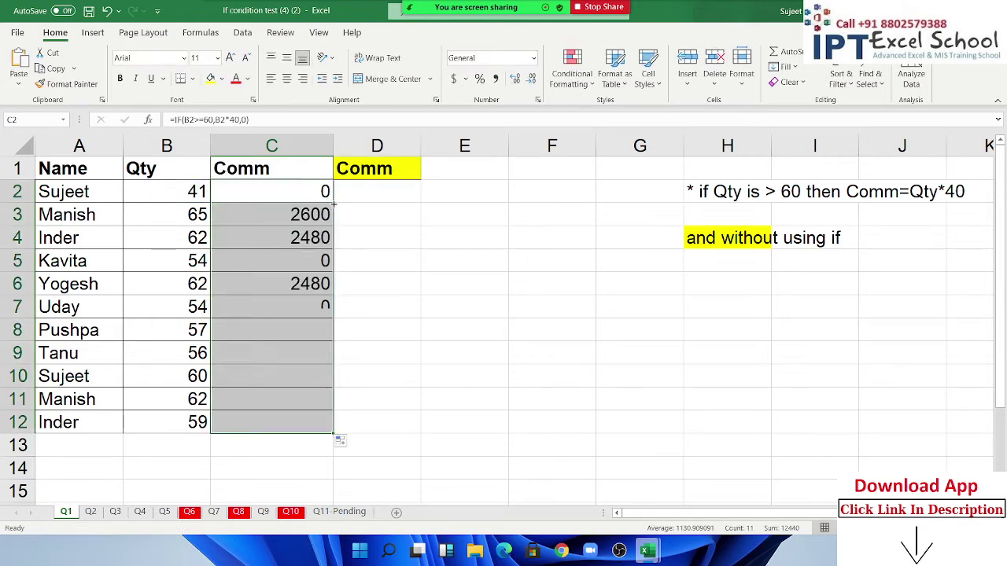
{"action": "double_click", "coordinate": [301, 220]}
{"action": "key", "text": "Escape"}
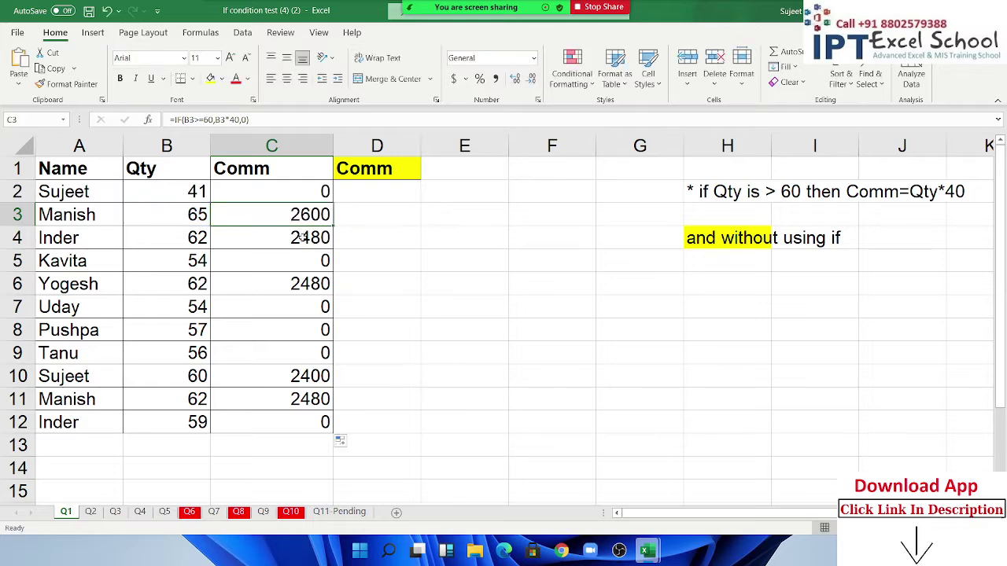
{"action": "double_click", "coordinate": [301, 237]}
{"action": "key", "text": "Escape"}
{"action": "double_click", "coordinate": [313, 284]}
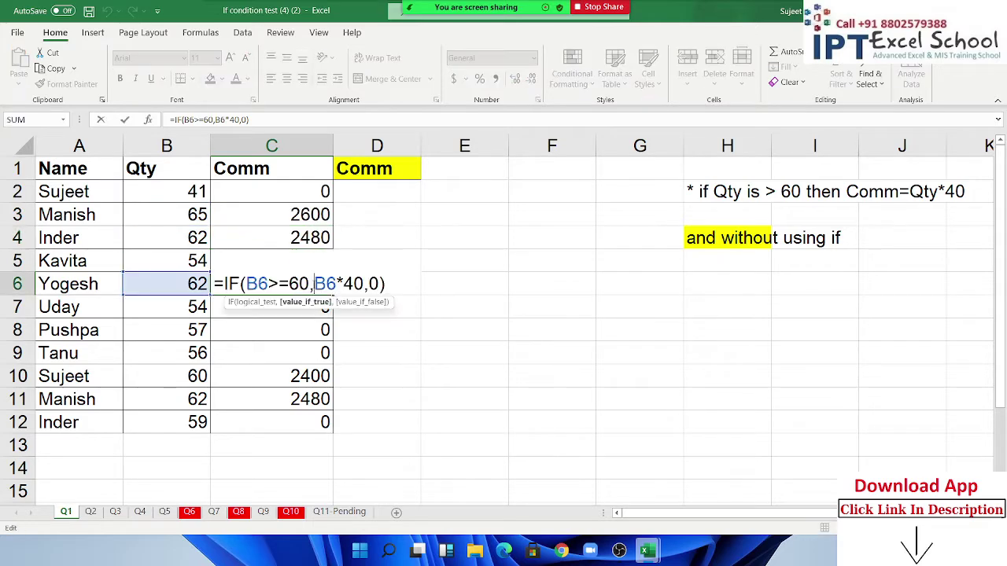
{"action": "key", "text": "Escape"}
Step: Re-inspect C2's IF formula and select the commission results through C12
{"action": "left_click", "coordinate": [714, 229]}
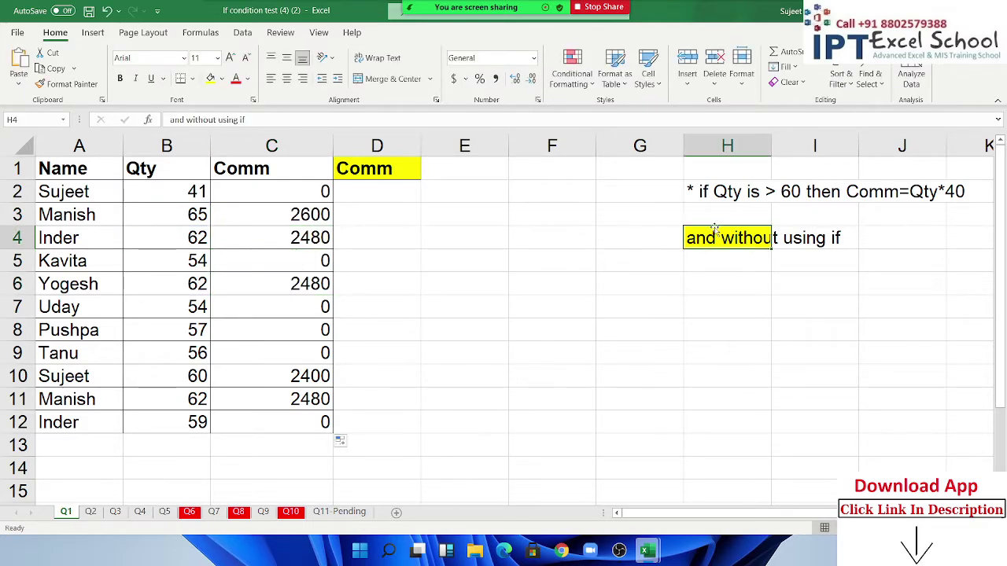
{"action": "left_click", "coordinate": [314, 189]}
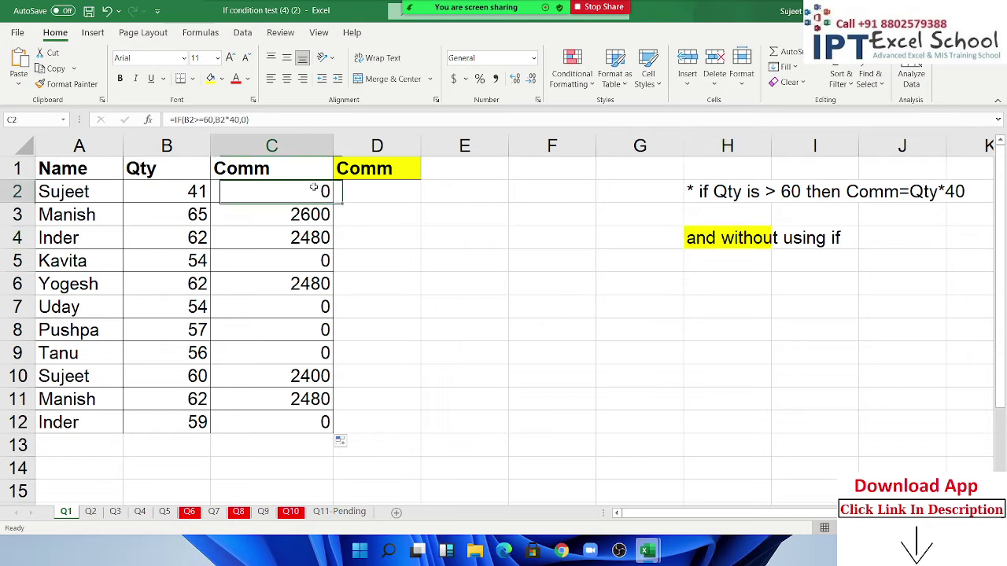
{"action": "double_click", "coordinate": [313, 189]}
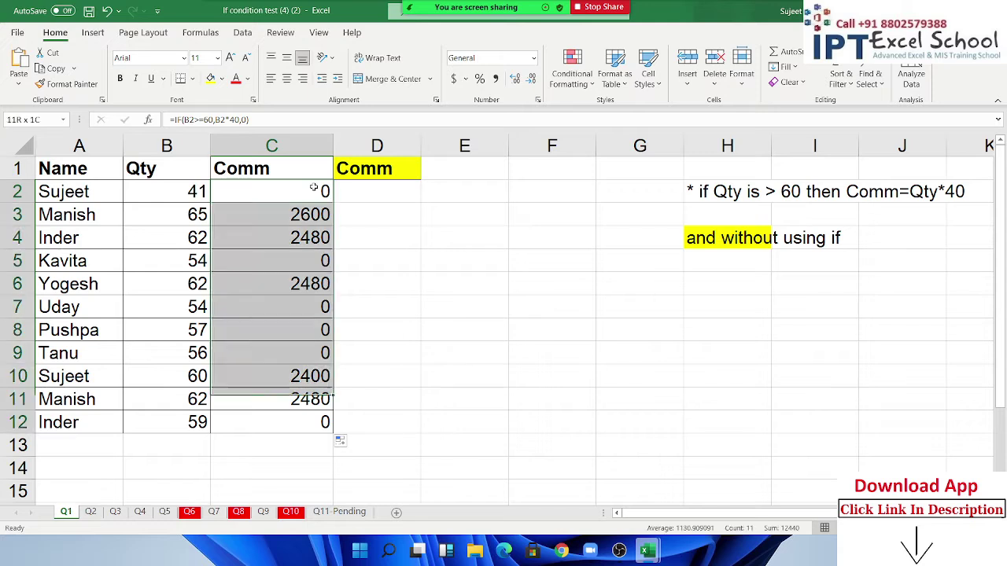
{"action": "key", "text": "ctrl+v"}
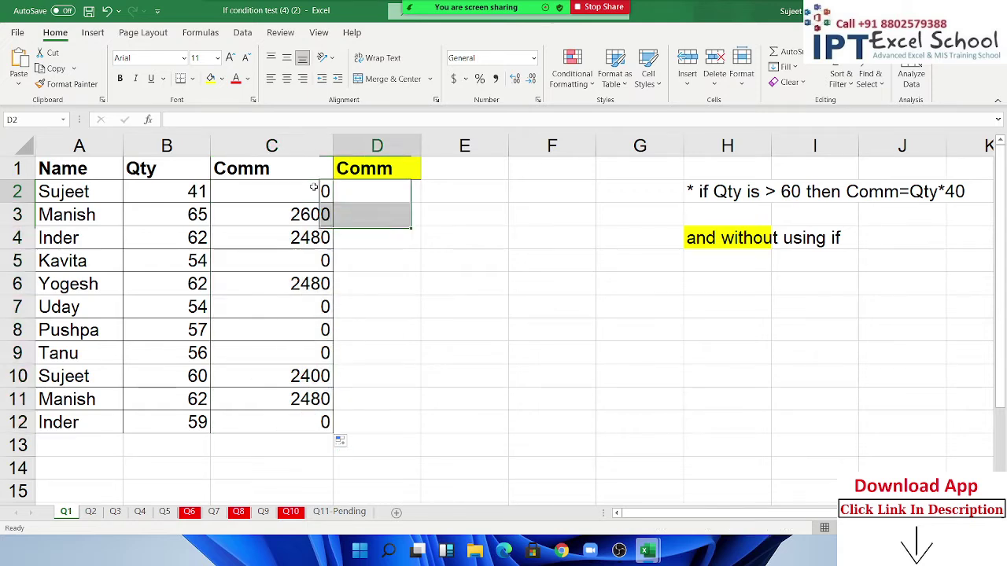
Step: Go to D2 in the empty second Comm column
{"action": "left_click", "coordinate": [371, 422]}
{"action": "key", "text": "Up"}
{"action": "key", "text": "Up"}
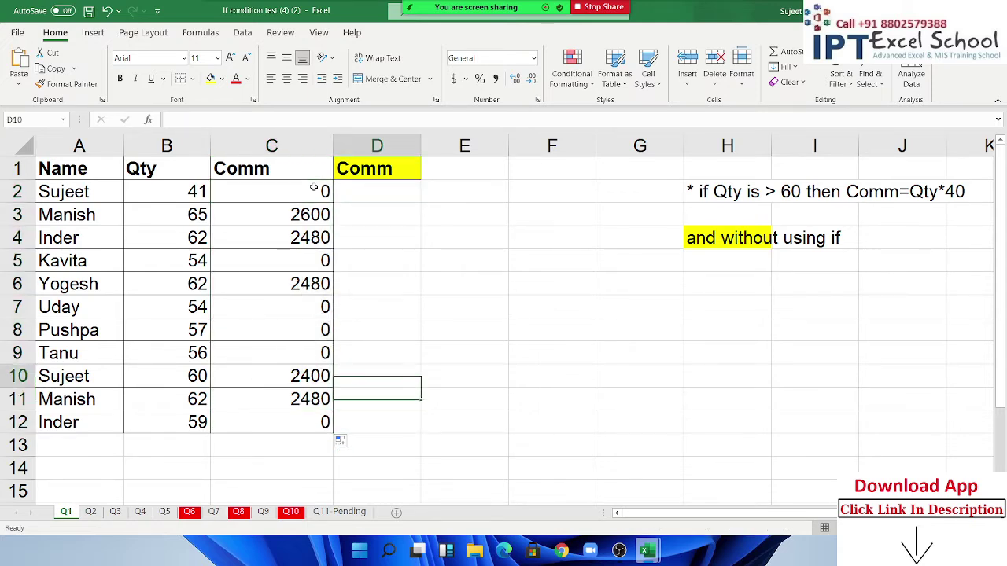
{"action": "key", "text": "Up"}
{"action": "key", "text": "Up"}
{"action": "key", "text": "Up"}
{"action": "key", "text": "Down"}
{"action": "key", "text": "Left"}
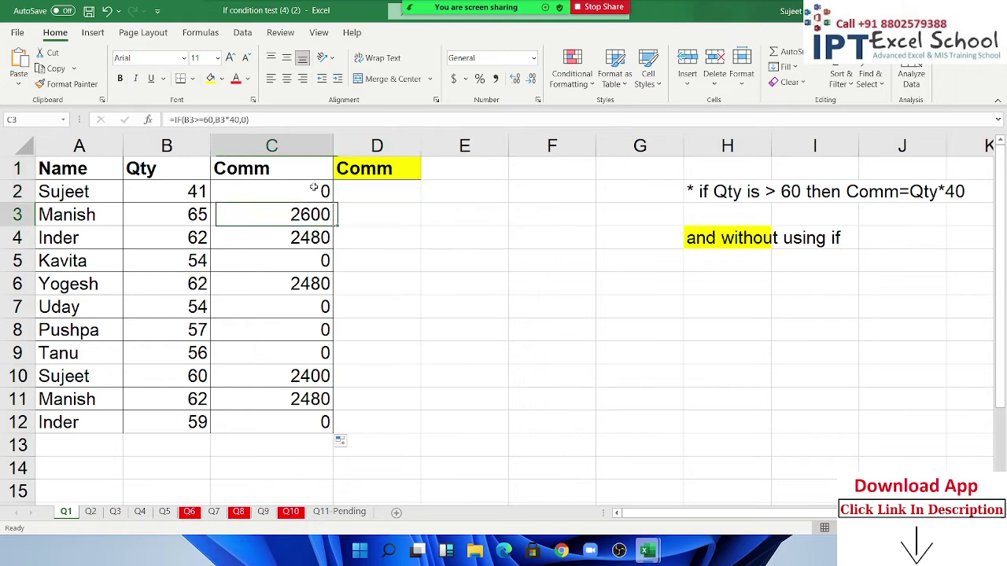
{"action": "key", "text": "Up"}
{"action": "key", "text": "Right"}
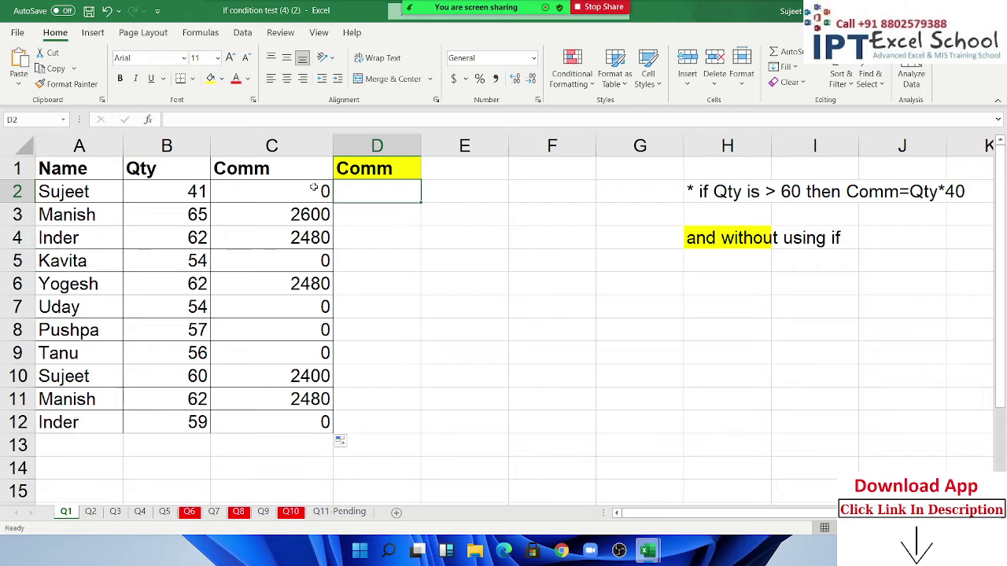
{"action": "left_click", "coordinate": [313, 189]}
{"action": "double_click", "coordinate": [314, 190]}
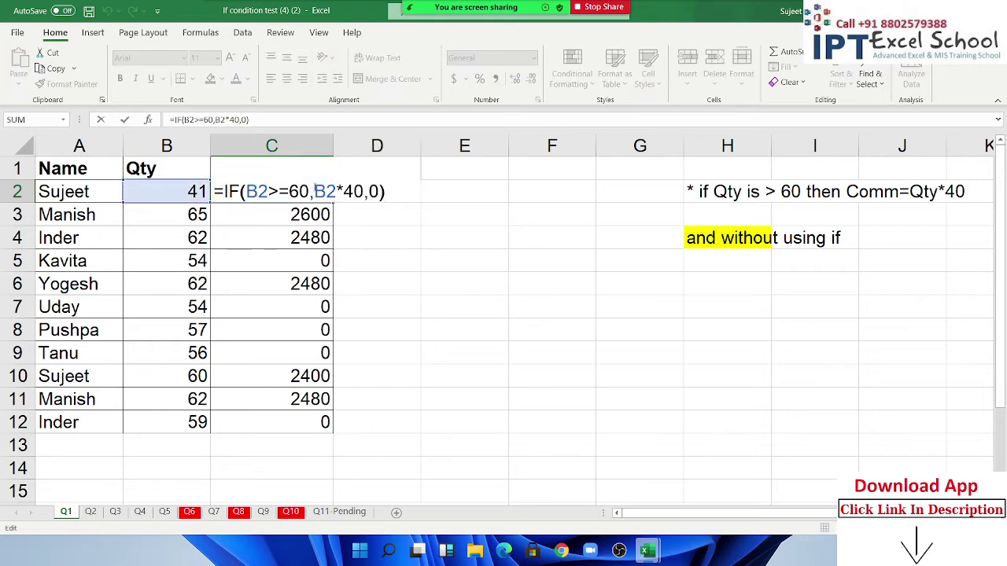
{"action": "left_click_drag", "start_coordinate": [309, 191], "coordinate": [246, 191]}
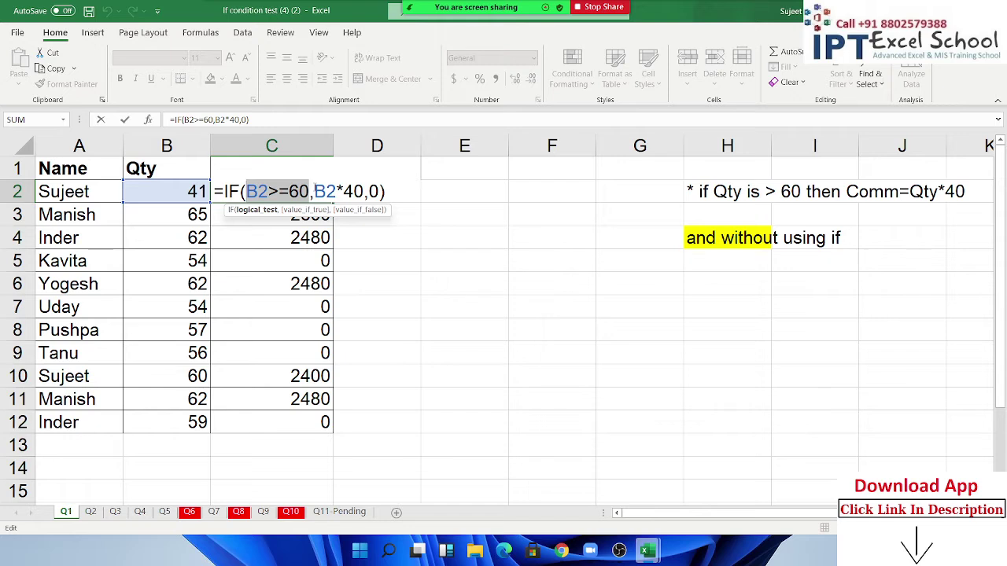
{"action": "key", "text": "Escape"}
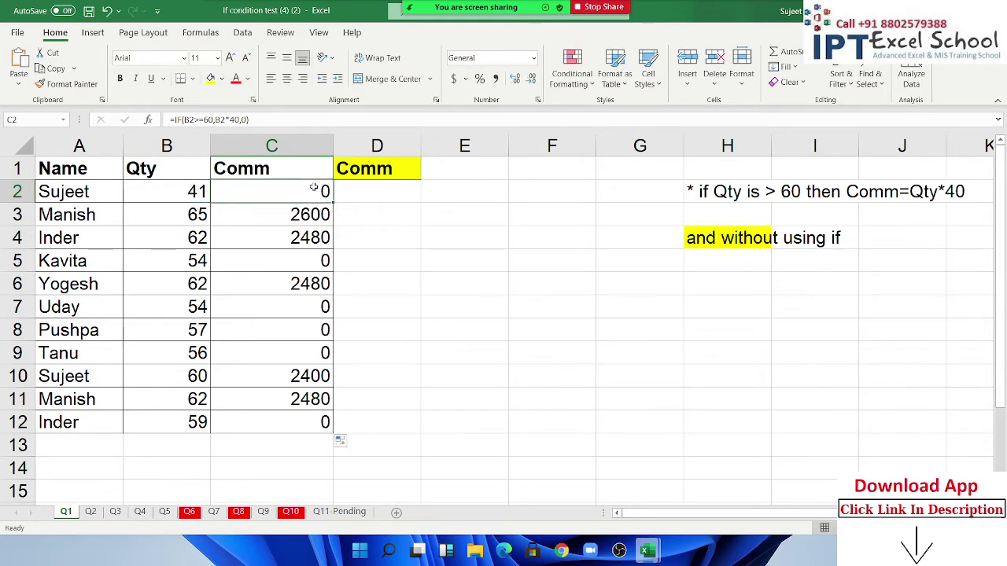
Step: Enter the comparison =B2>60 in D2 and fill it down through D12
{"action": "key", "text": "Right"}
{"action": "type", "text": "="}
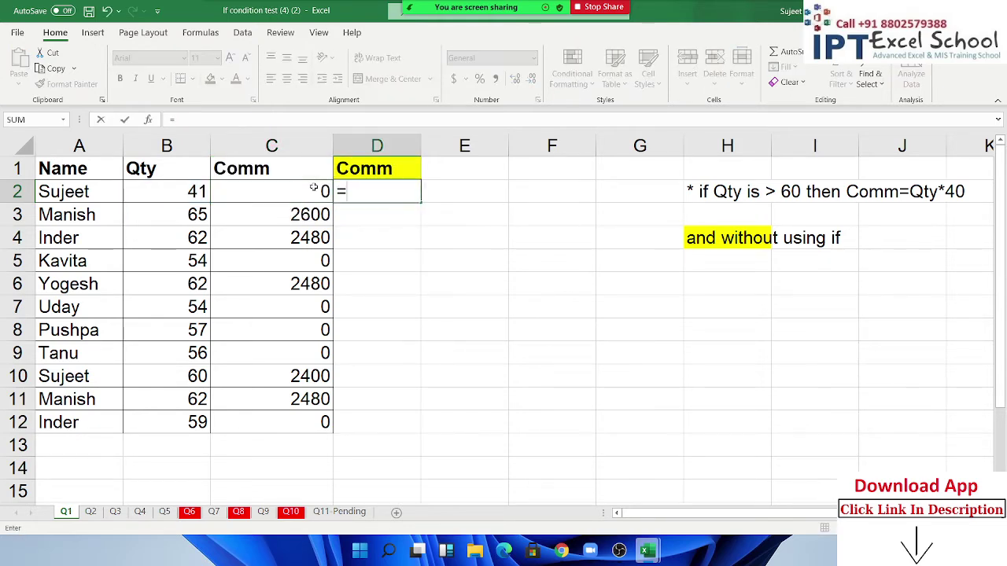
{"action": "key", "text": "Left"}
{"action": "key", "text": "Left"}
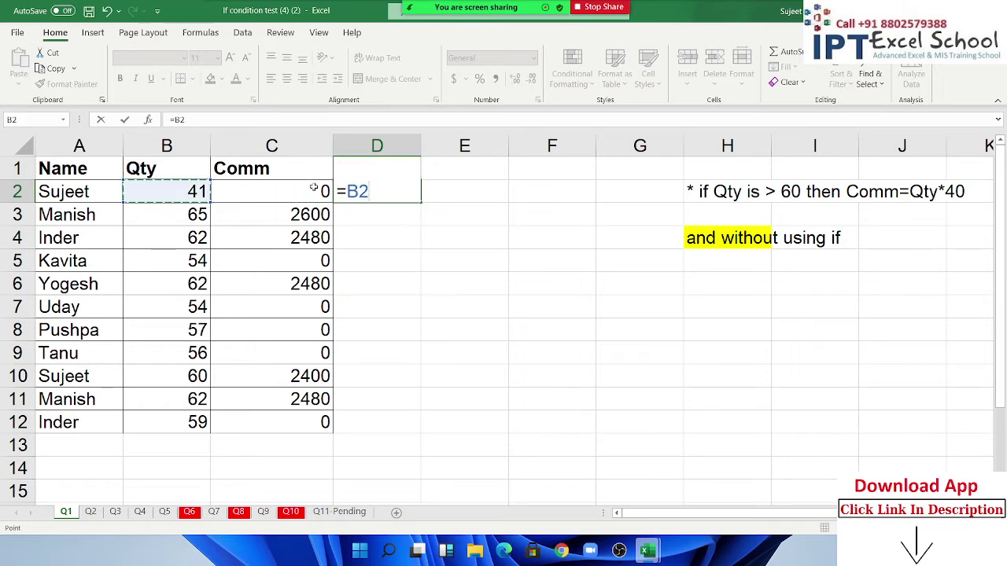
{"action": "type", "text": ">"}
{"action": "type", "text": "6"}
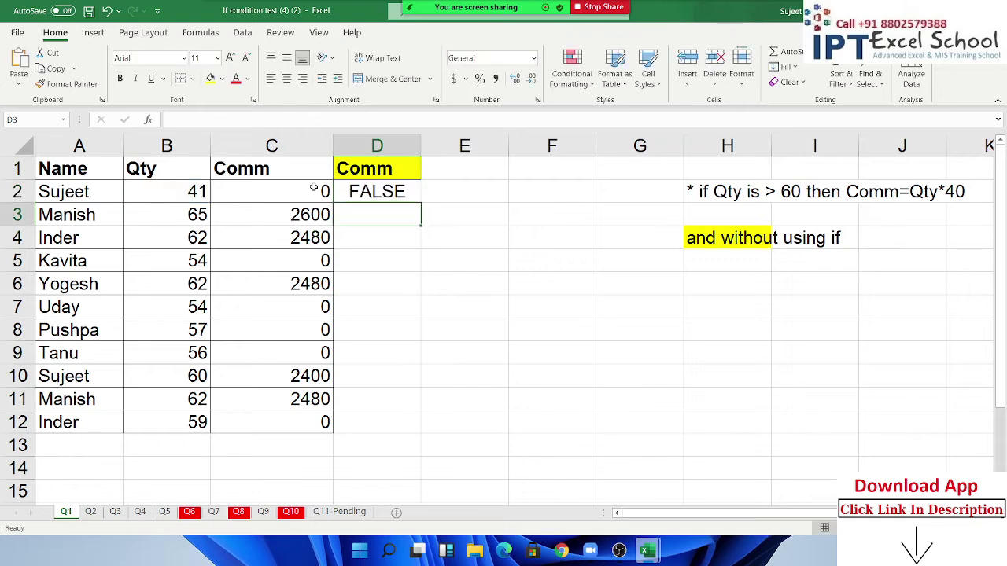
{"action": "key", "text": "ctrl+Down"}
{"action": "key", "text": "Right"}
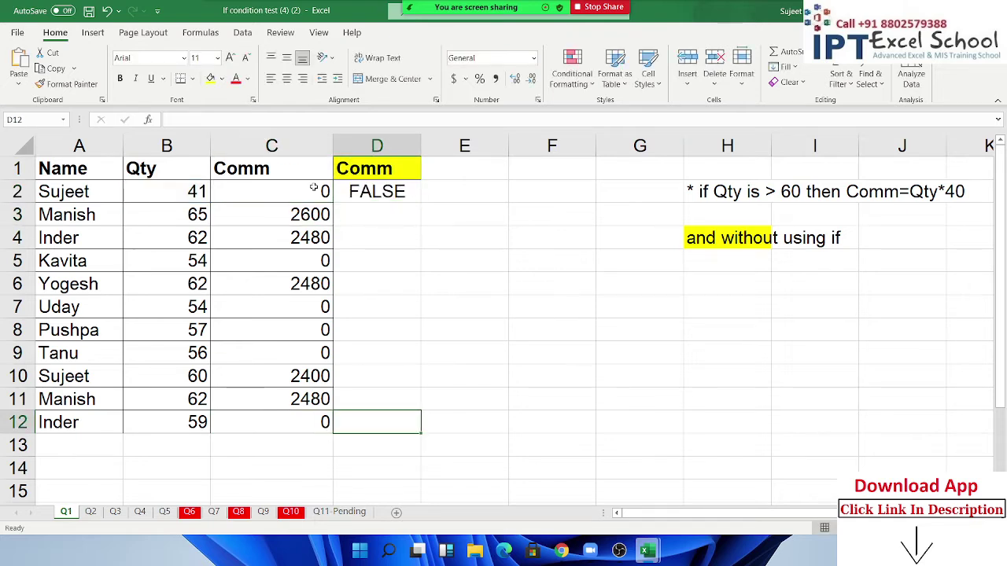
{"action": "key", "text": "ctrl+shift+Up"}
{"action": "key", "text": "ctrl+d"}
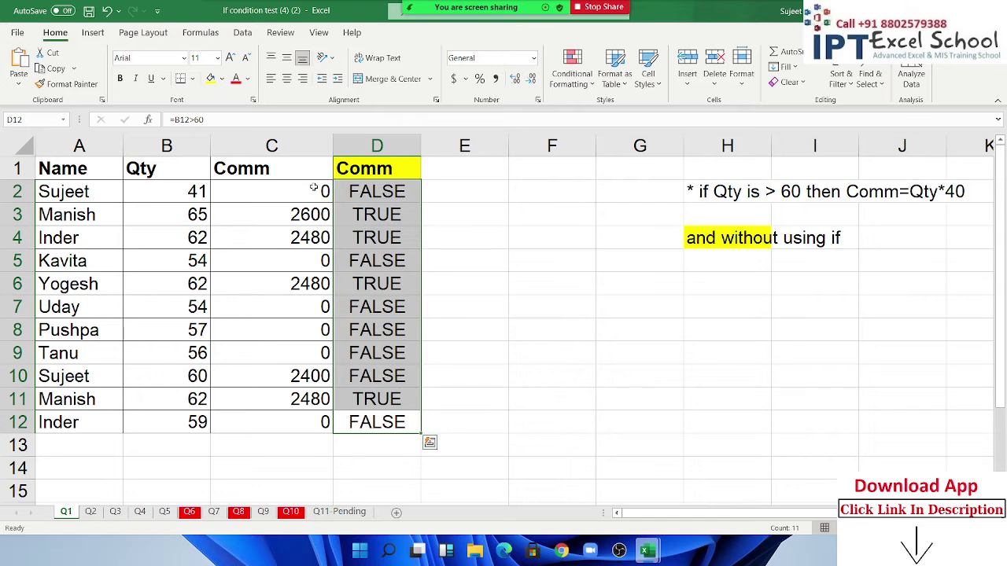
Step: Review D2's formula and the TRUE/FALSE results in D2:D12
{"action": "key", "text": "Up"}
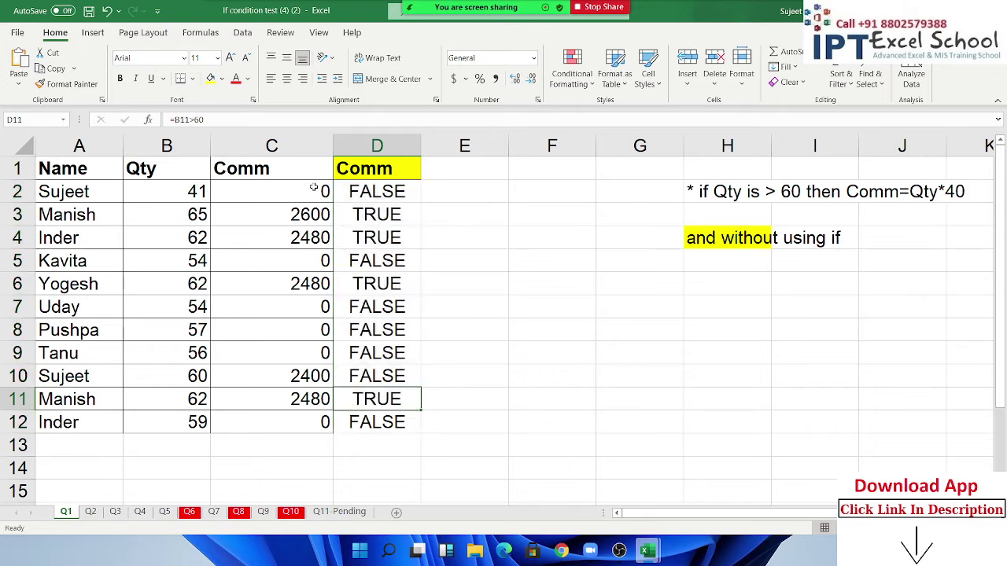
{"action": "key", "text": "ctrl+Up"}
{"action": "key", "text": "Down"}
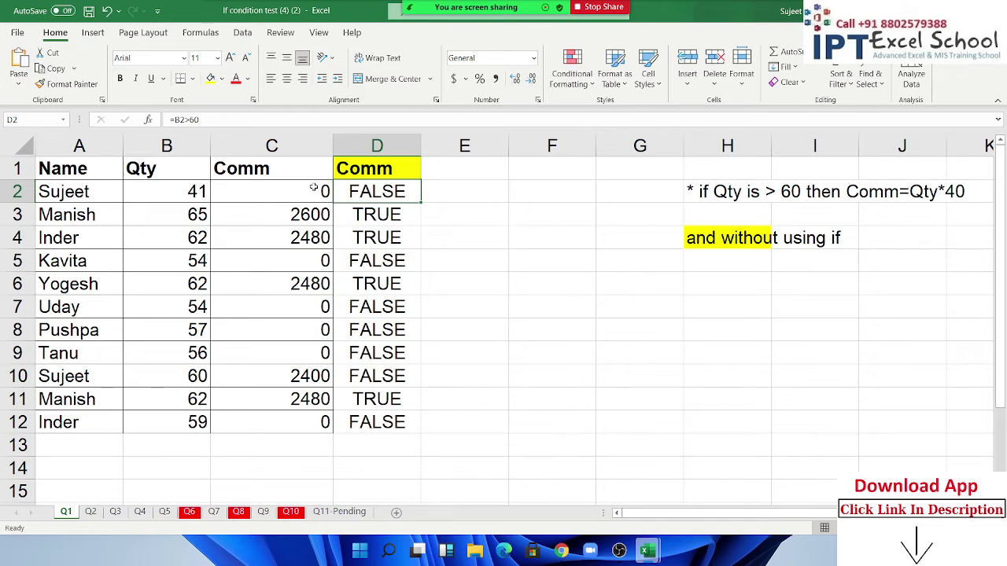
{"action": "key", "text": "ctrl+shift+Down"}
{"action": "key", "text": "Right"}
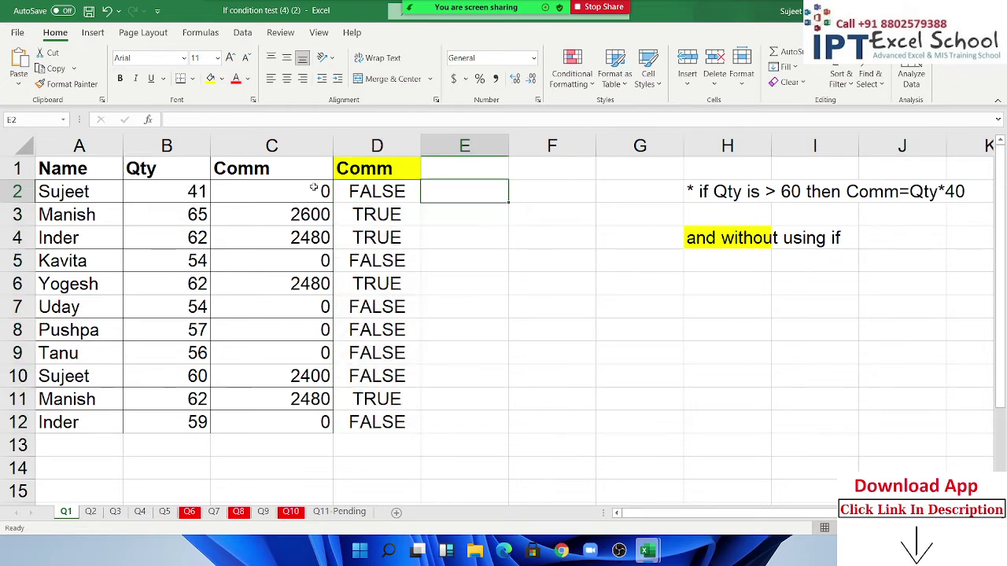
{"action": "key", "text": "Right"}
{"action": "key", "text": "Down"}
{"action": "key", "text": "Down"}
{"action": "key", "text": "Down"}
{"action": "key", "text": "Down"}
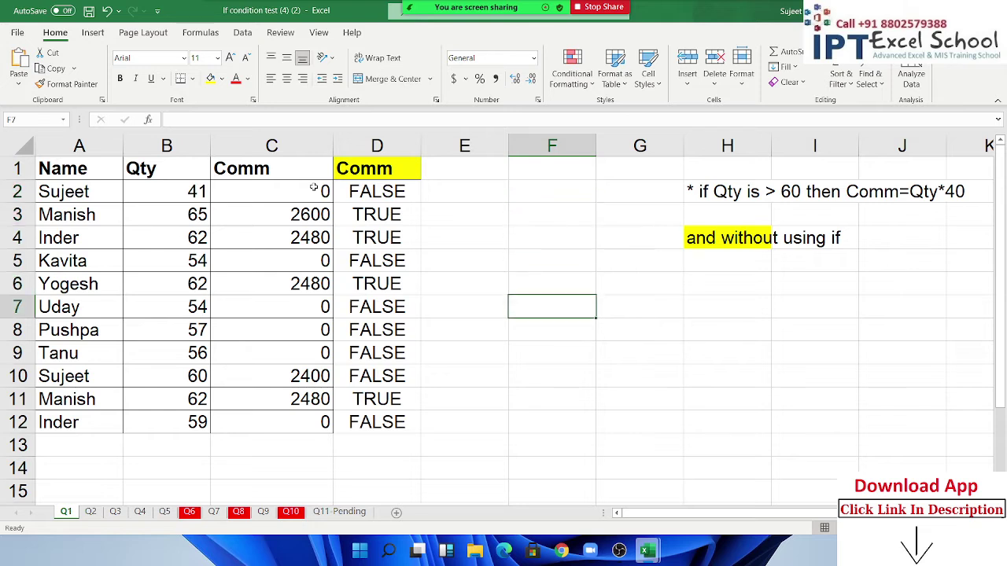
Step: Enter scratch values: FALSE in F7, 0 in G7 and TRUE in F8
{"action": "type", "text": "F"}
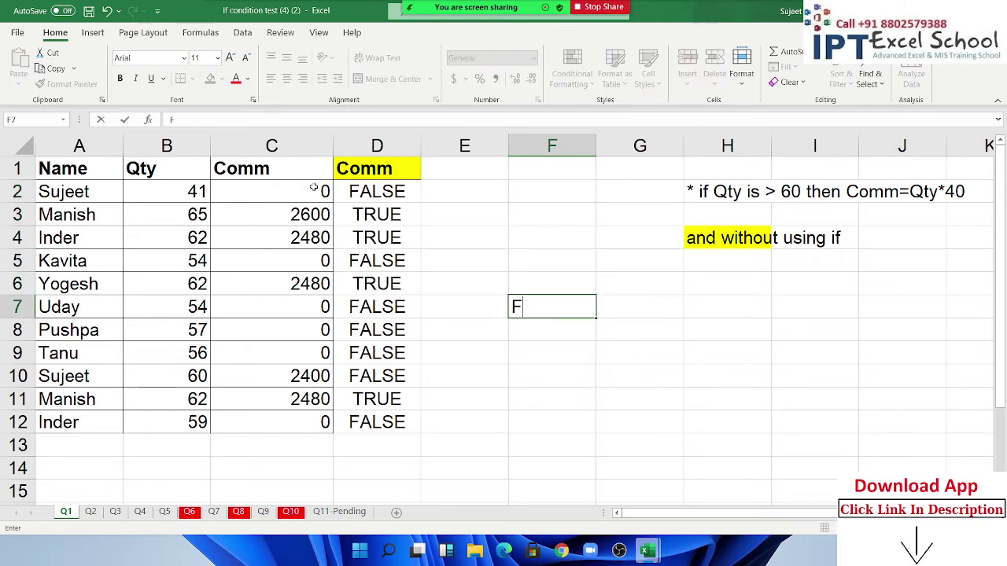
{"action": "type", "text": "alse"}
{"action": "key", "text": "Tab"}
{"action": "type", "text": "0"}
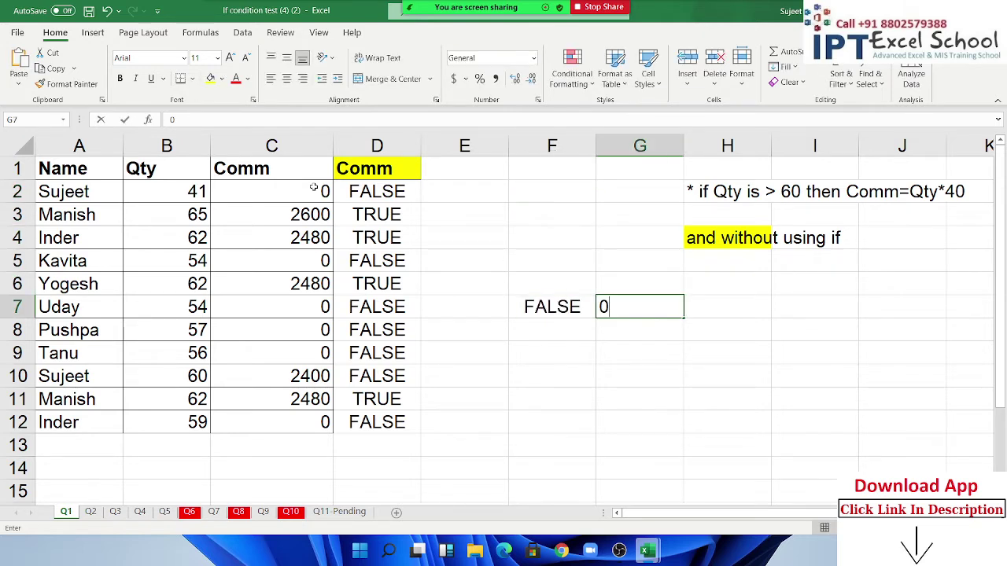
{"action": "key", "text": "Return"}
{"action": "type", "text": "T"}
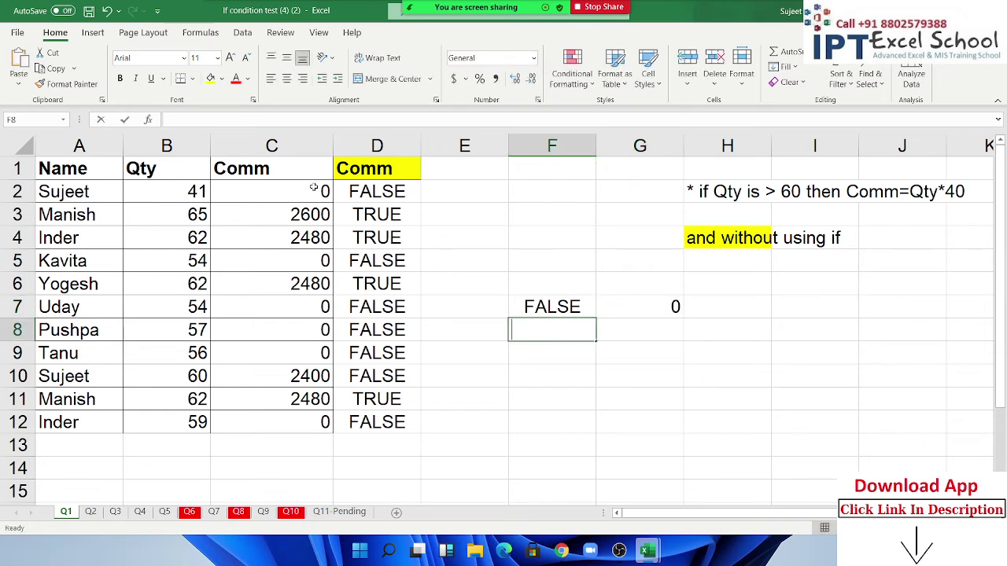
{"action": "type", "text": "ruew"}
{"action": "key", "text": "BackSpace"}
{"action": "key", "text": "Return"}
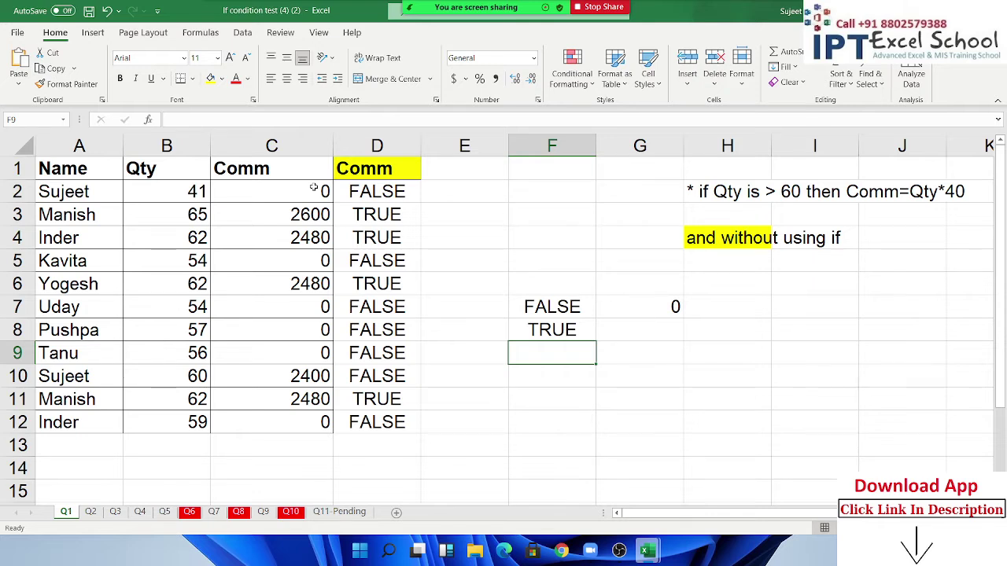
Step: Add F7 and F8 with =F7+F8 in F9 to show TRUE and FALSE summing as numbers
{"action": "type", "text": "="}
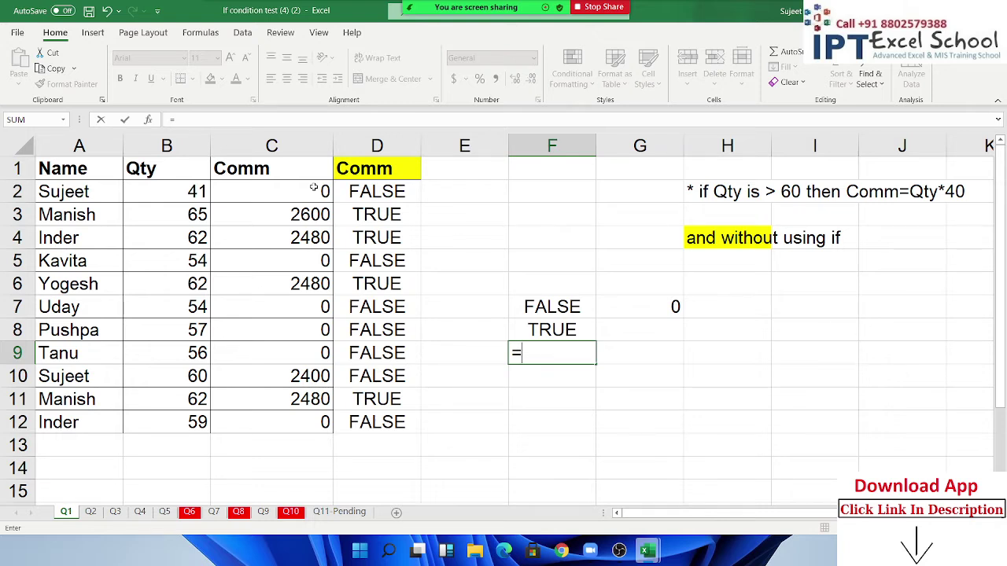
{"action": "key", "text": "Up"}
{"action": "key", "text": "Up"}
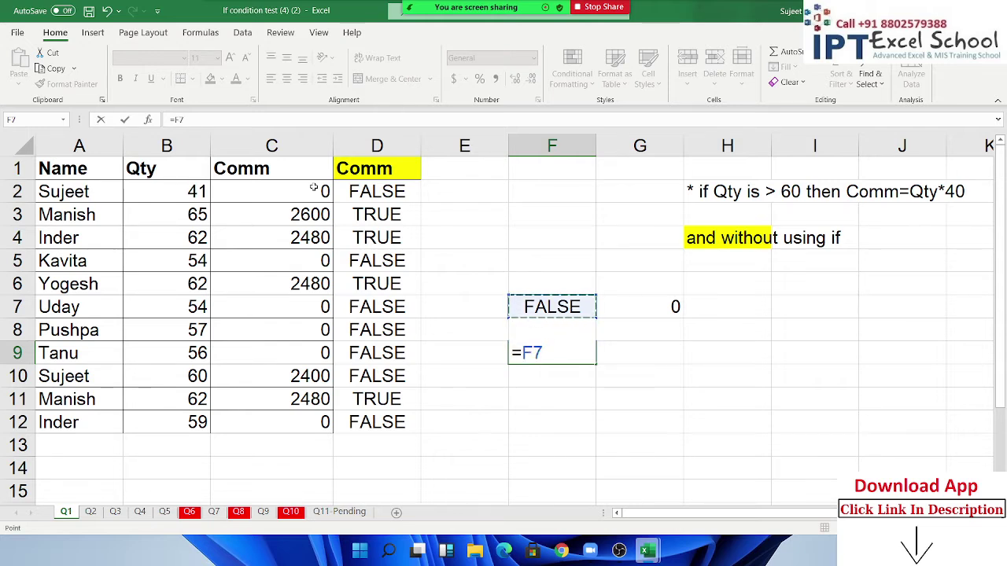
{"action": "type", "text": "+"}
{"action": "key", "text": "Up"}
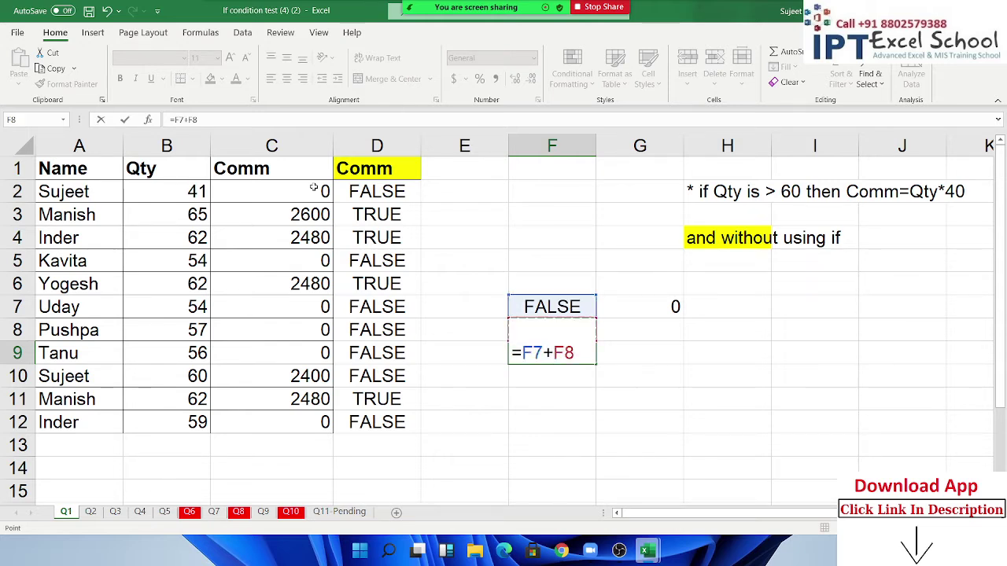
{"action": "key", "text": "Return"}
{"action": "key", "text": "Up"}
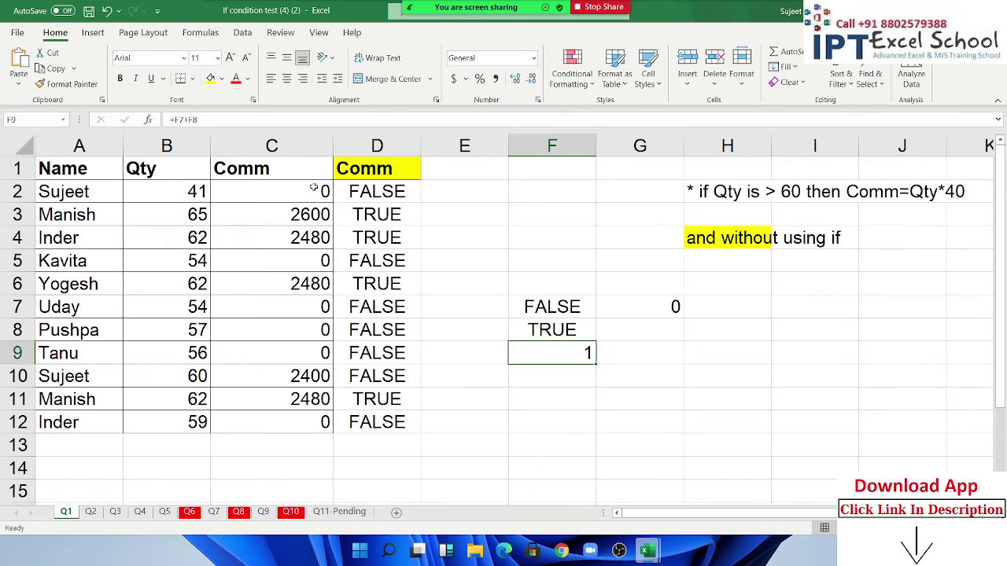
{"action": "key", "text": "Up"}
{"action": "key", "text": "Up"}
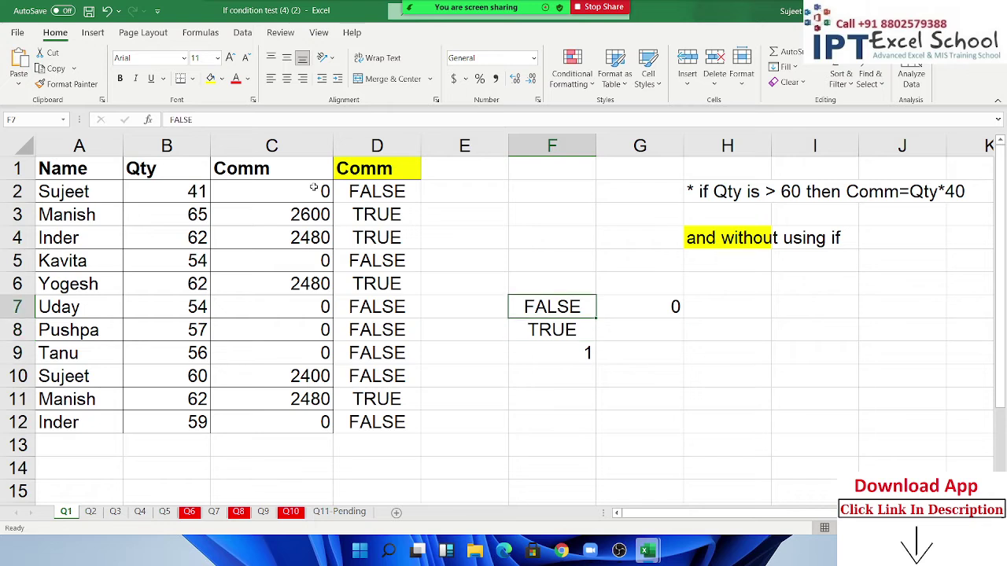
Step: Paste TRUE into F7 so the sum becomes 2, then undo it
{"action": "key", "text": "Up"}
{"action": "key", "text": "Down"}
{"action": "key", "text": "Down"}
{"action": "key", "text": "ctrl+c"}
{"action": "key", "text": "Up"}
{"action": "key", "text": "Return"}
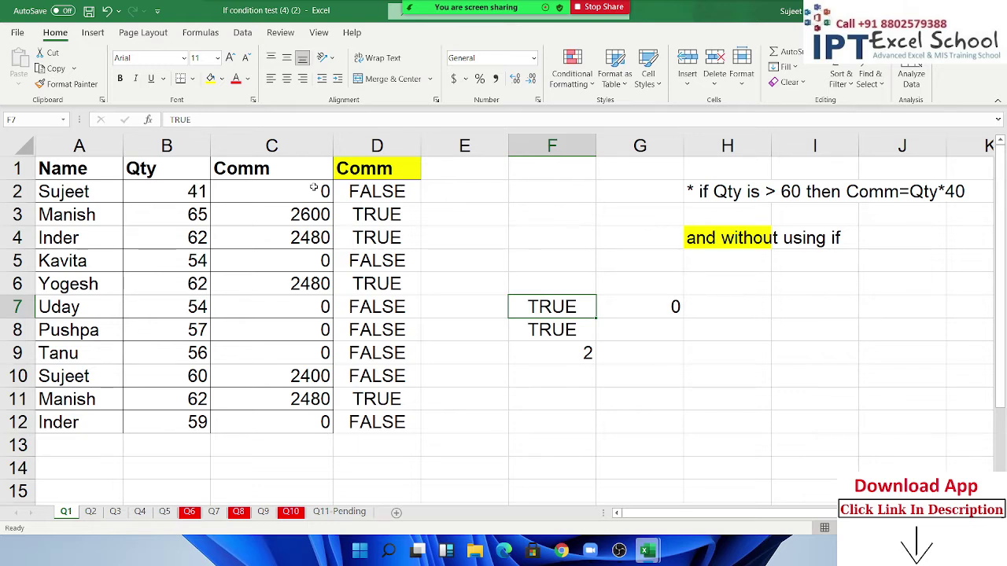
{"action": "key", "text": "ctrl+z"}
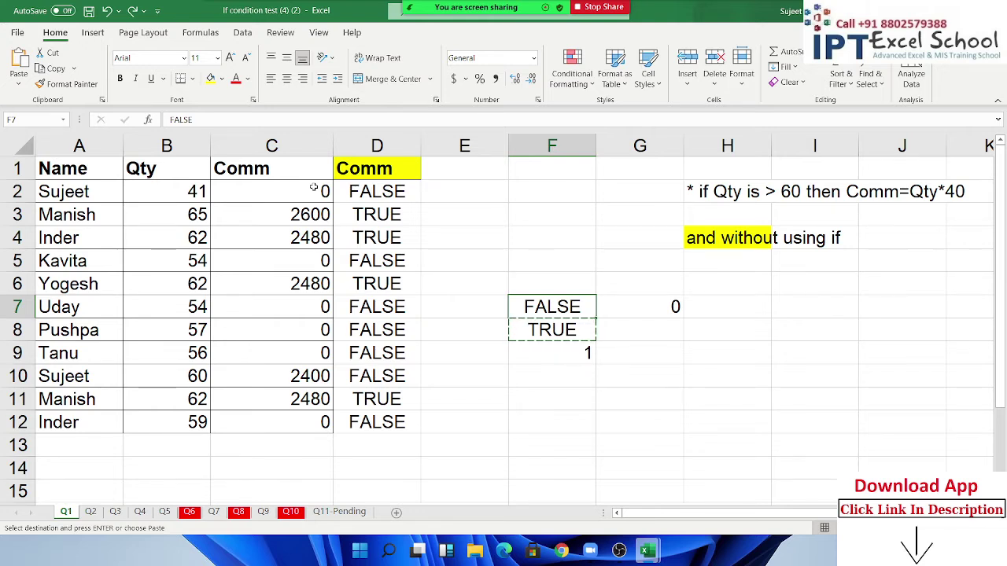
Step: Clear the scratch test values from F7:F9
{"action": "key", "text": "shift+Down"}
{"action": "key", "text": "shift+Down"}
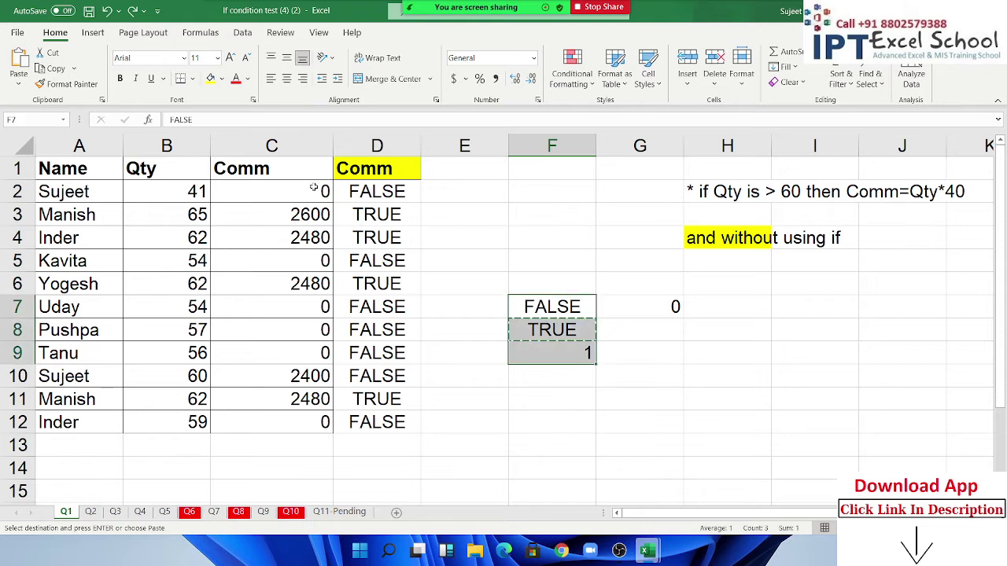
{"action": "key", "text": "Delete"}
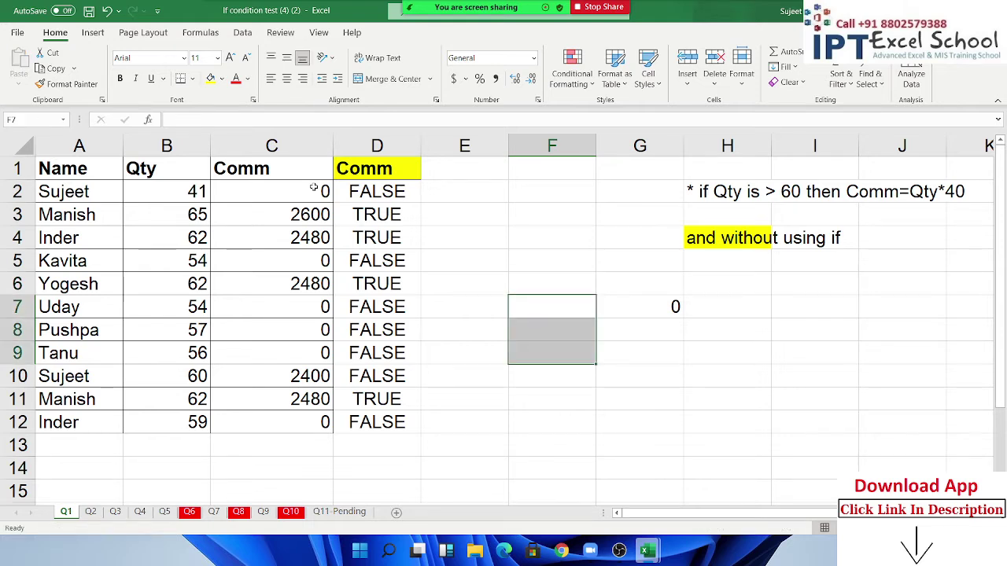
{"action": "key", "text": "Up"}
{"action": "key", "text": "Up"}
{"action": "key", "text": "Up"}
{"action": "key", "text": "Up"}
Step: Change D2 to =(B2>60)*B2 and copy it down to D12
{"action": "key", "text": "Left"}
{"action": "key", "text": "Left"}
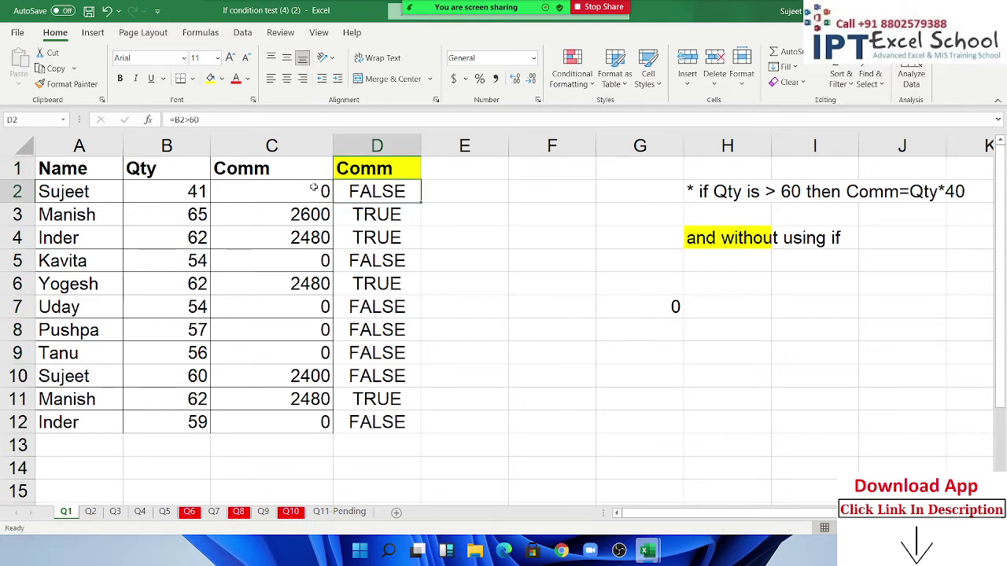
{"action": "key", "text": "F2"}
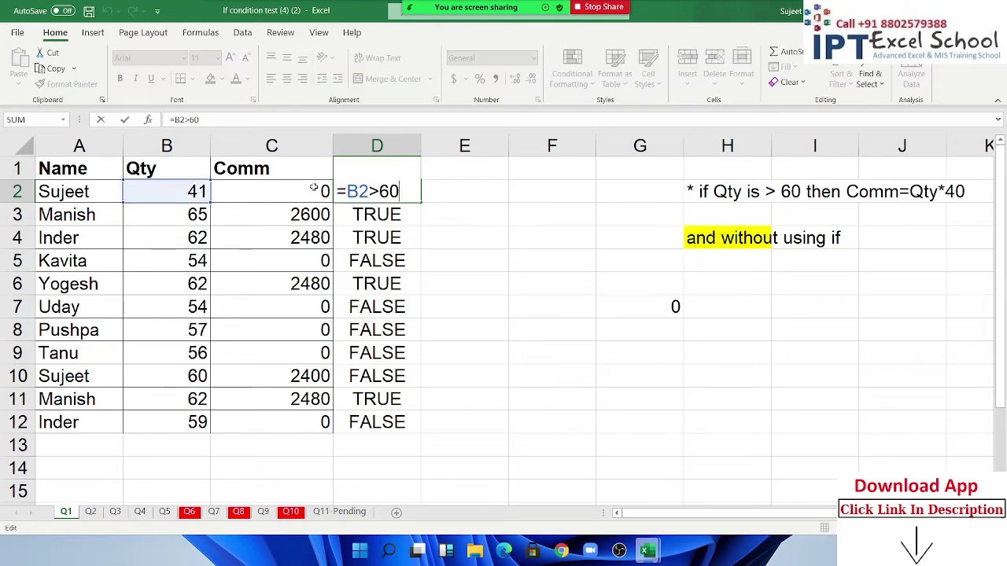
{"action": "key", "text": "Left"}
{"action": "key", "text": "Left"}
{"action": "key", "text": "Left"}
{"action": "key", "text": "Left"}
{"action": "key", "text": "Left"}
{"action": "key", "text": "Right"}
{"action": "type", "text": "("}
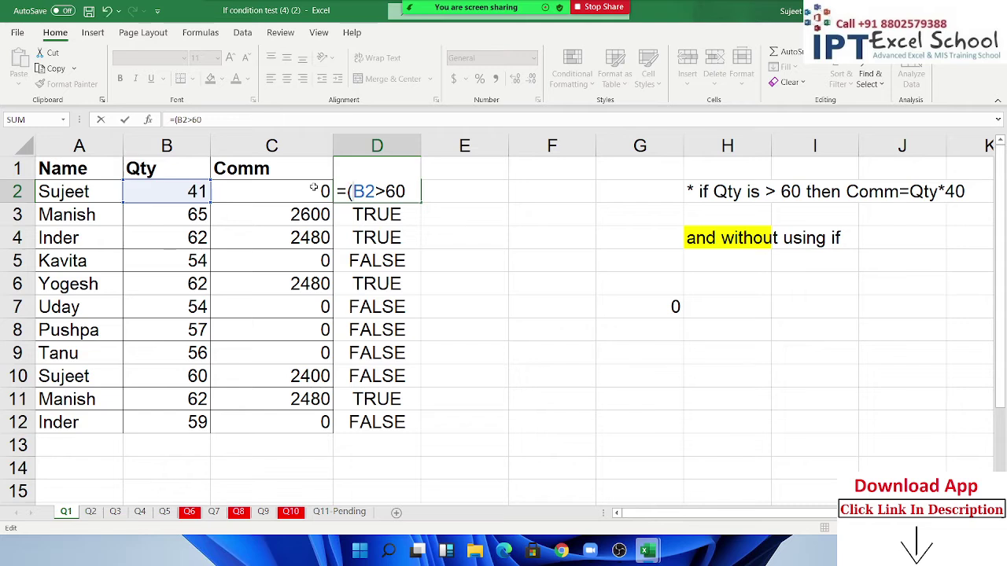
{"action": "key", "text": "End"}
{"action": "type", "text": ")*"}
{"action": "left_click", "coordinate": [193, 191]}
{"action": "key", "text": "ctrl+Return"}
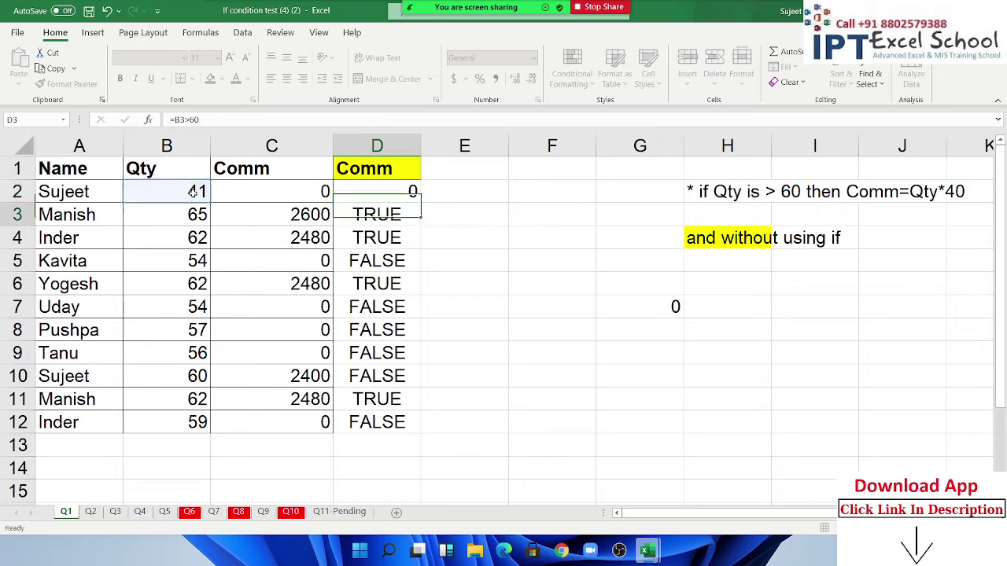
{"action": "double_click", "coordinate": [421, 203]}
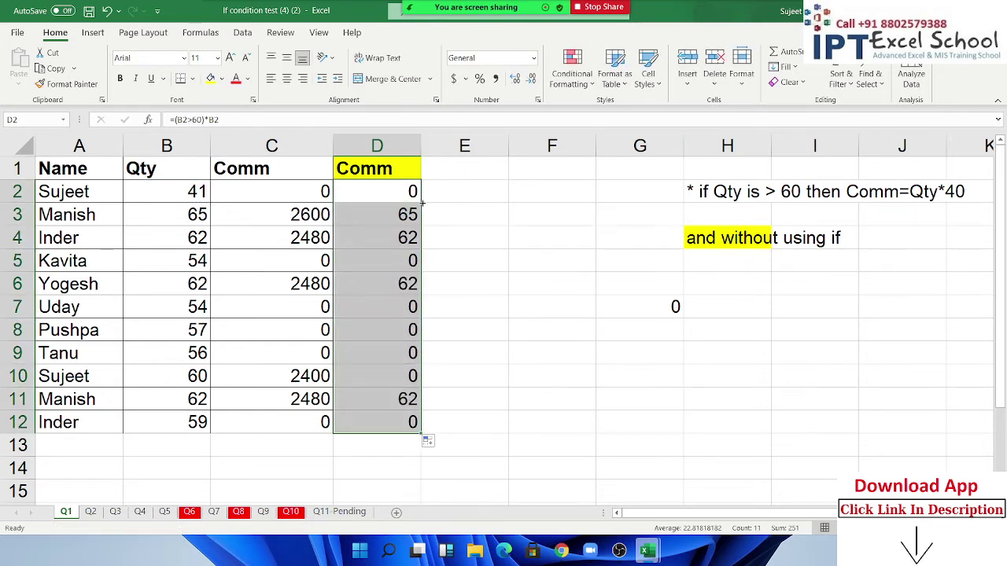
Step: Review the Qty-or-0 results in D2:D12, such as 65 and 62, and reopen D2 for editing
{"action": "key", "text": "Left"}
{"action": "key", "text": "Left"}
{"action": "key", "text": "Left"}
{"action": "key", "text": "ctrl+shift+Right"}
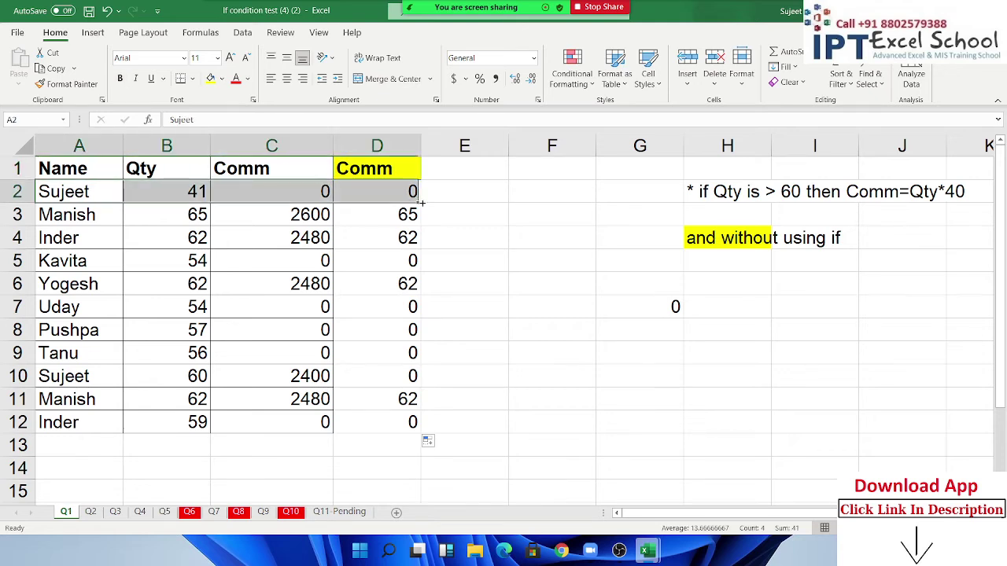
{"action": "key", "text": "Right"}
{"action": "key", "text": "Right"}
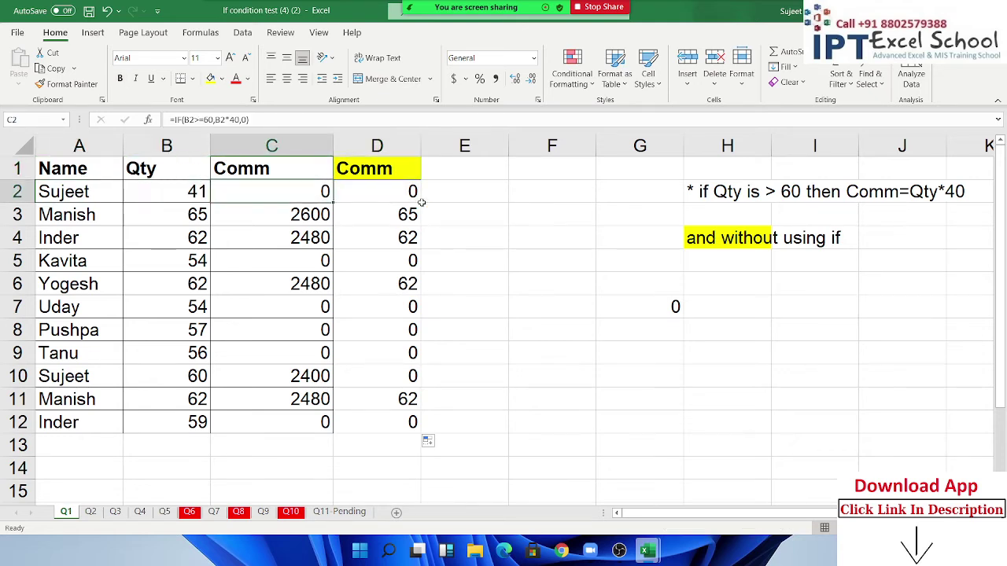
{"action": "key", "text": "Right"}
{"action": "key", "text": "ctrl+shift+Down"}
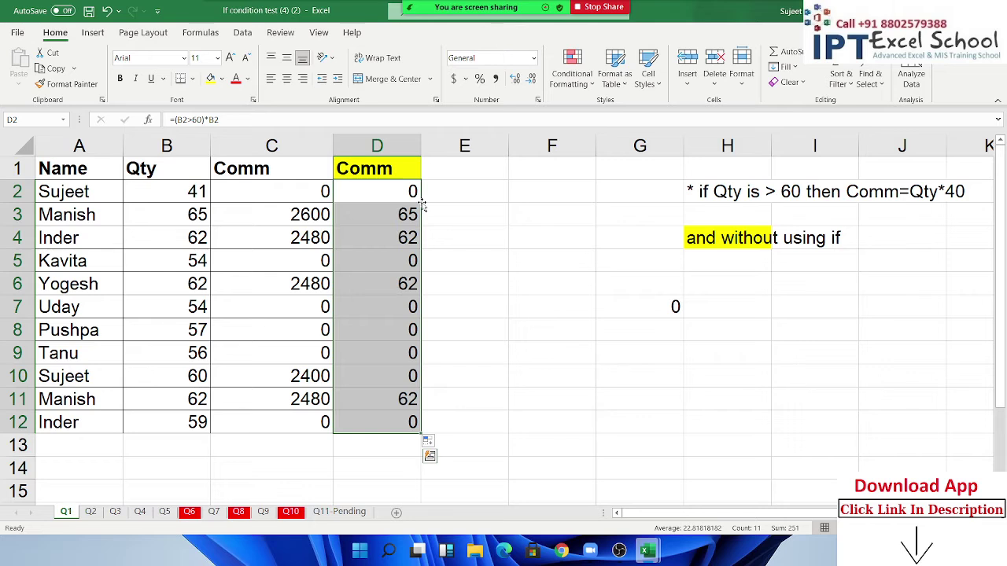
{"action": "key", "text": "Down"}
{"action": "key", "text": "Down"}
{"action": "key", "text": "Down"}
{"action": "key", "text": "Down"}
{"action": "key", "text": "Down"}
{"action": "key", "text": "Down"}
{"action": "key", "text": "Down"}
{"action": "key", "text": "Down"}
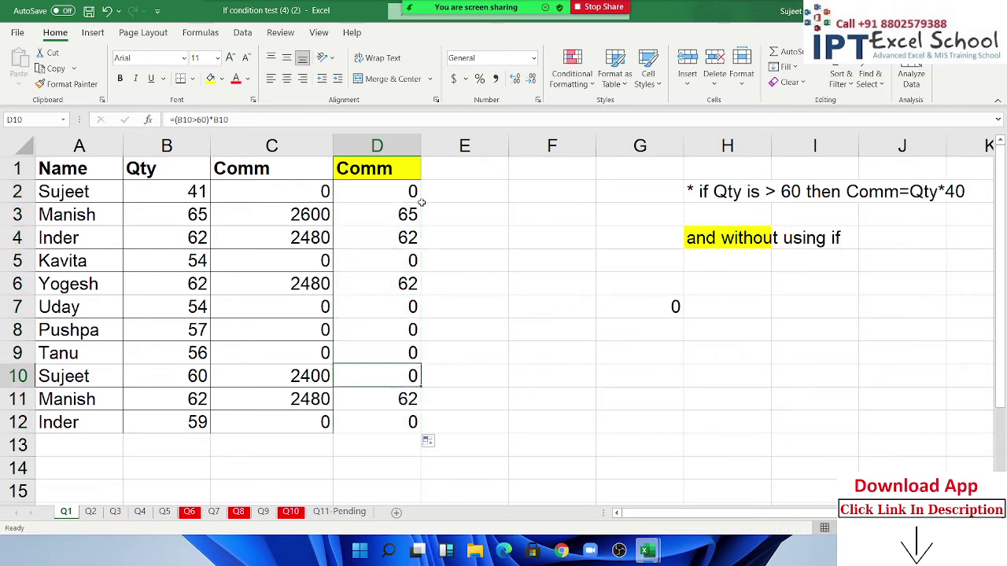
{"action": "key", "text": "Down"}
{"action": "key", "text": "Down"}
{"action": "key", "text": "ctrl+Up"}
{"action": "key", "text": "Down"}
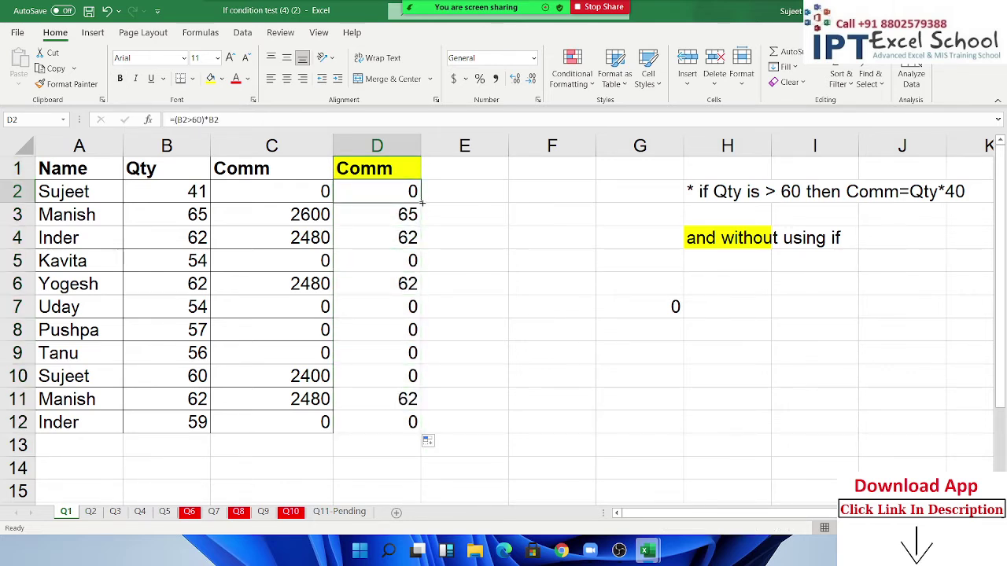
{"action": "key", "text": "F2"}
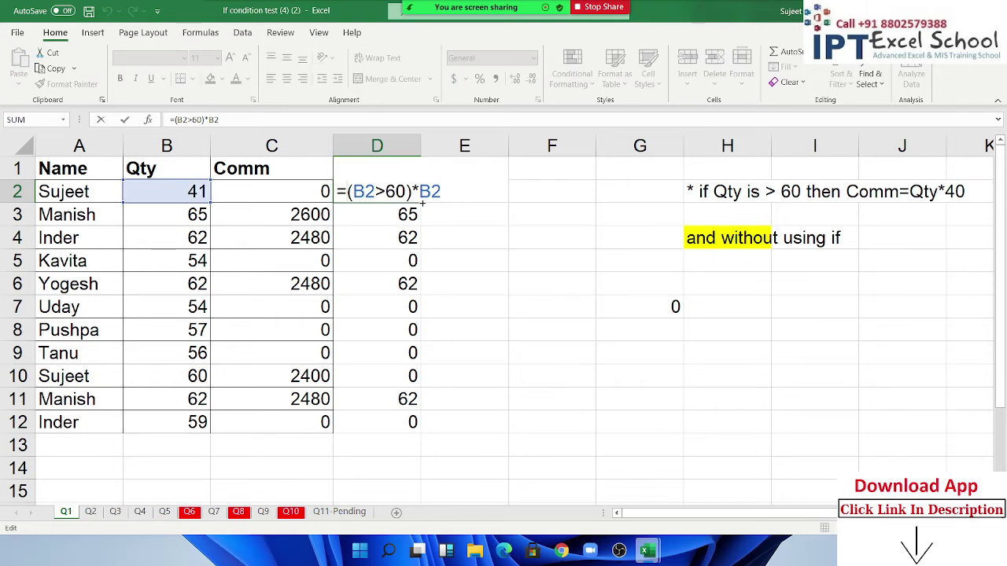
Step: Change D2 to =((B2>60)*B2)*40 and fill it down to D12
{"action": "key", "text": "Home"}
{"action": "key", "text": "Right"}
{"action": "type", "text": "("}
{"action": "key", "text": "End"}
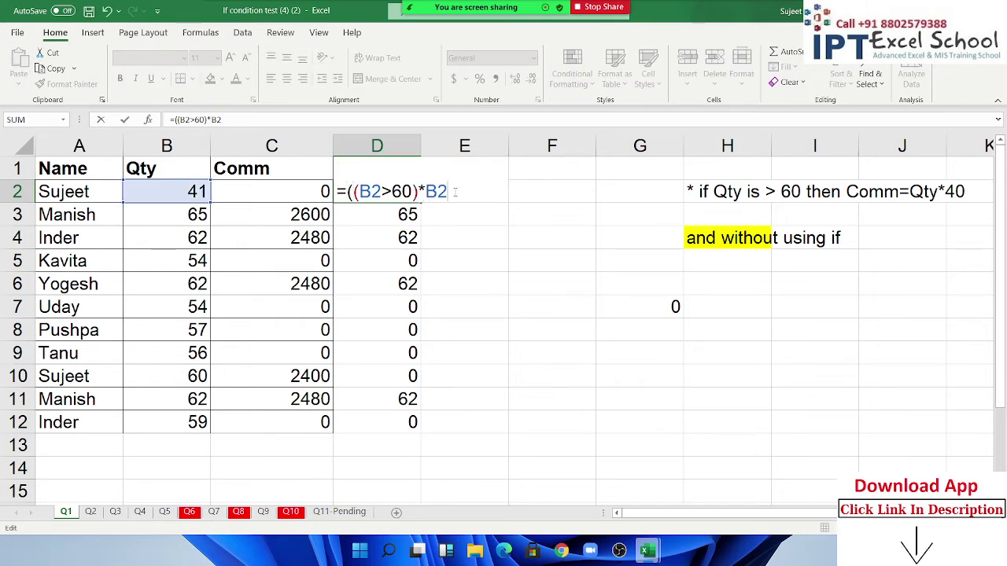
{"action": "type", "text": ")"}
{"action": "type", "text": "*40"}
{"action": "key", "text": "ctrl+Return"}
{"action": "key", "text": "ctrl+shift+Down"}
{"action": "key", "text": "ctrl+d"}
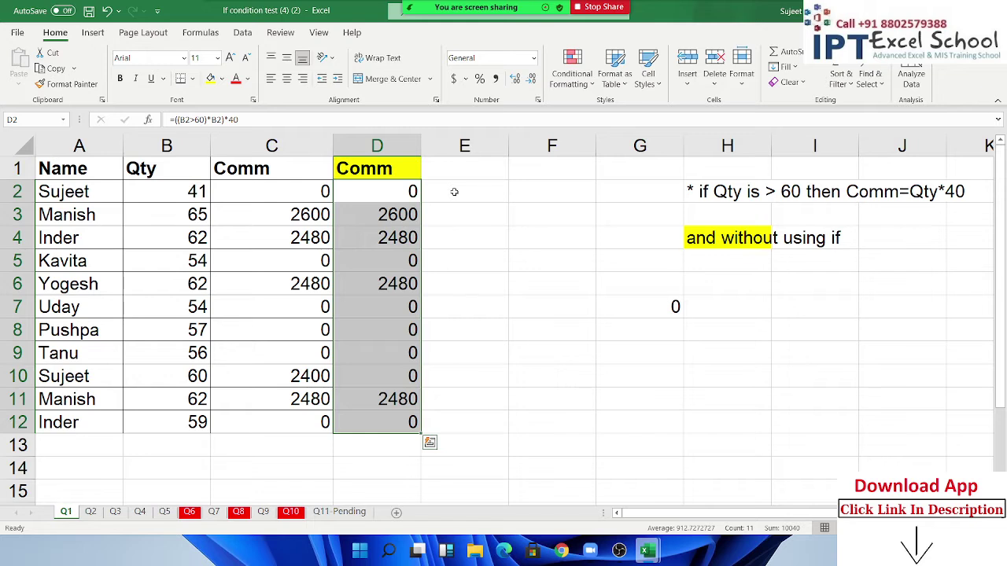
Step: Undo the times-40 changes, restoring D2's =(B2>60)*B2 formula
{"action": "key", "text": "Down"}
{"action": "key", "text": "Up"}
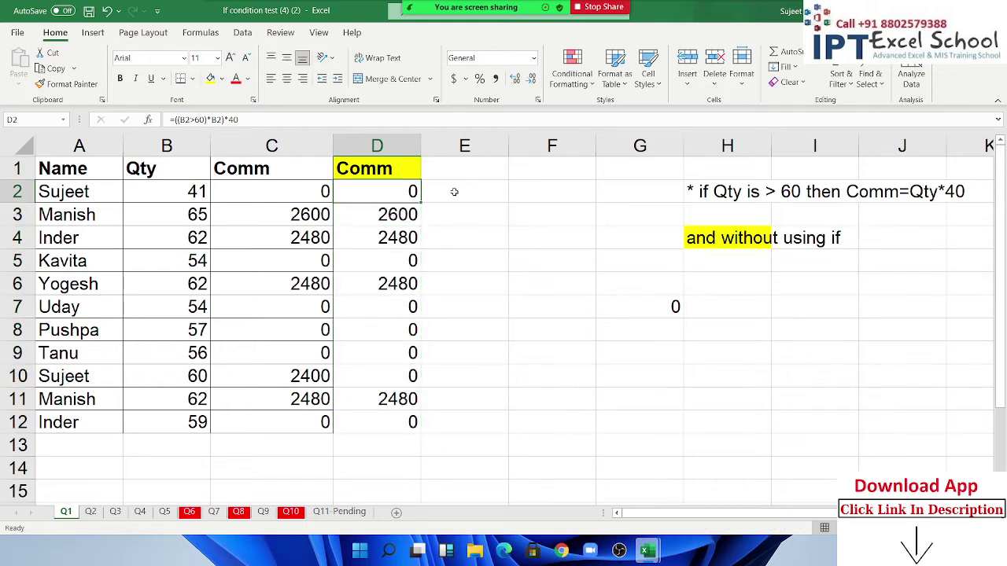
{"action": "key", "text": "ctrl+z"}
{"action": "key", "text": "ctrl+z"}
{"action": "key", "text": "ctrl+z"}
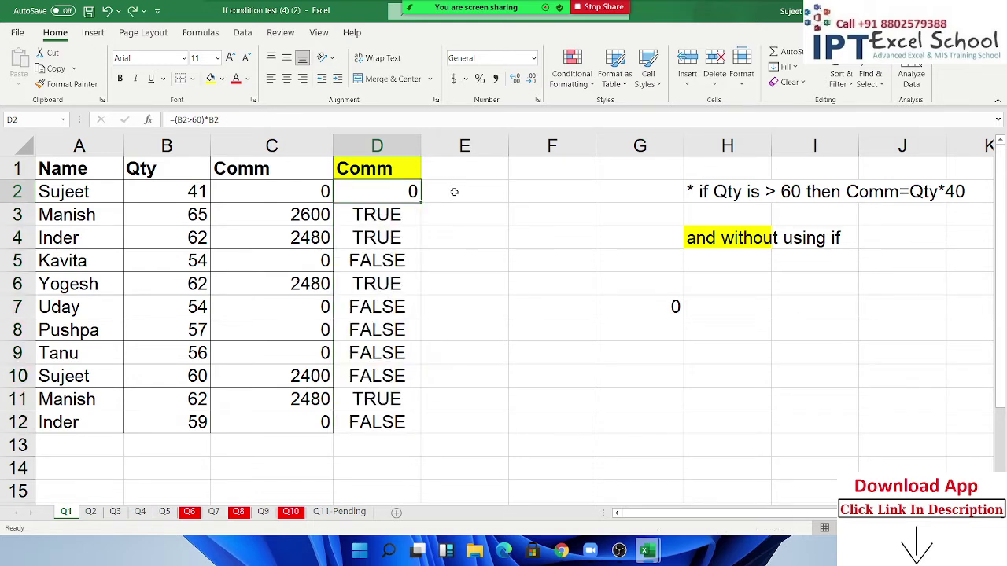
Step: Re-enter =(B2>60)*B2 in D2 and fill it down through D12 with Ctrl+D
{"action": "key", "text": "F2"}
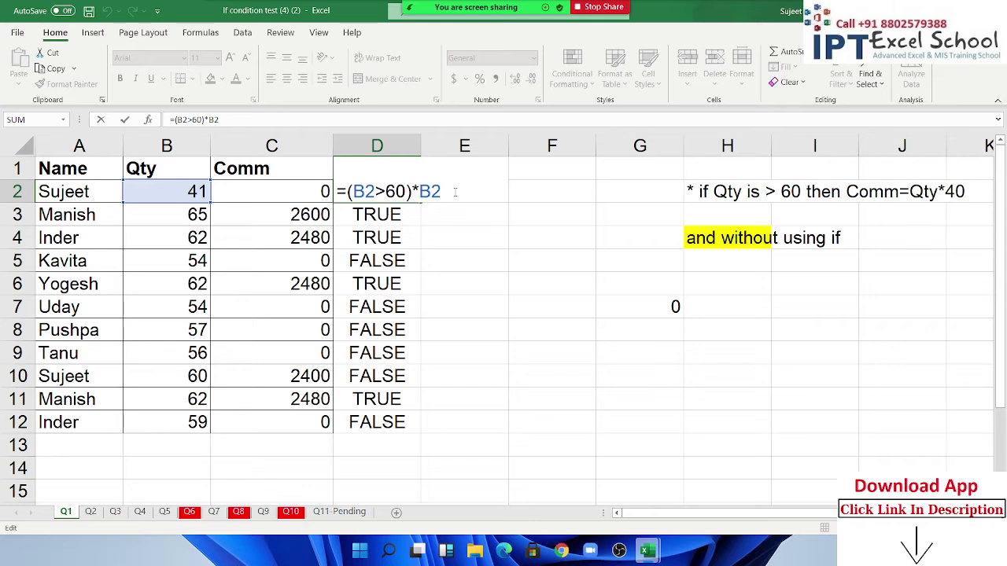
{"action": "key", "text": "Return"}
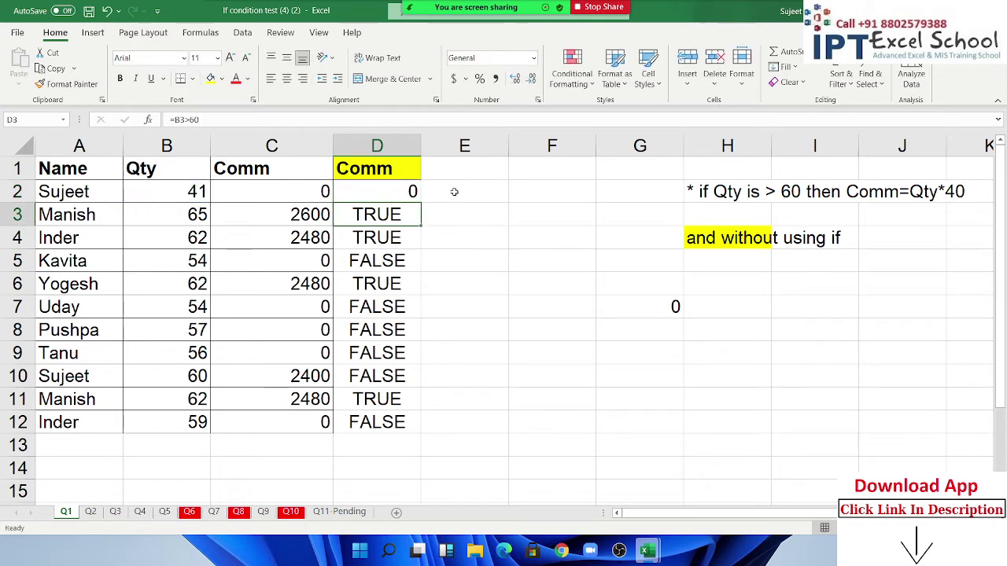
{"action": "key", "text": "Up"}
{"action": "key", "text": "ctrl+shift+Down"}
{"action": "key", "text": "ctrl+d"}
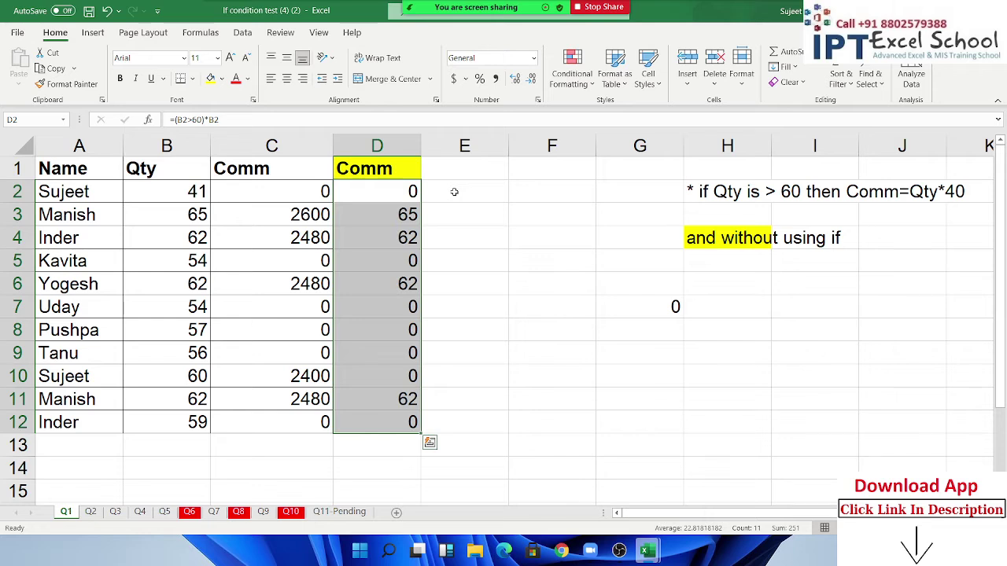
Step: Verify the copied formula in D11, then return to D2 to edit its formula
{"action": "key", "text": "Up"}
{"action": "key", "text": "Down"}
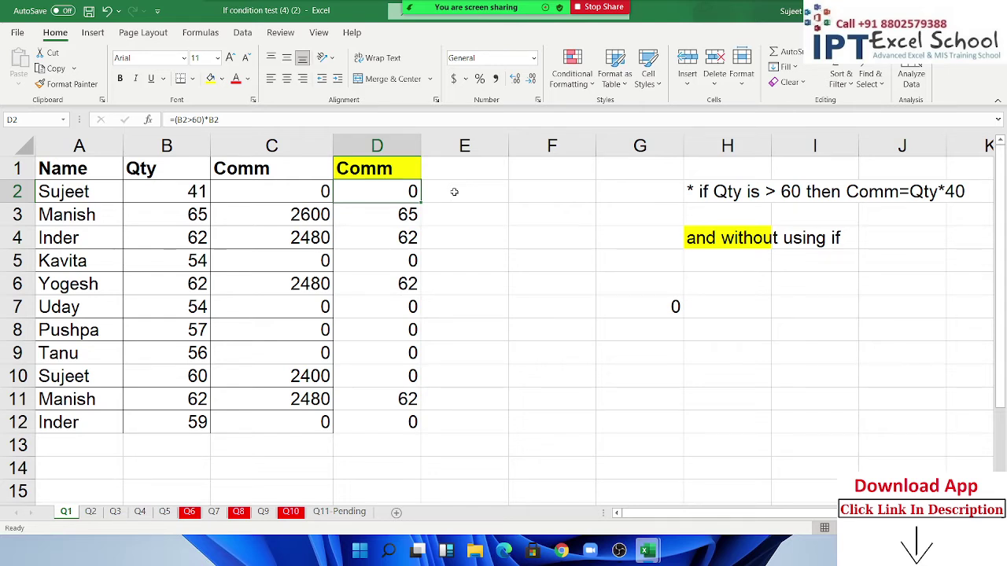
{"action": "key", "text": "ctrl+Down"}
{"action": "key", "text": "Up"}
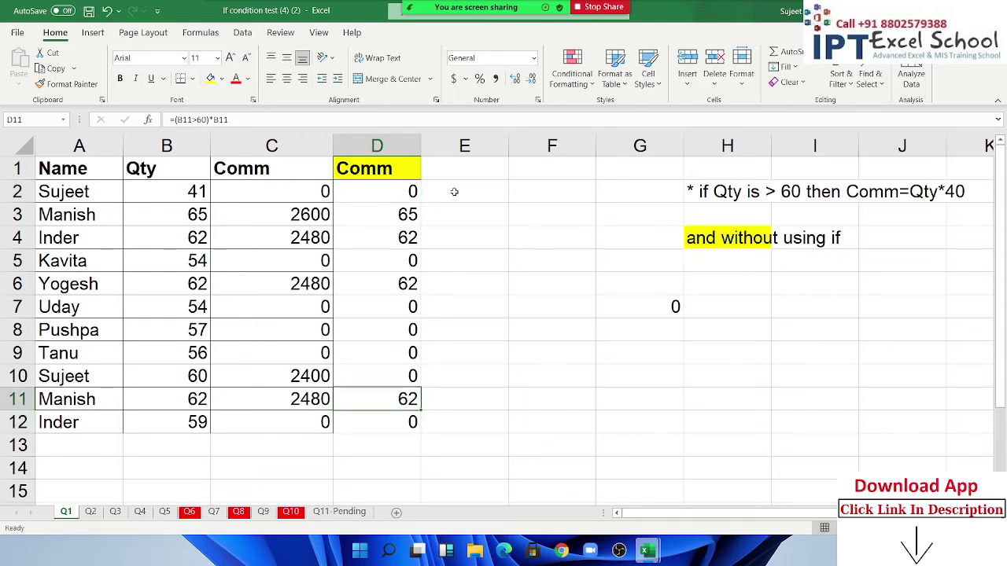
{"action": "key", "text": "ctrl+Up"}
{"action": "key", "text": "Down"}
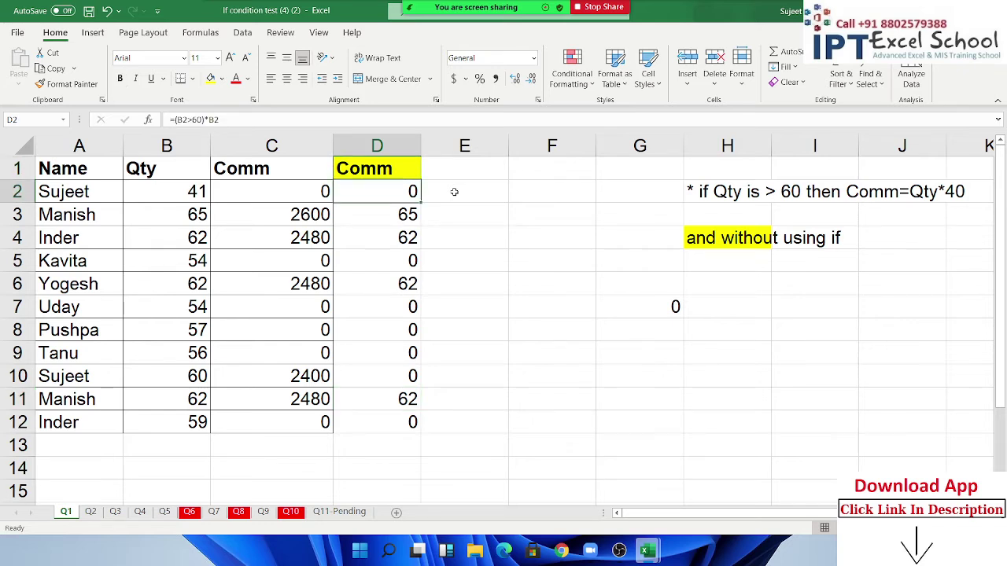
{"action": "key", "text": "F2"}
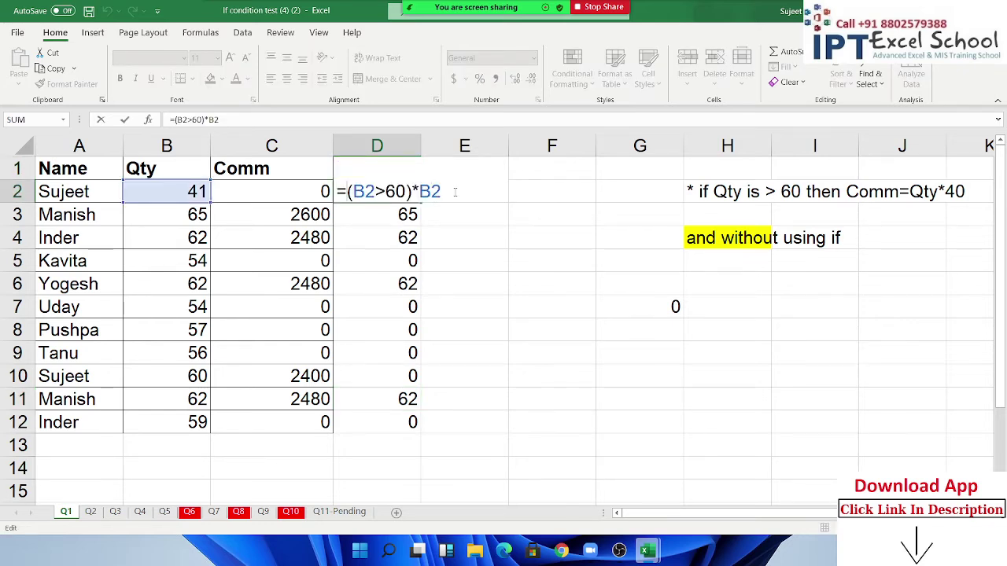
{"action": "type", "text": "("}
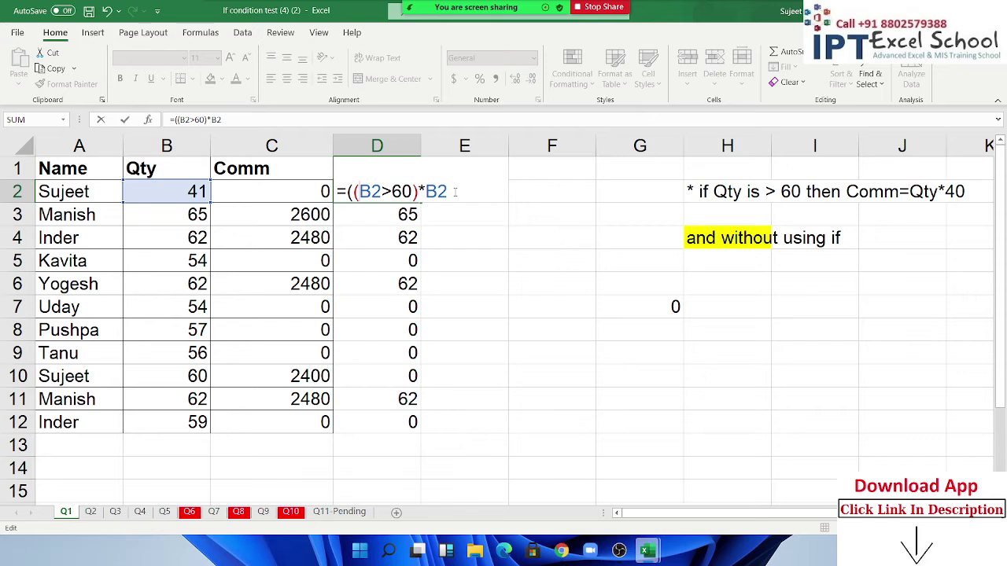
{"action": "key", "text": "End"}
{"action": "type", "text": ")*"}
{"action": "type", "text": "40"}
{"action": "key", "text": "ctrl+Return"}
{"action": "key", "text": "ctrl+shift+Down"}
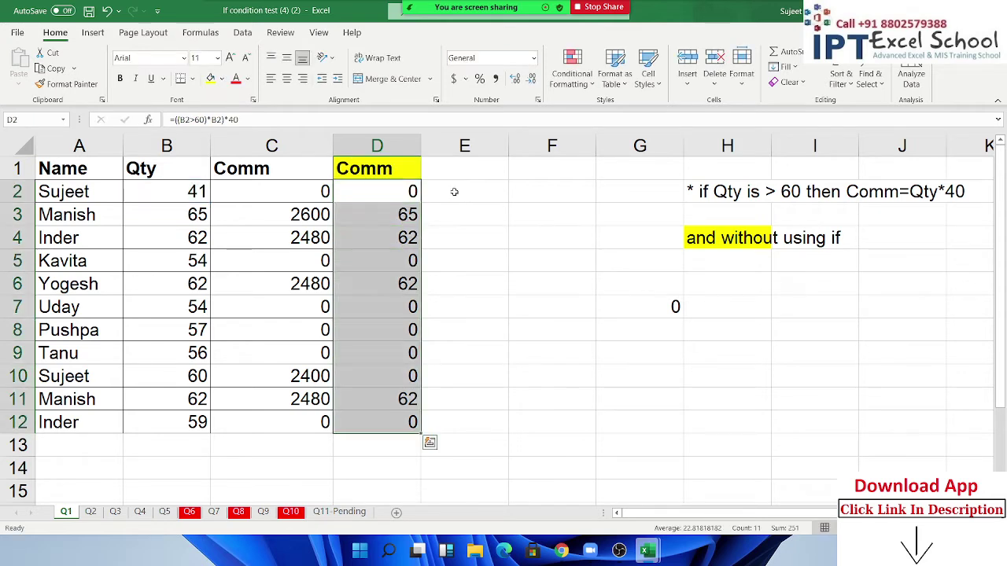
{"action": "key", "text": "ctrl+d"}
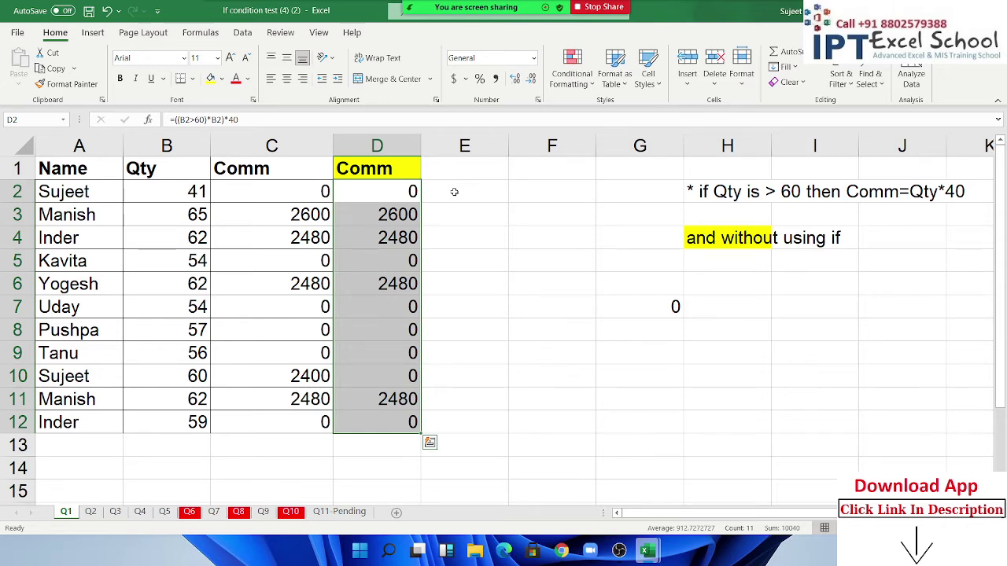
{"action": "key", "text": "Left"}
{"action": "key", "text": "F2"}
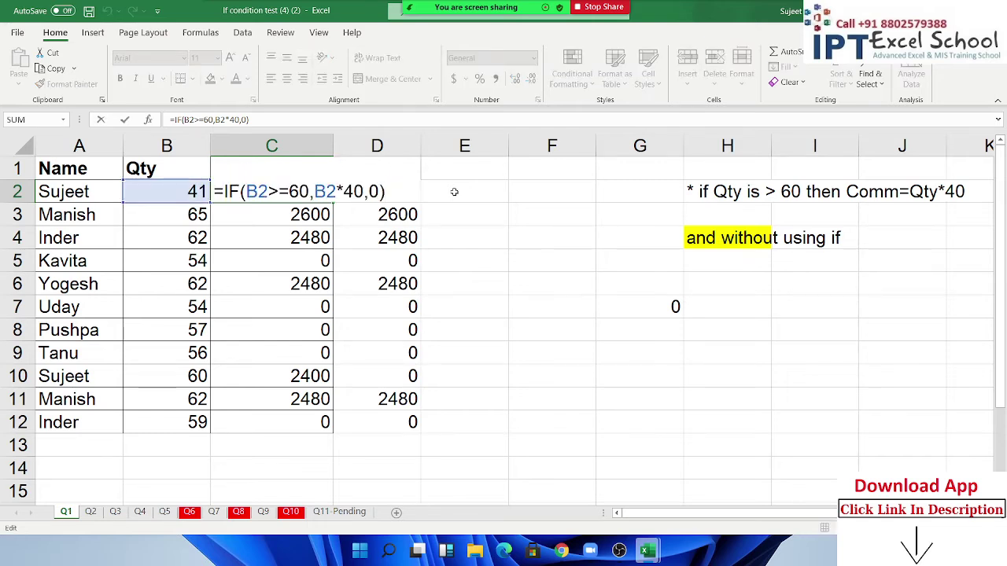
{"action": "key", "text": "Escape"}
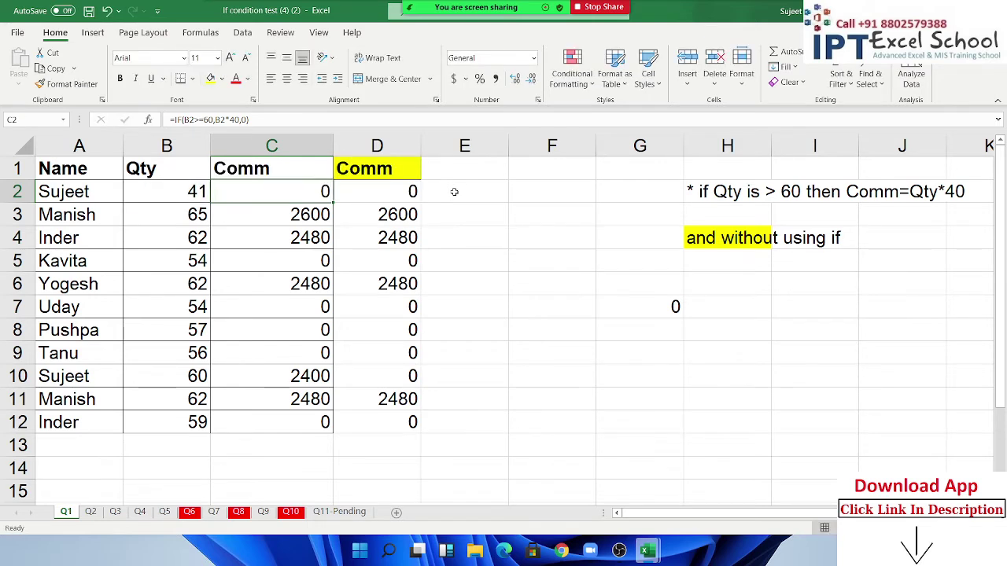
{"action": "key", "text": "Right"}
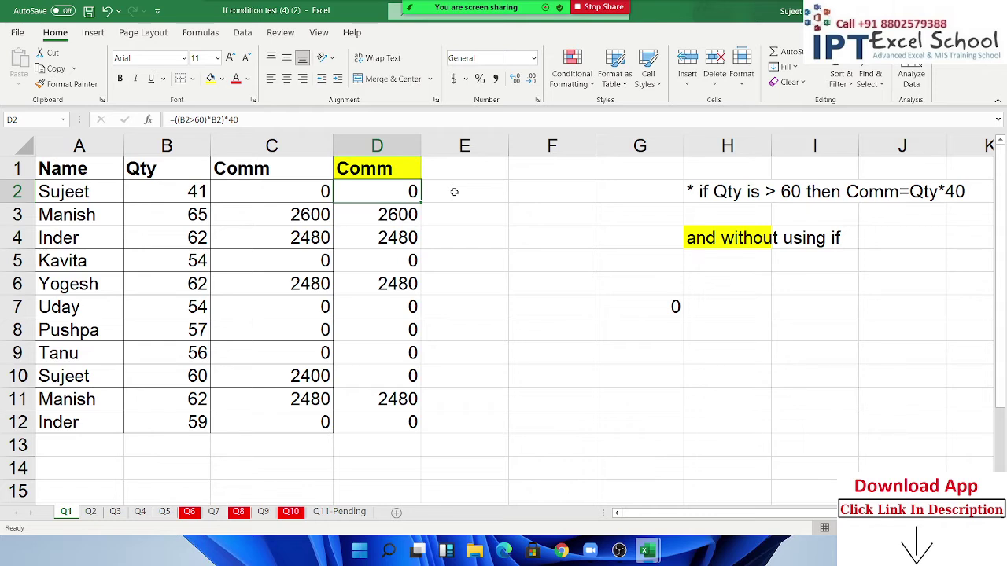
{"action": "key", "text": "Down"}
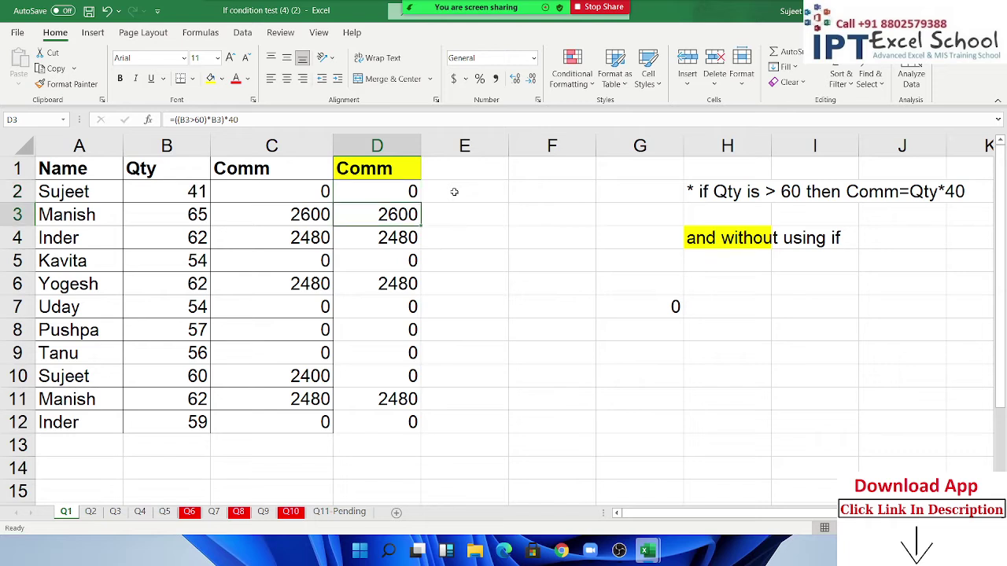
{"action": "key", "text": "Down"}
{"action": "key", "text": "Down"}
{"action": "key", "text": "Down"}
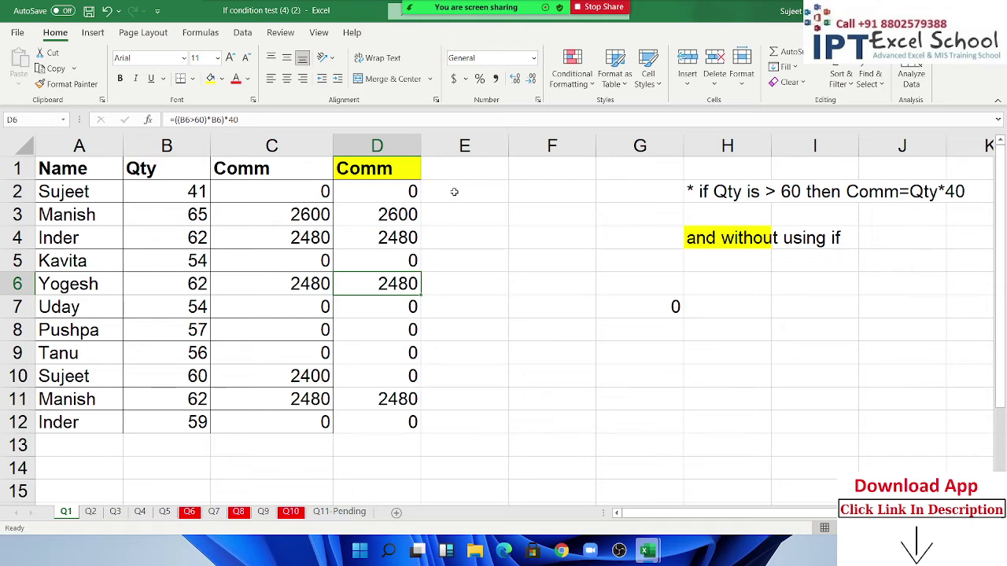
{"action": "key", "text": "Up"}
{"action": "key", "text": "Up"}
{"action": "key", "text": "Up"}
{"action": "key", "text": "Up"}
{"action": "key", "text": "Left"}
{"action": "key", "text": "Down"}
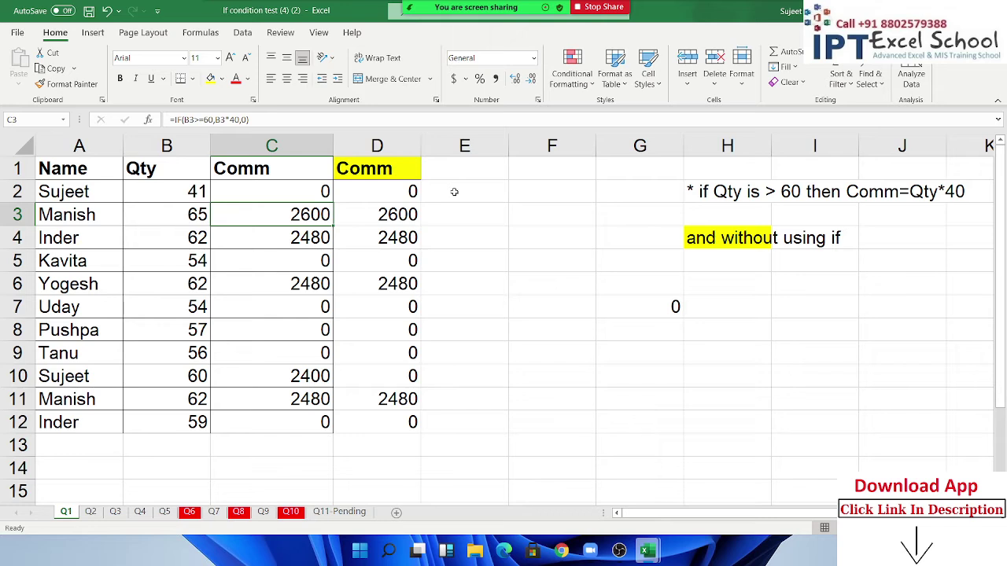
{"action": "key", "text": "F2"}
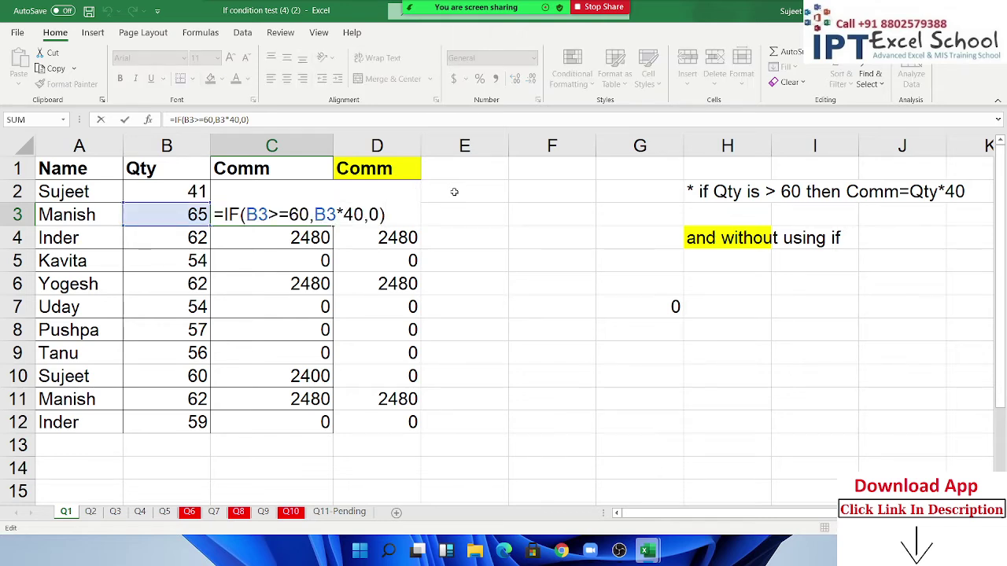
{"action": "key", "text": "ctrl+Return"}
{"action": "key", "text": "Right"}
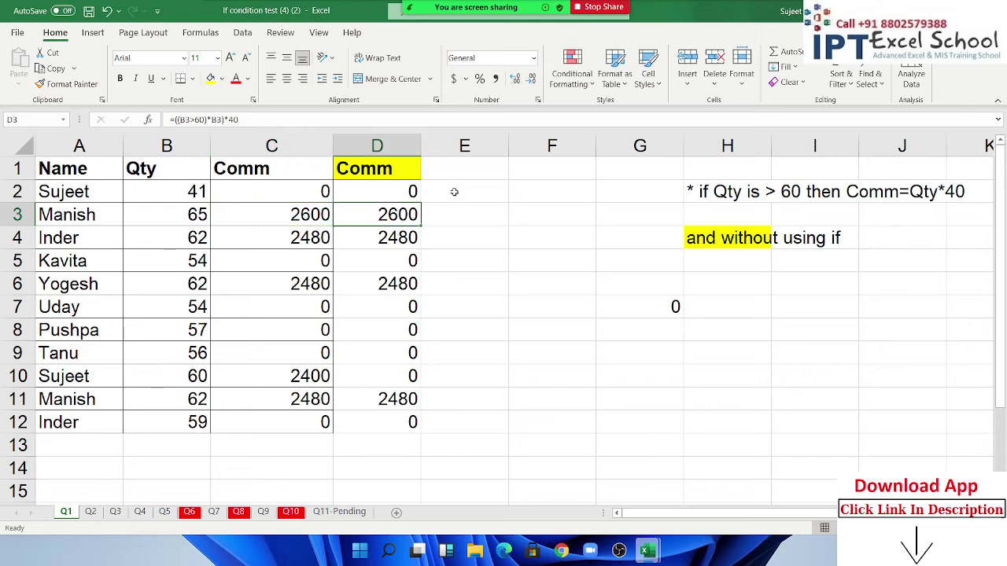
{"action": "key", "text": "F2"}
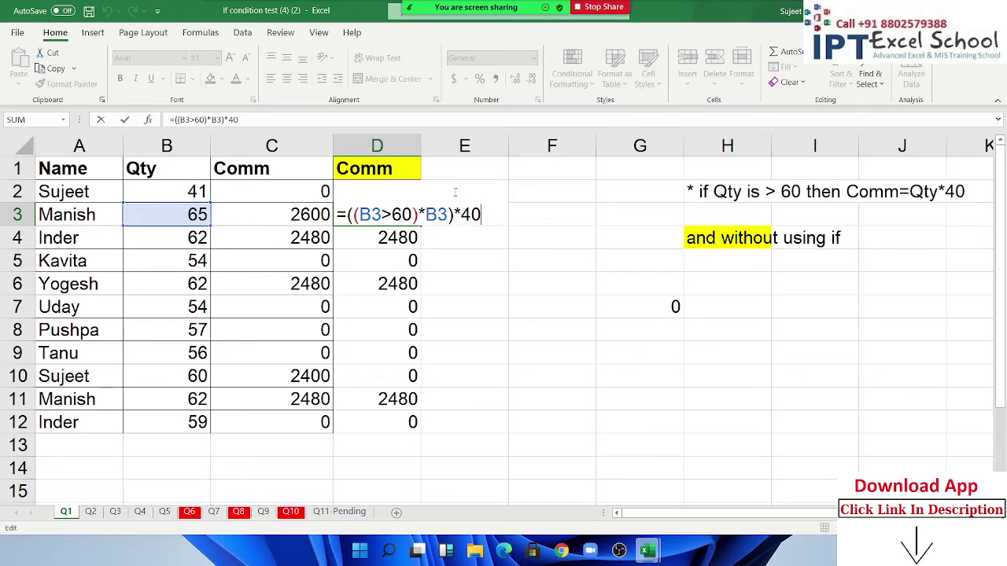
{"action": "key", "text": "ctrl+Return"}
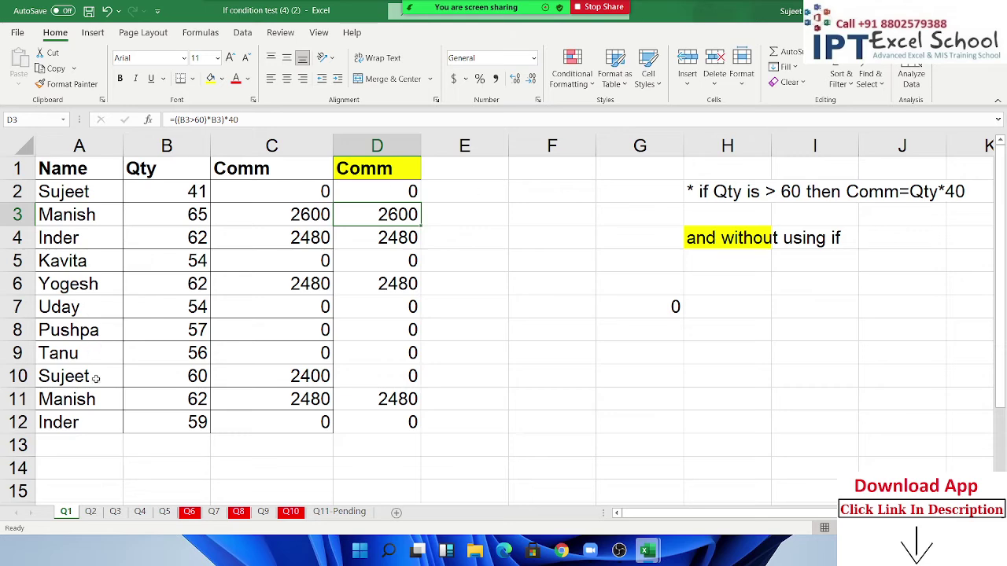
Step: Preview the Q2 marks sheet, selecting A2 and the Marks values B2:B11
{"action": "left_click", "coordinate": [91, 513]}
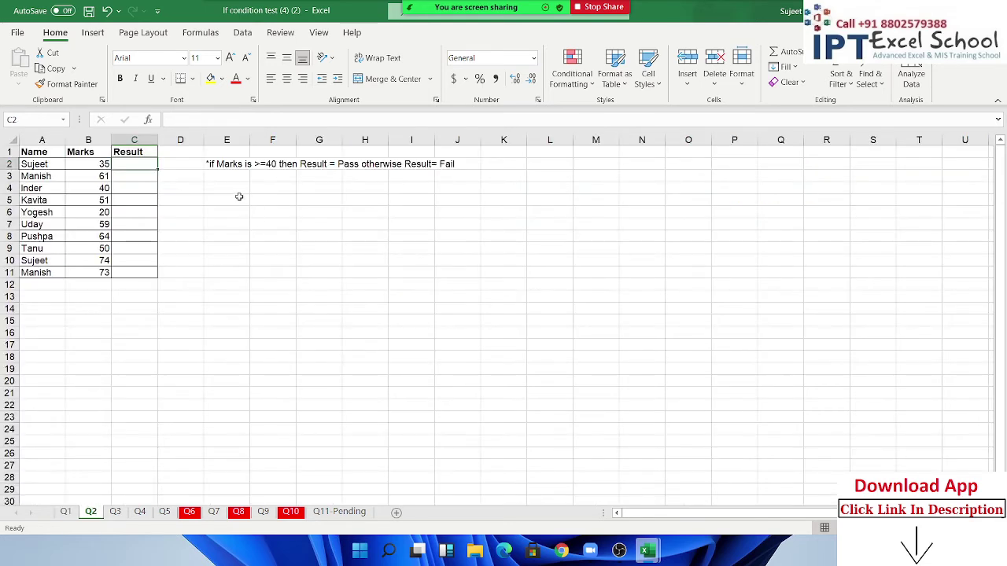
{"action": "scroll", "coordinate": [266, 244], "scroll_direction": "up", "scroll_amount": 5}
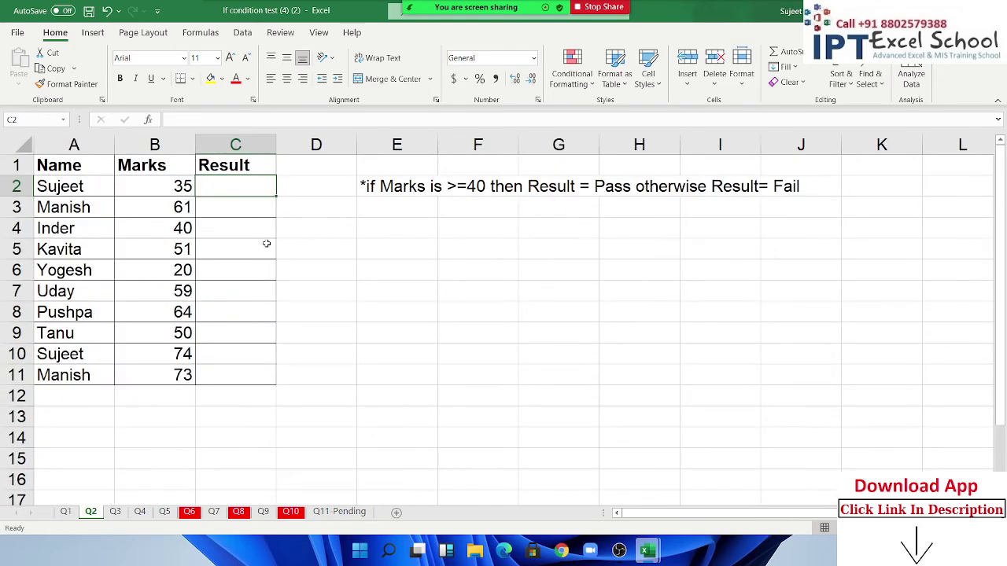
{"action": "scroll", "coordinate": [267, 244], "scroll_direction": "up", "scroll_amount": 2}
{"action": "left_click", "coordinate": [81, 195]}
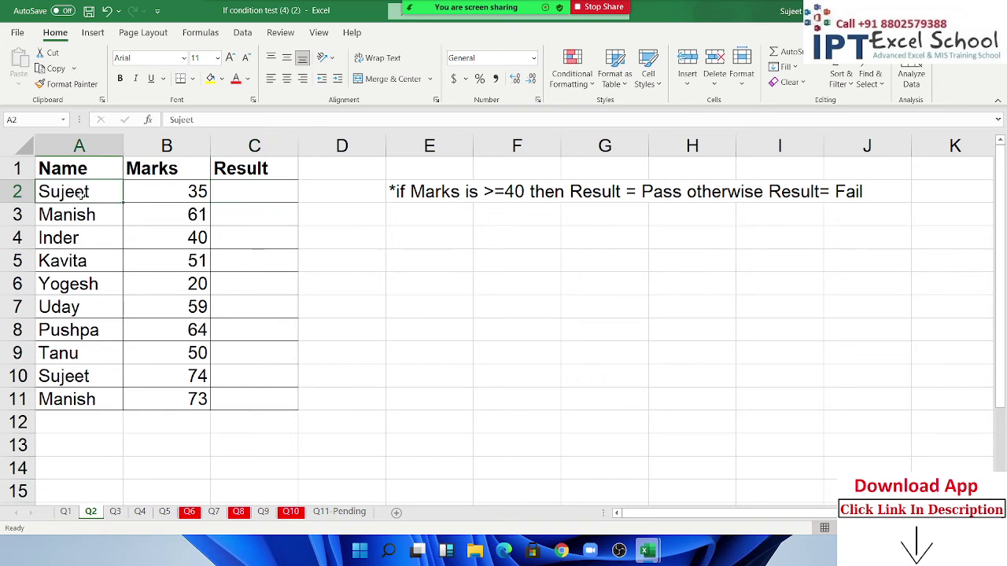
{"action": "left_click_drag", "start_coordinate": [153, 193], "coordinate": [163, 409]}
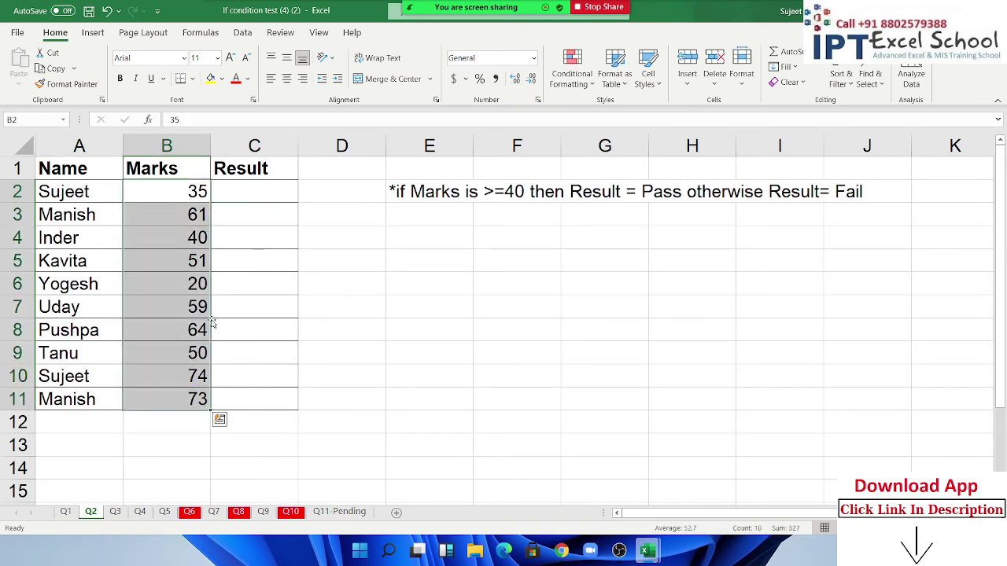
Step: Glance back at Q1, then select part of Q2's empty Result column
{"action": "left_click", "coordinate": [67, 513]}
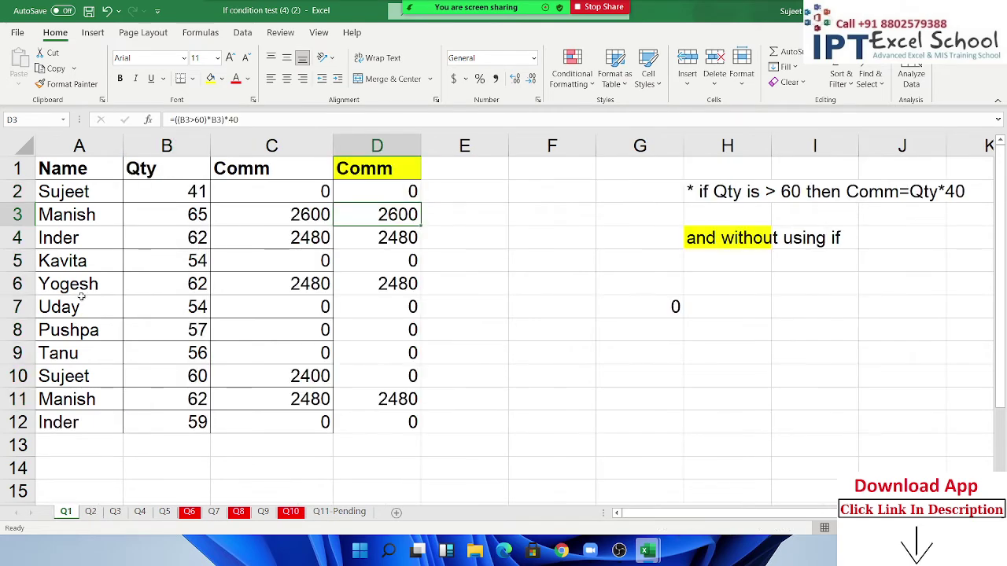
{"action": "left_click", "coordinate": [152, 258]}
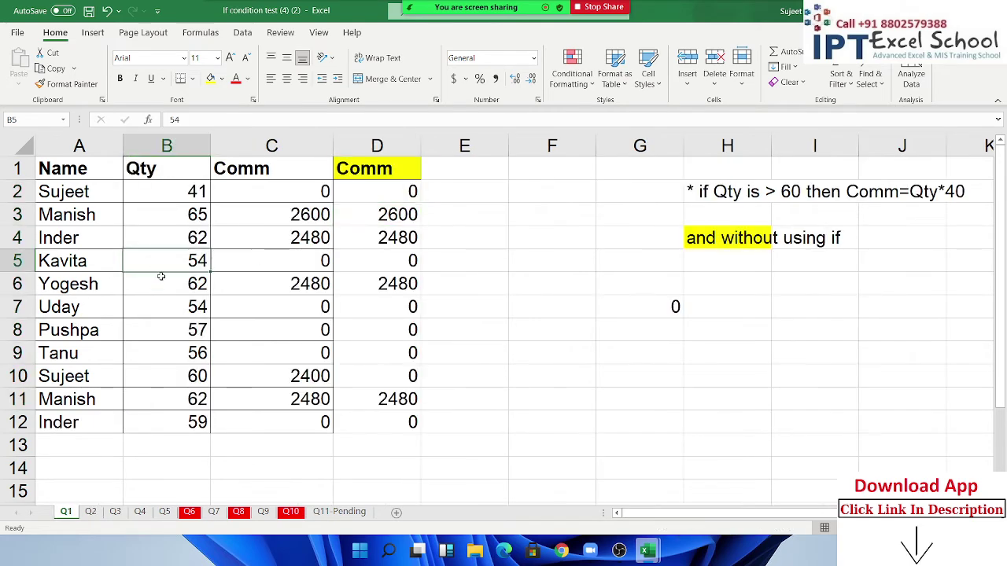
{"action": "left_click", "coordinate": [90, 512]}
{"action": "left_click", "coordinate": [283, 203]}
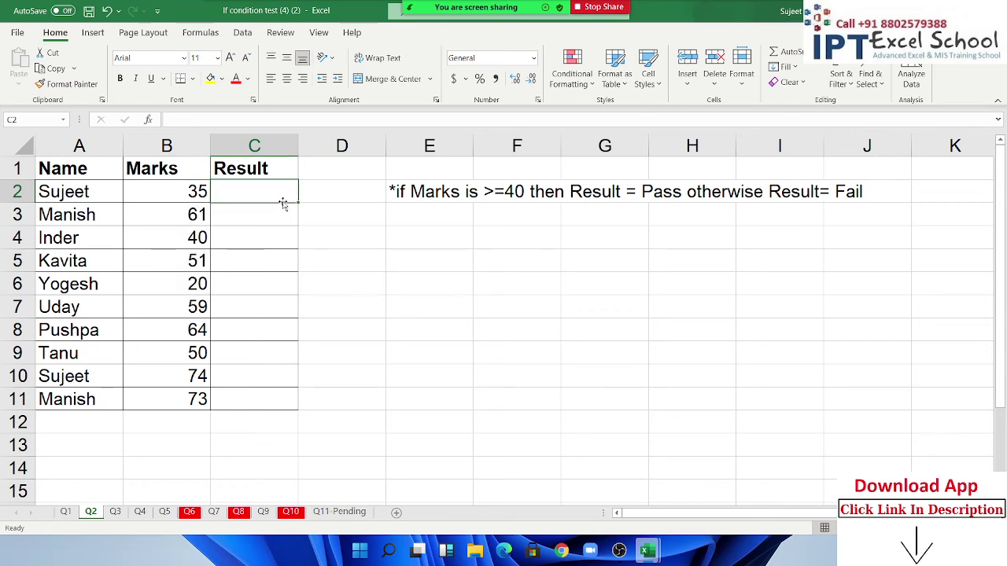
{"action": "scroll", "coordinate": [284, 204], "scroll_direction": "up", "scroll_amount": 3, "text": "ctrl"}
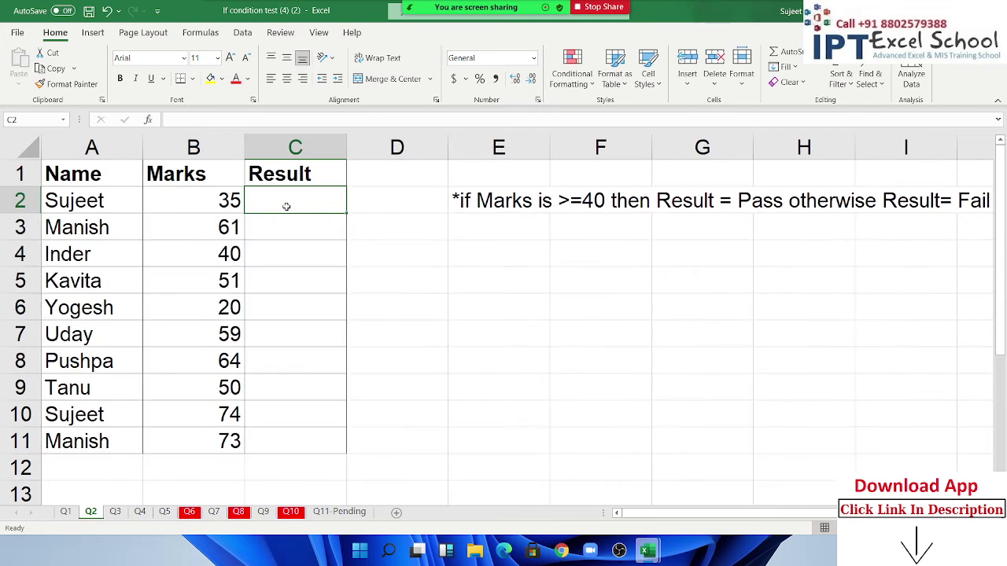
{"action": "left_click", "coordinate": [297, 315]}
{"action": "left_click", "coordinate": [296, 389]}
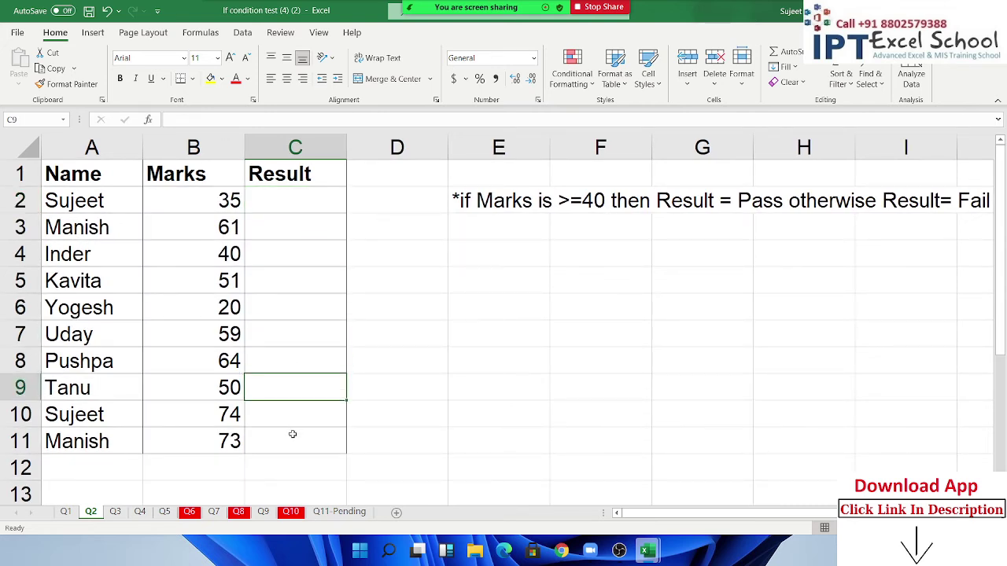
{"action": "left_click_drag", "start_coordinate": [295, 437], "coordinate": [307, 203]}
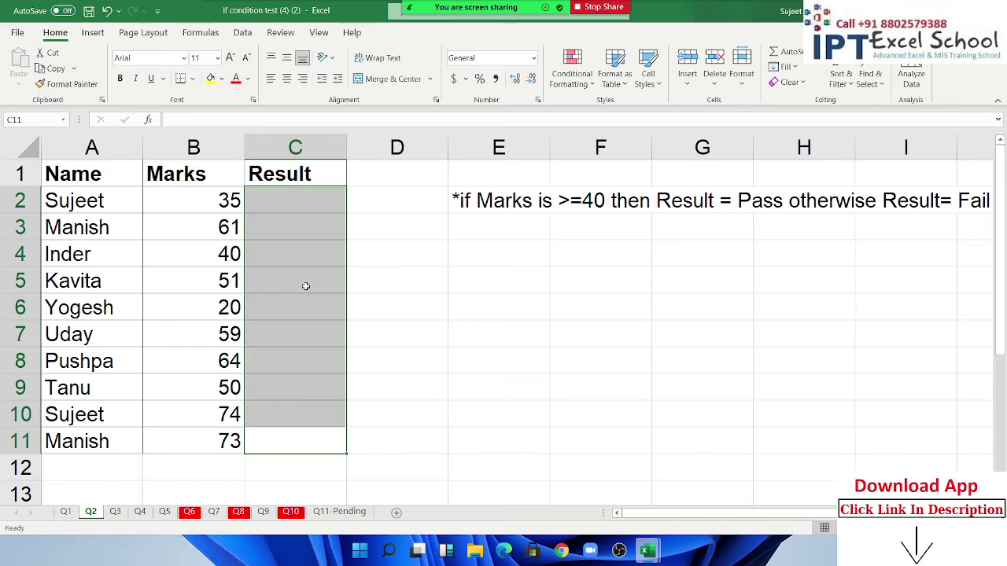
Step: Preview the Q3 distances sheet's empty Area cells C2:C13, then the Q4 MRP/TAX sheet
{"action": "left_click", "coordinate": [115, 512]}
{"action": "scroll", "coordinate": [202, 385], "scroll_direction": "up", "scroll_amount": 4}
{"action": "scroll", "coordinate": [204, 384], "scroll_direction": "up", "scroll_amount": 2}
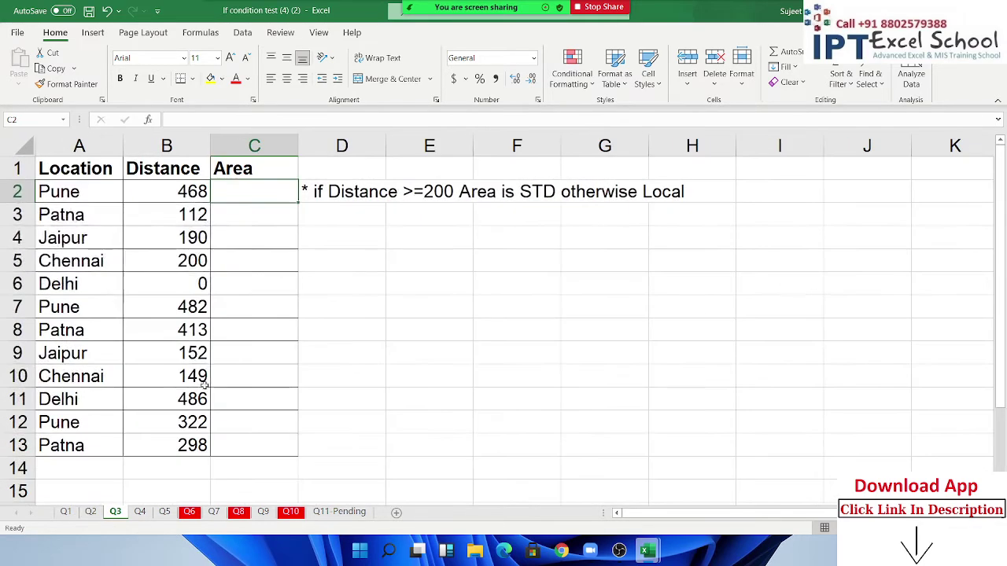
{"action": "left_click_drag", "start_coordinate": [226, 194], "coordinate": [224, 435]}
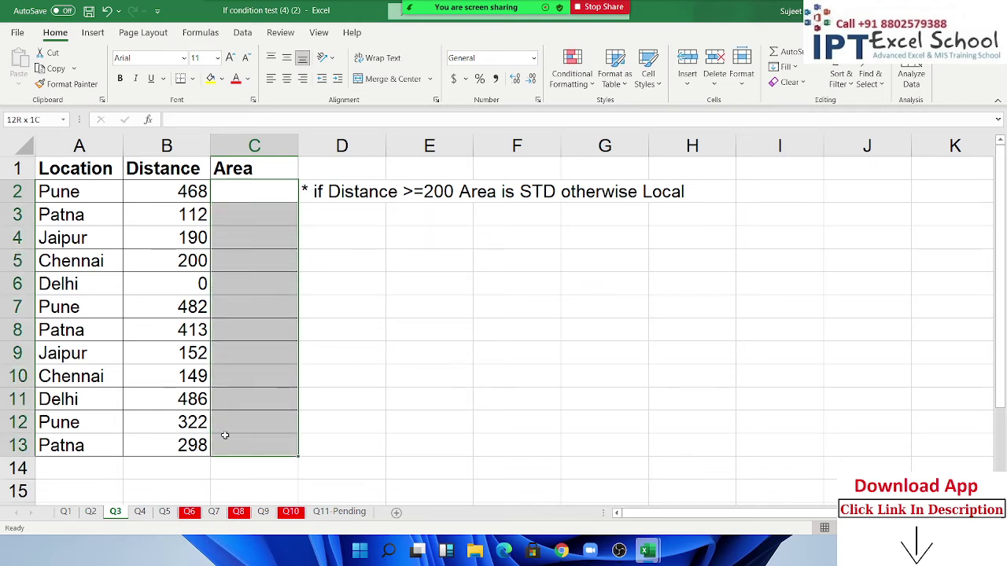
{"action": "left_click_drag", "start_coordinate": [224, 435], "coordinate": [224, 435]}
{"action": "left_click", "coordinate": [142, 511]}
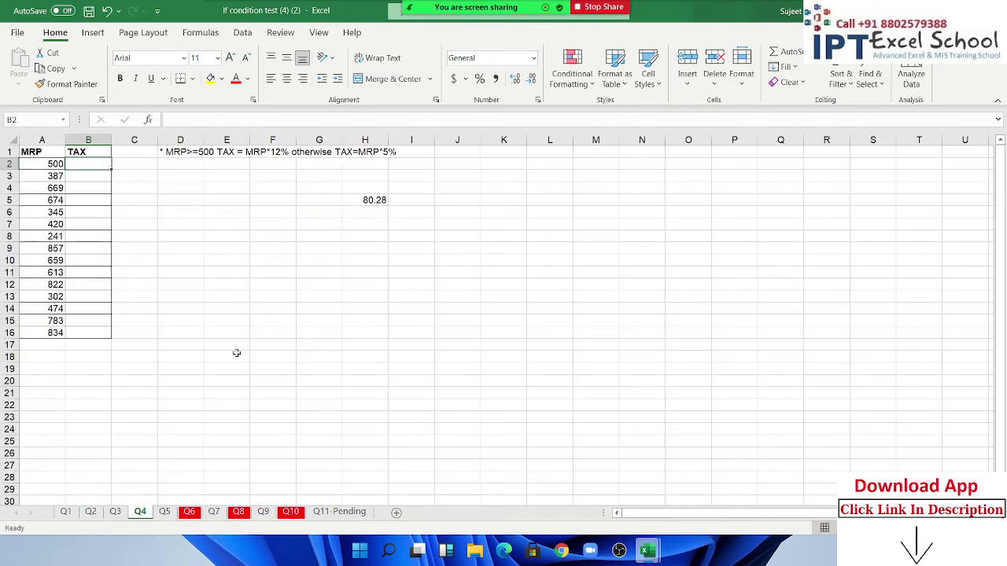
{"action": "scroll", "coordinate": [206, 318], "scroll_direction": "up", "scroll_amount": 3}
{"action": "scroll", "coordinate": [206, 317], "scroll_direction": "up", "scroll_amount": 2}
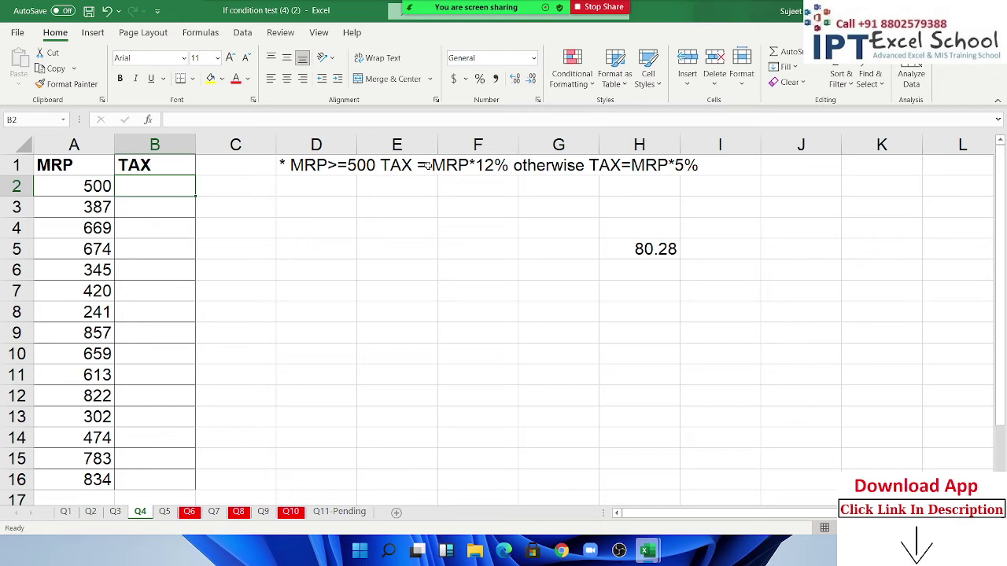
Step: View C2's IF commission formula on Q1 without changing it, then go to Q5
{"action": "left_click", "coordinate": [65, 512]}
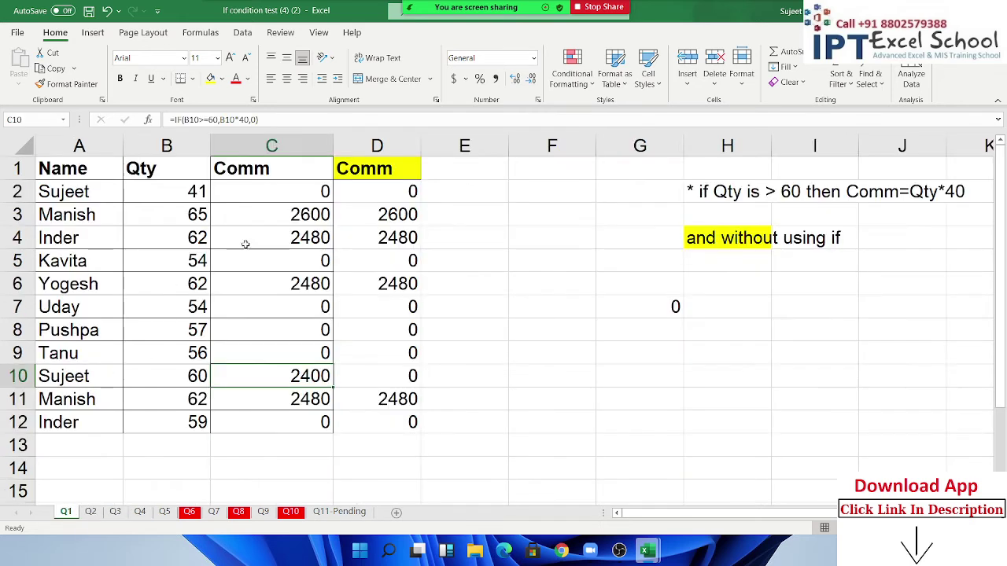
{"action": "left_click", "coordinate": [292, 197]}
{"action": "double_click", "coordinate": [300, 193]}
{"action": "double_click", "coordinate": [324, 191]}
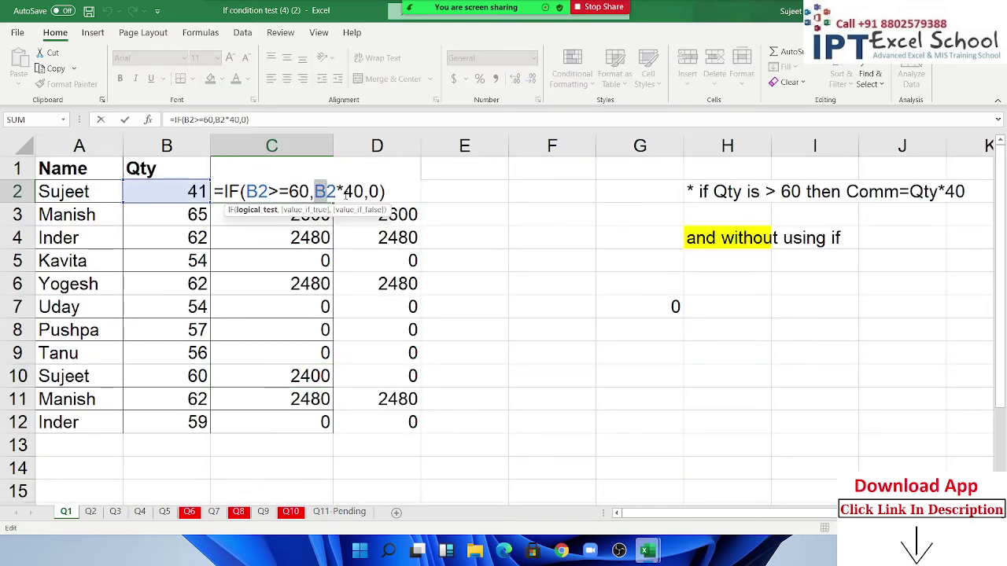
{"action": "key", "text": "Escape"}
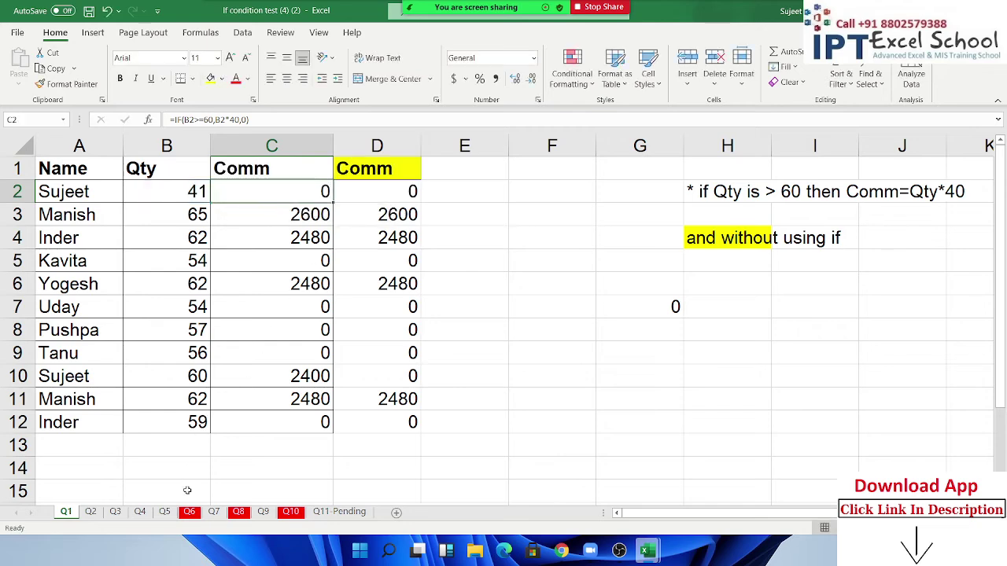
{"action": "left_click", "coordinate": [140, 512]}
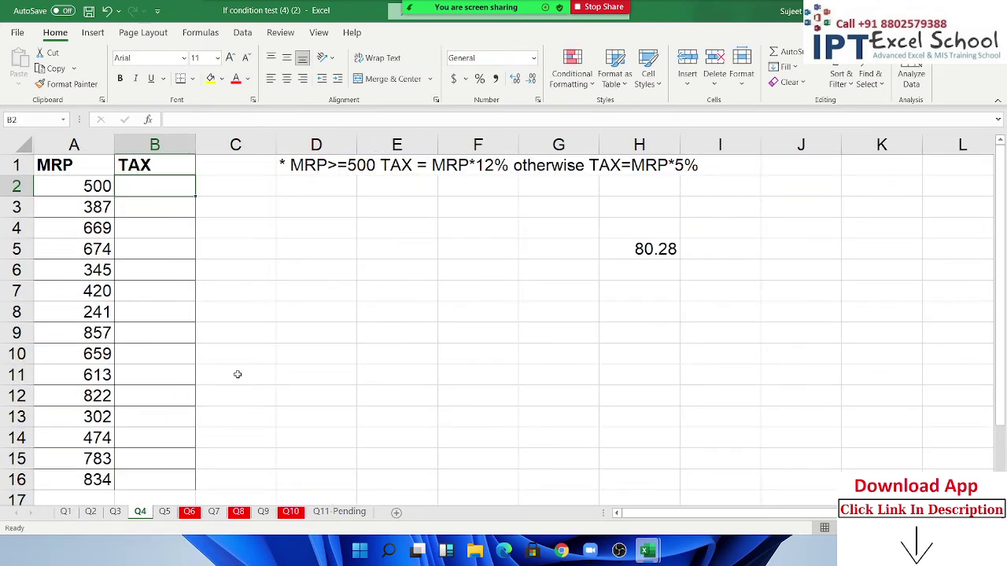
{"action": "left_click", "coordinate": [165, 511]}
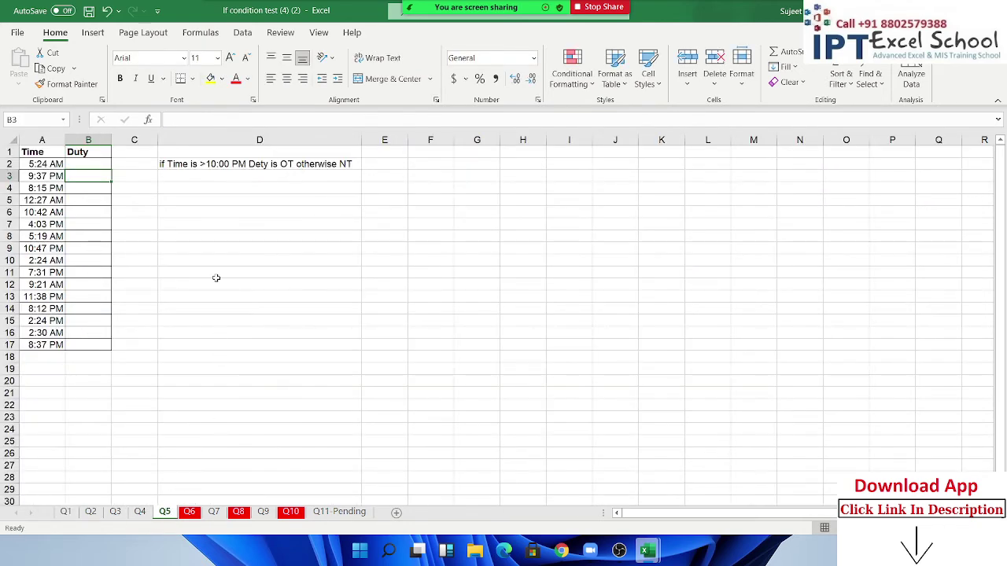
Step: Enter 10:00 as the threshold time in D1 on the Q5 sheet
{"action": "scroll", "coordinate": [216, 277], "scroll_direction": "up", "scroll_amount": 2}
{"action": "scroll", "coordinate": [216, 278], "scroll_direction": "up", "scroll_amount": 2}
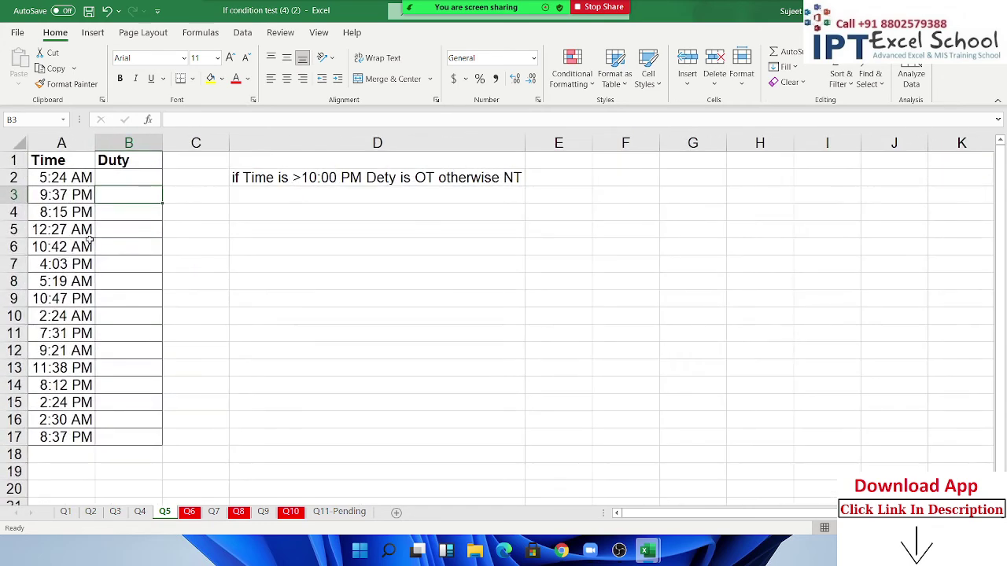
{"action": "left_click", "coordinate": [71, 185]}
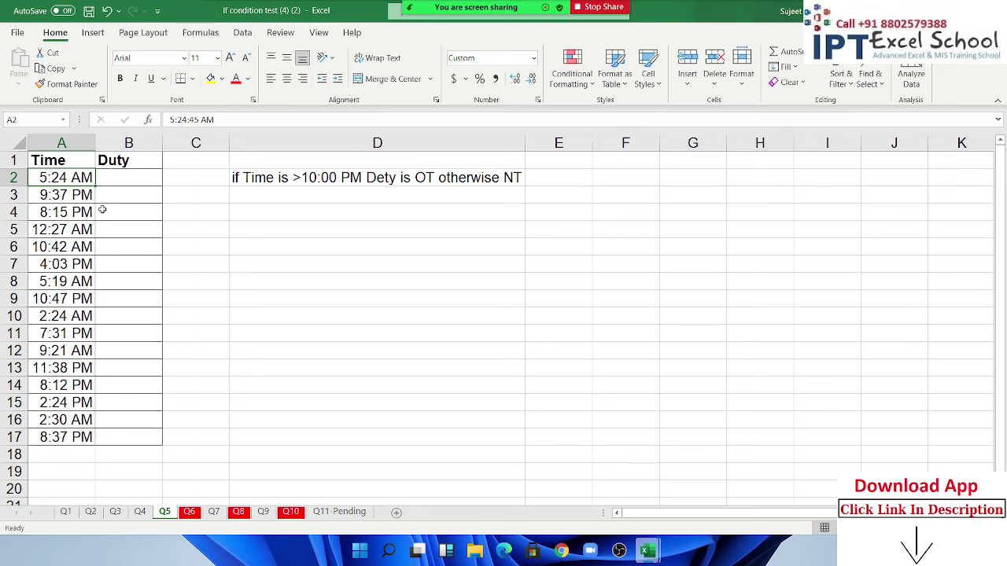
{"action": "key", "text": "Right"}
{"action": "key", "text": "F2"}
{"action": "type", "text": "="}
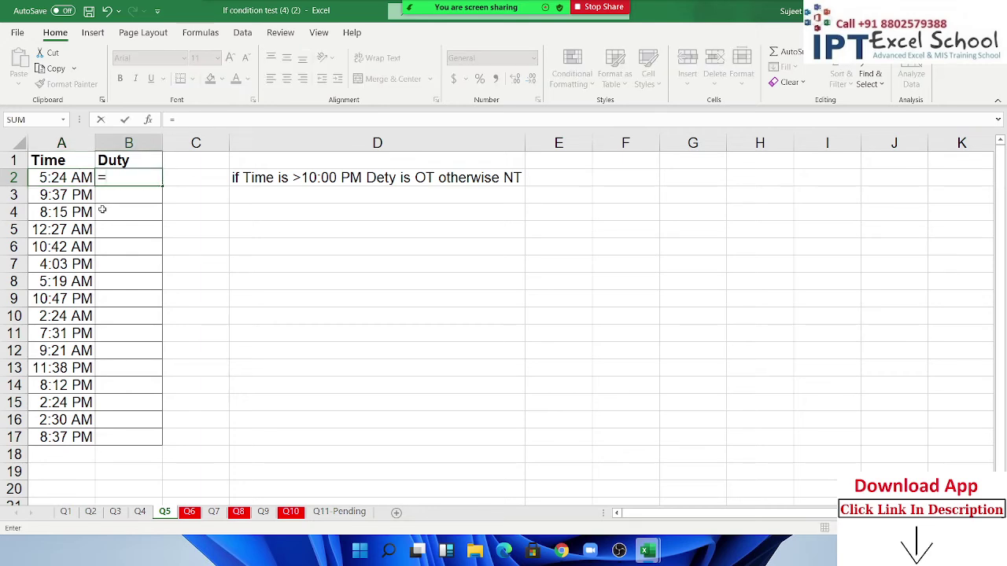
{"action": "key", "text": "Escape"}
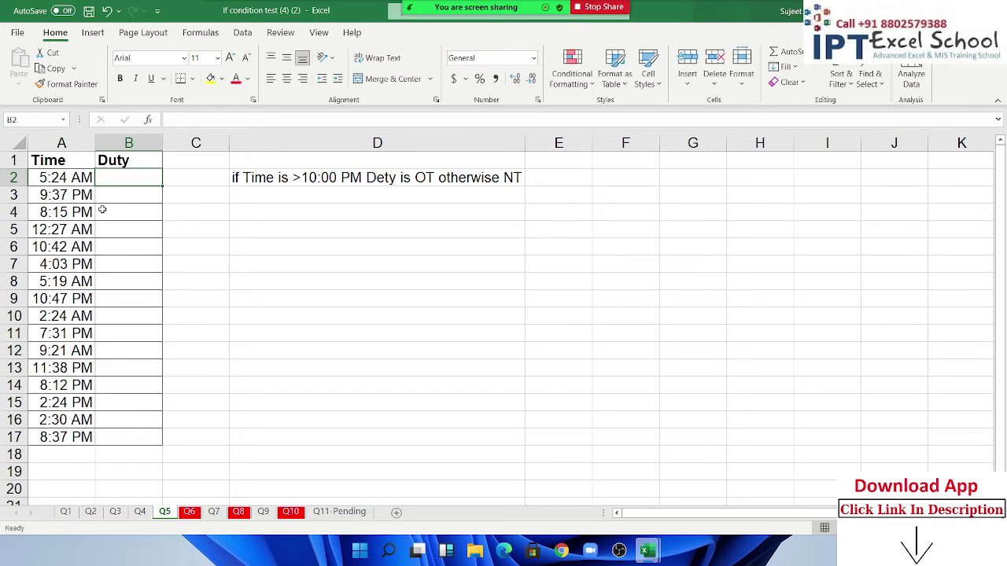
{"action": "key", "text": "Up"}
{"action": "key", "text": "Right"}
{"action": "key", "text": "Right"}
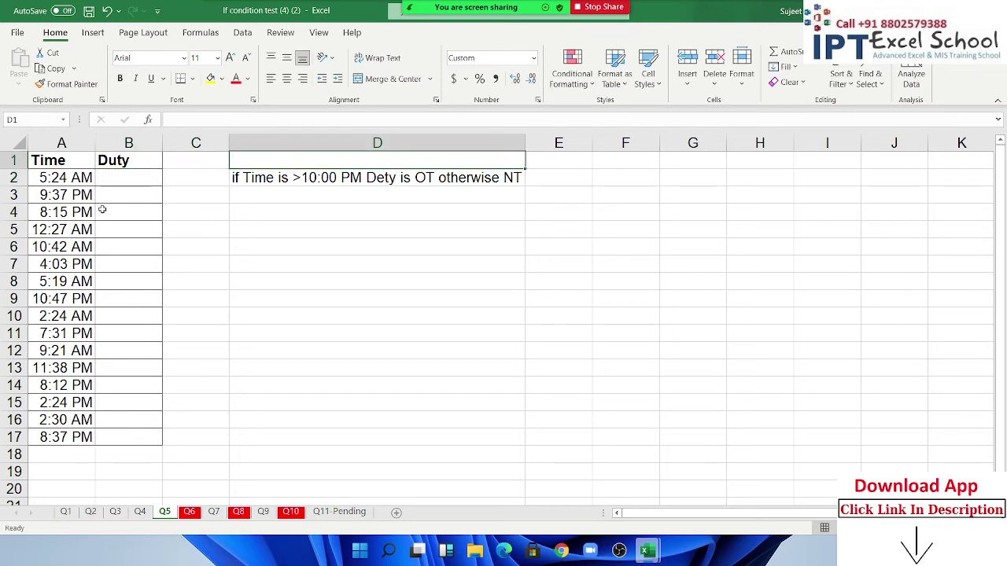
{"action": "type", "text": "1"}
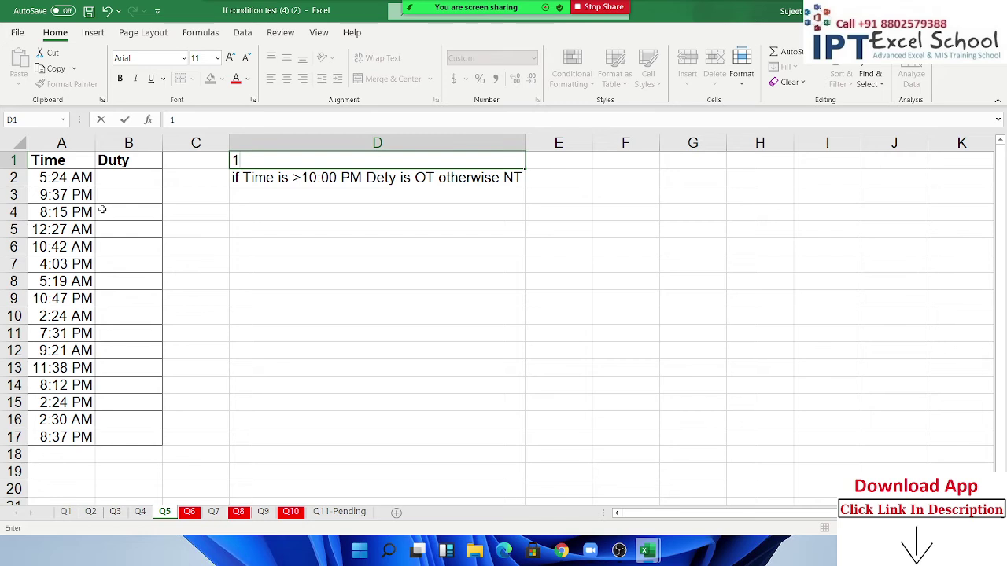
{"action": "type", "text": "1:"}
{"action": "key", "text": "Escape"}
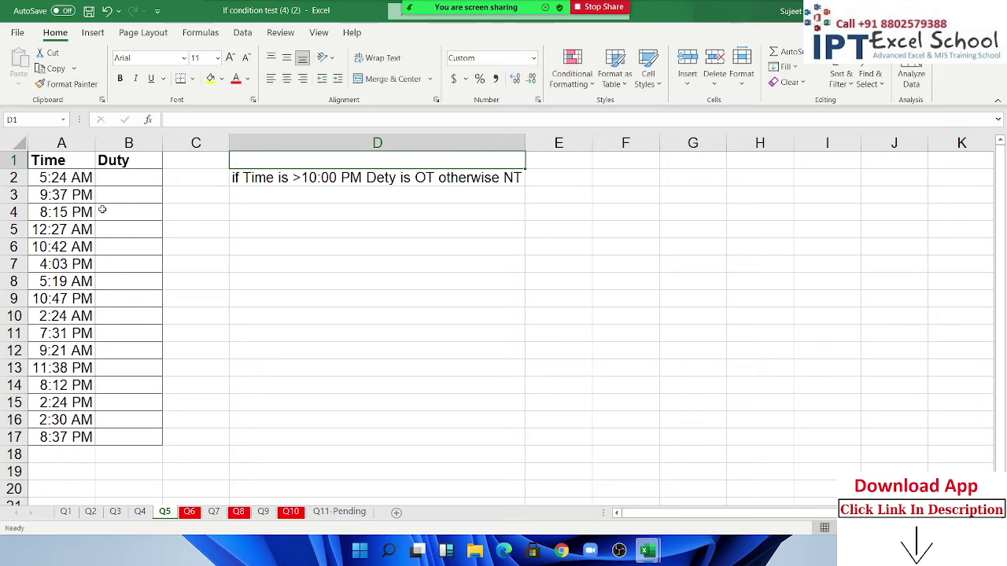
{"action": "type", "text": "10:00"}
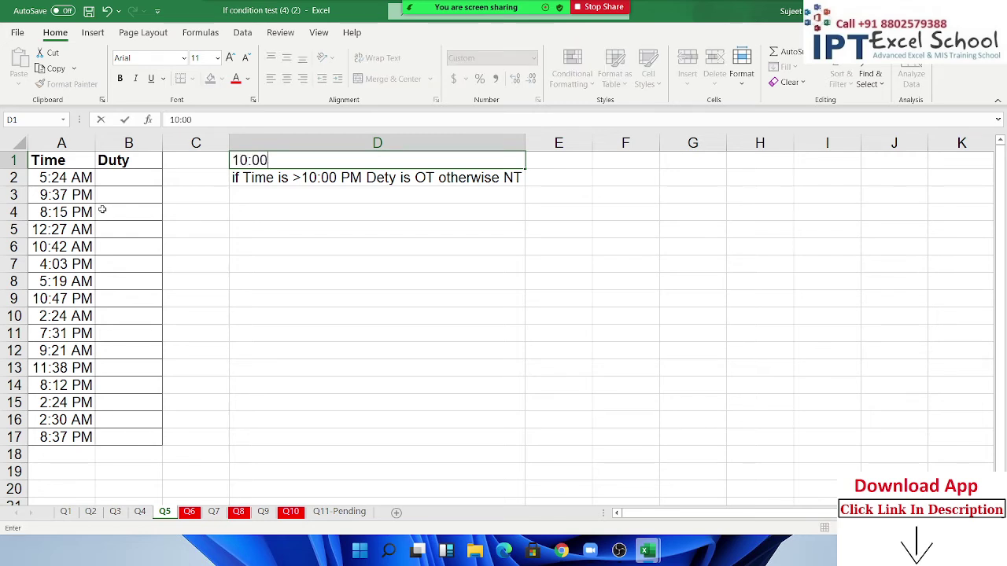
{"action": "key", "text": "Return"}
Step: In B2, type the Duty formula =IF(A2>D1,"OT","NT")
{"action": "key", "text": "Left"}
{"action": "key", "text": "Left"}
{"action": "type", "text": "="}
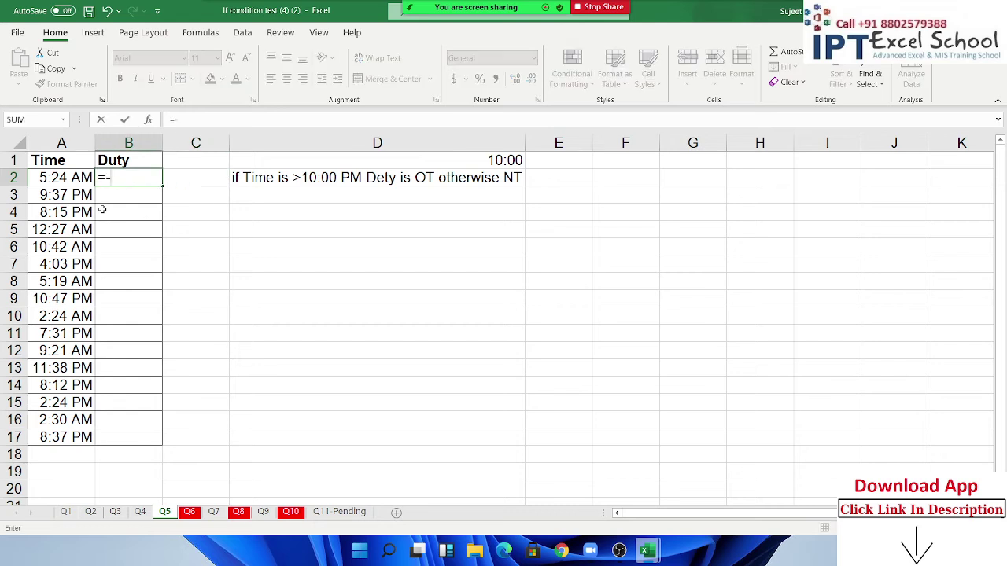
{"action": "type", "text": "i"}
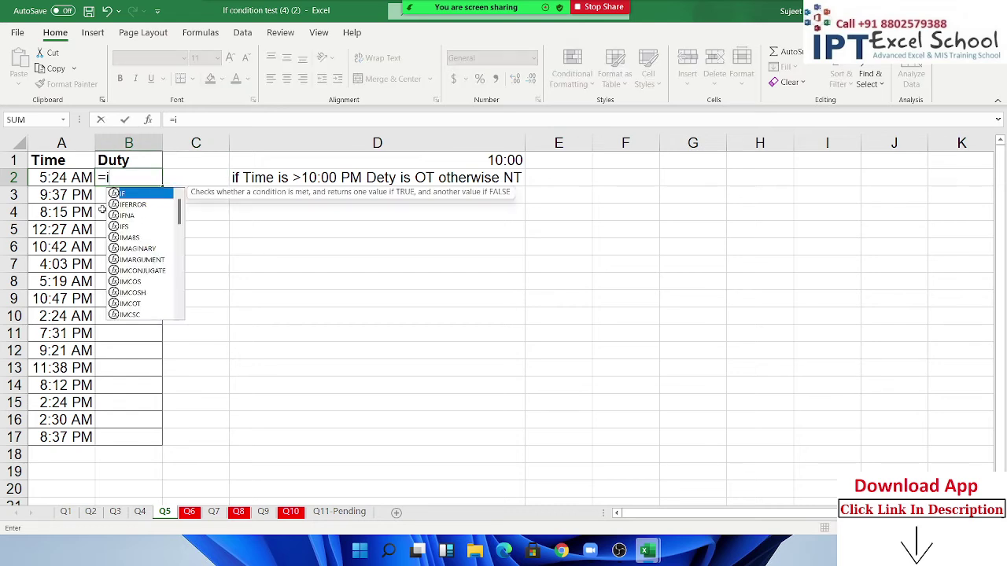
{"action": "type", "text": "f"}
{"action": "key", "text": "Tab"}
{"action": "key", "text": "Left"}
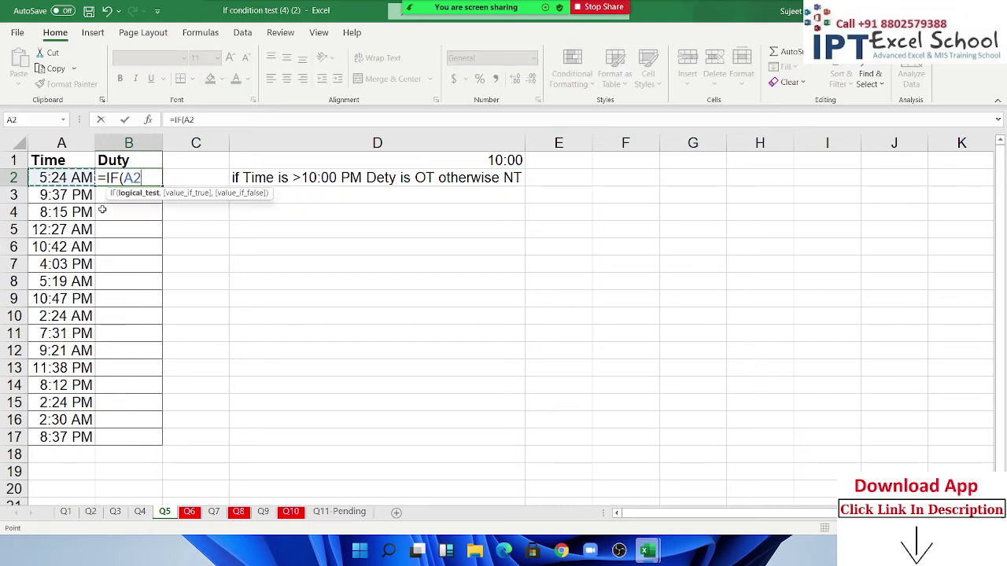
{"action": "type", "text": ">"}
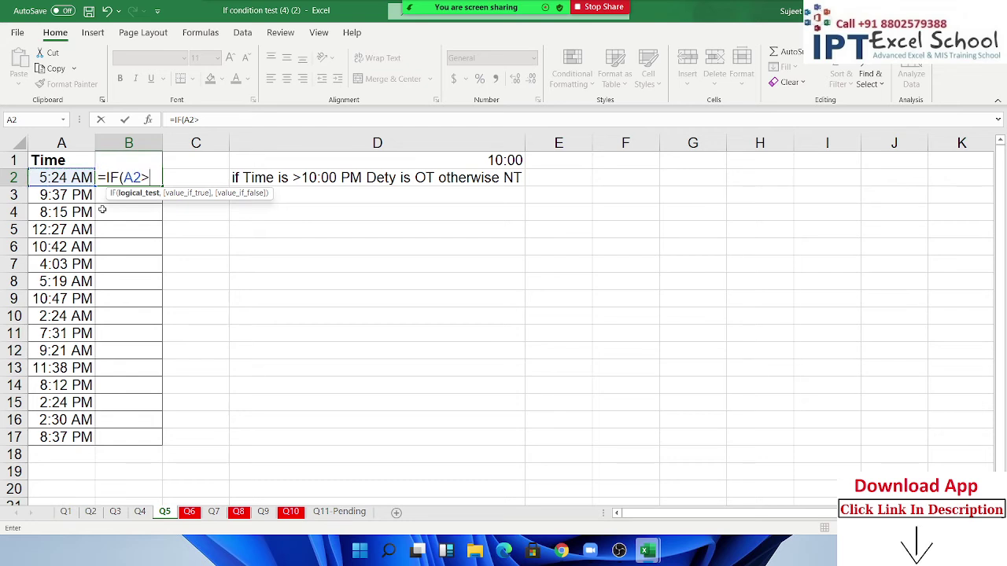
{"action": "key", "text": "Up"}
{"action": "key", "text": "Right"}
{"action": "key", "text": "Right"}
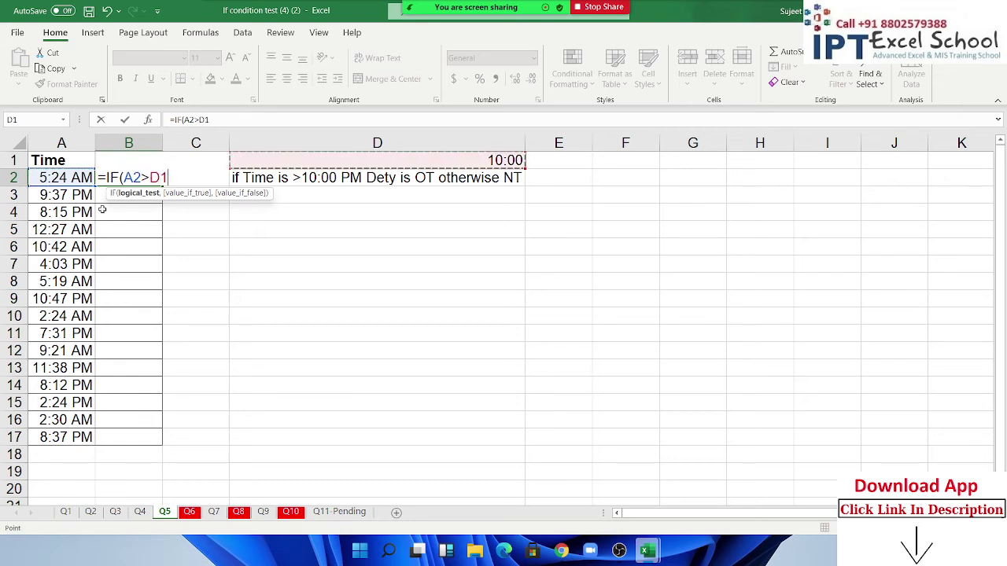
{"action": "type", "text": ",\""}
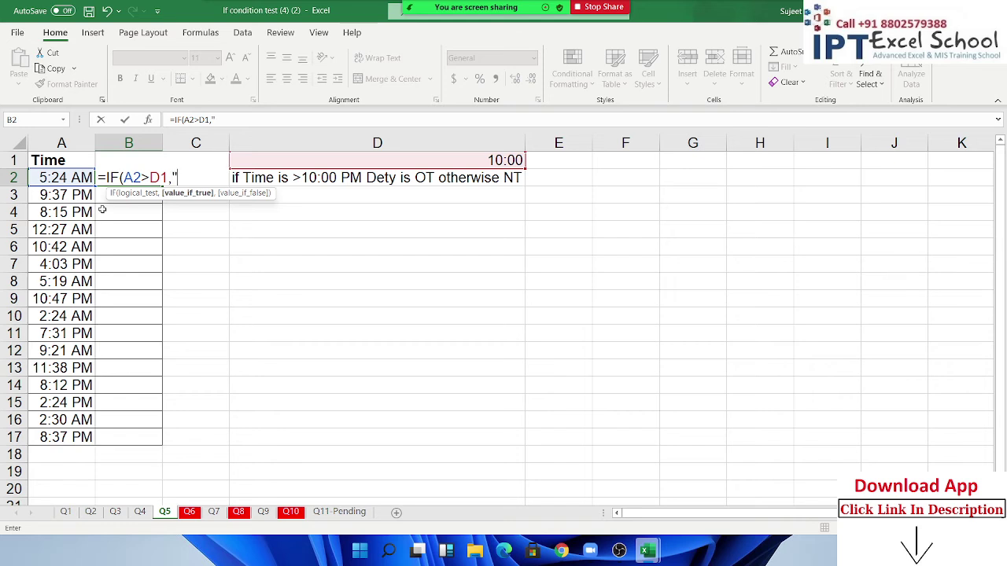
{"action": "type", "text": "OT"}
{"action": "type", "text": "\",\""}
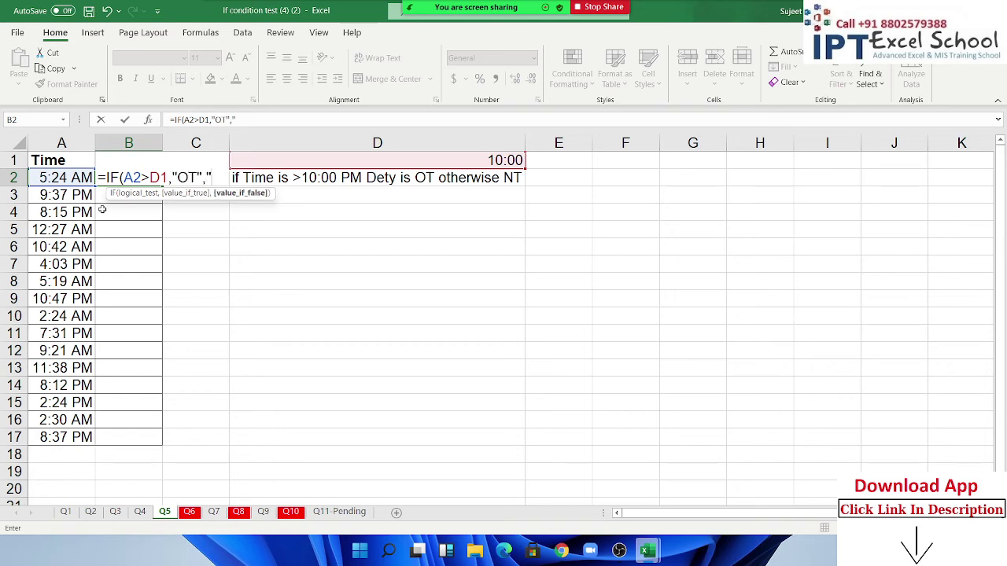
{"action": "type", "text": "N"}
{"action": "type", "text": "T\""}
Step: Commit B2's =IF(A2>D1,"OT","NT") formula, which shows NT for 5:24 AM
{"action": "key", "text": "Return"}
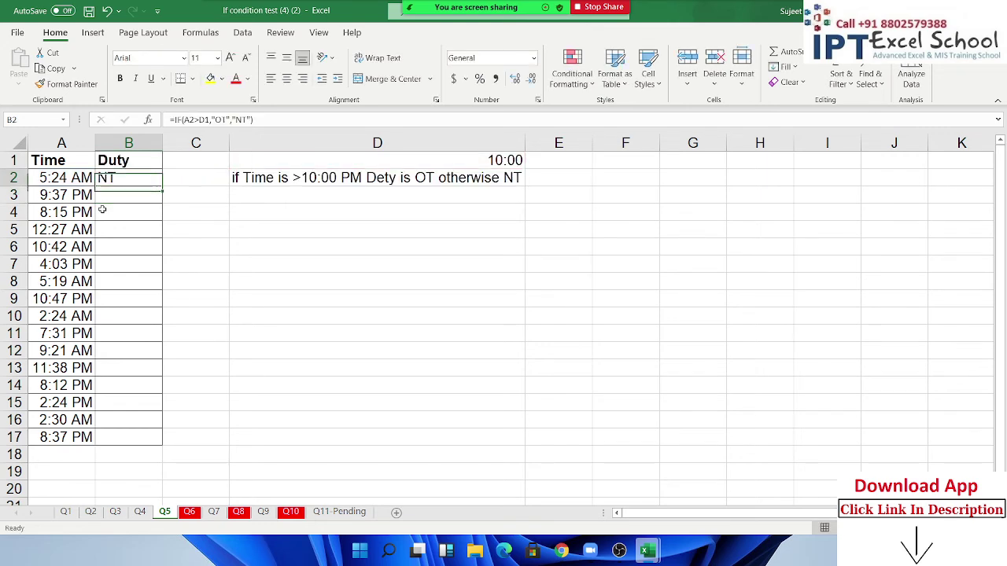
{"action": "key", "text": "Up"}
{"action": "key", "text": "Down"}
Step: Try =IF(A3>TIME(22,00,00)) in B3, dismiss the parenthesis error, and abandon the entry
{"action": "type", "text": "="}
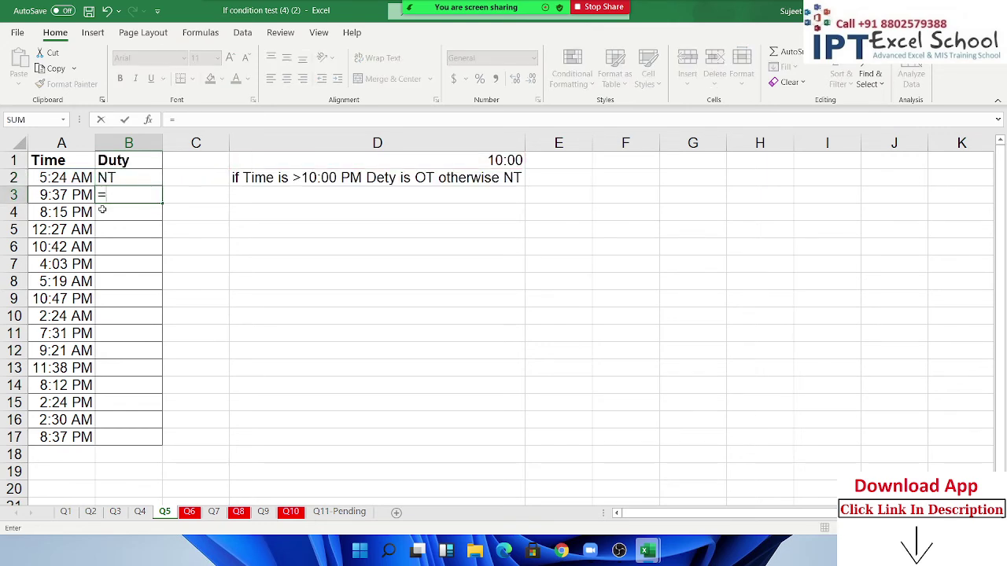
{"action": "type", "text": "if("}
{"action": "key", "text": "Left"}
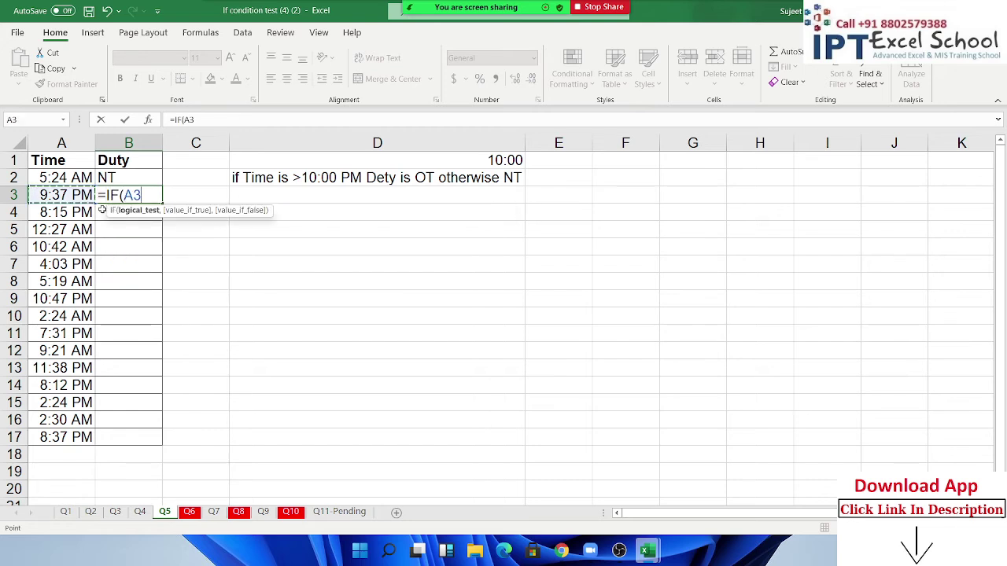
{"action": "type", "text": ">ti"}
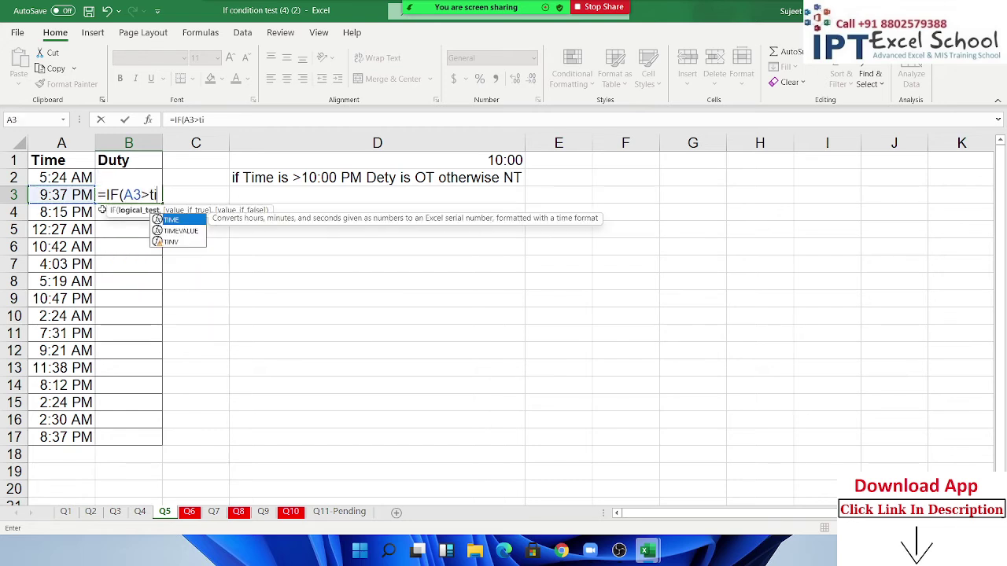
{"action": "type", "text": "me"}
{"action": "key", "text": "Tab"}
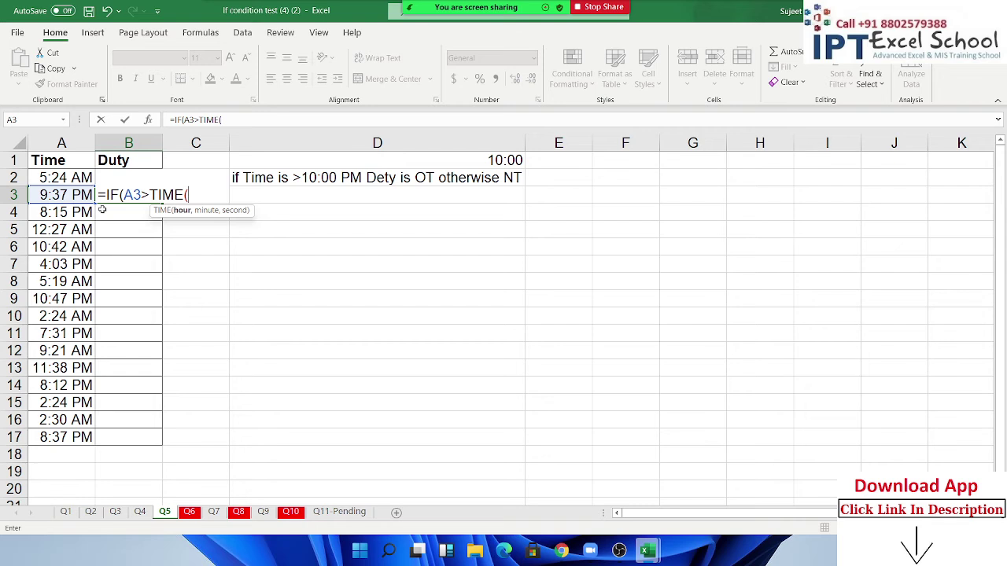
{"action": "type", "text": "22,0"}
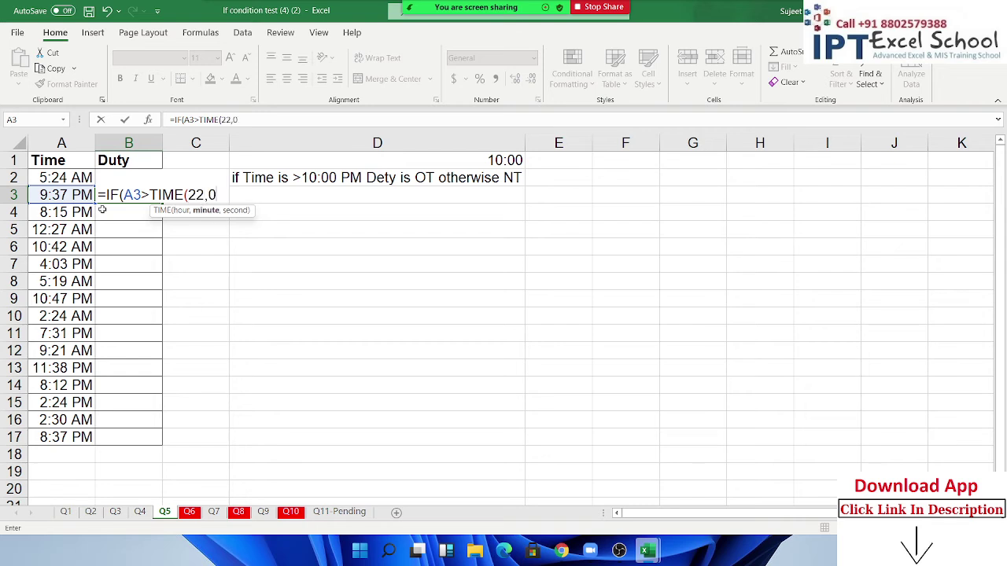
{"action": "type", "text": "0,00"}
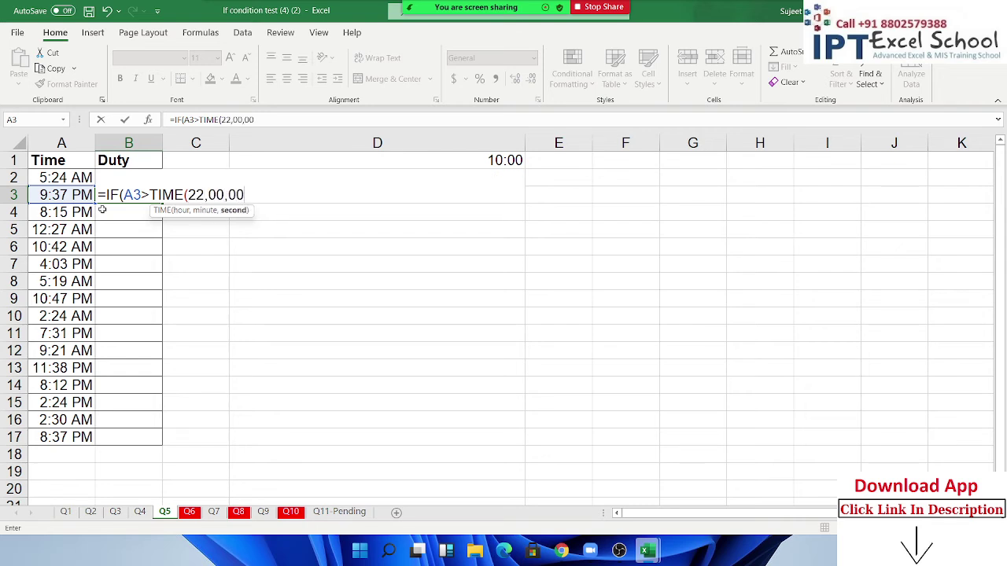
{"action": "type", "text": ")"}
{"action": "key", "text": "Return"}
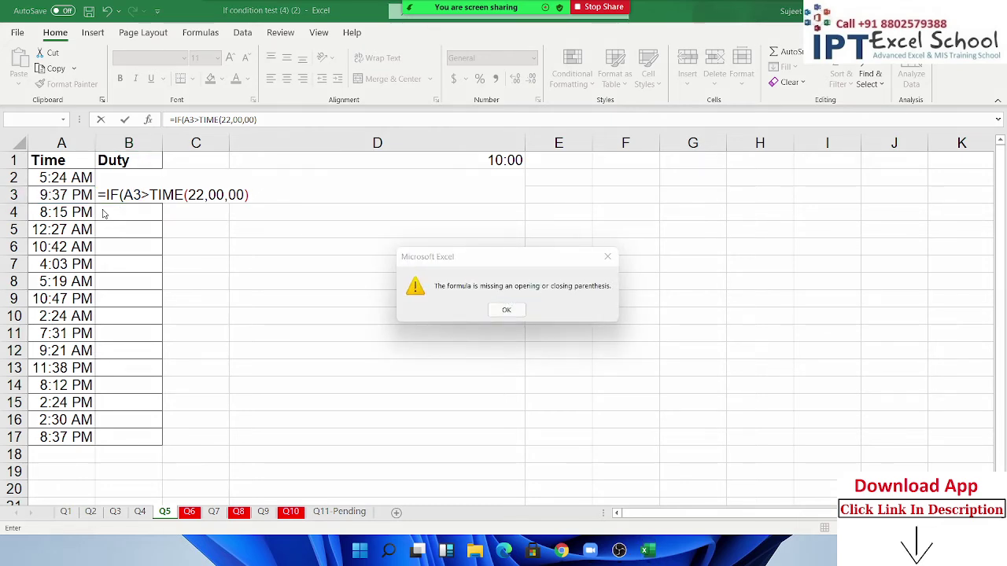
{"action": "left_click", "coordinate": [524, 323]}
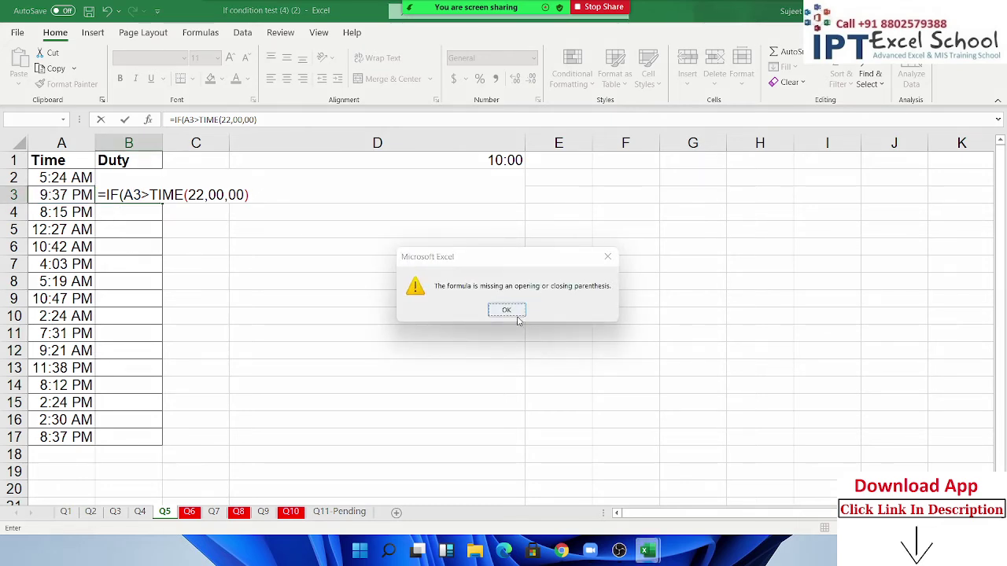
{"action": "left_click", "coordinate": [512, 312]}
{"action": "left_click", "coordinate": [297, 209]}
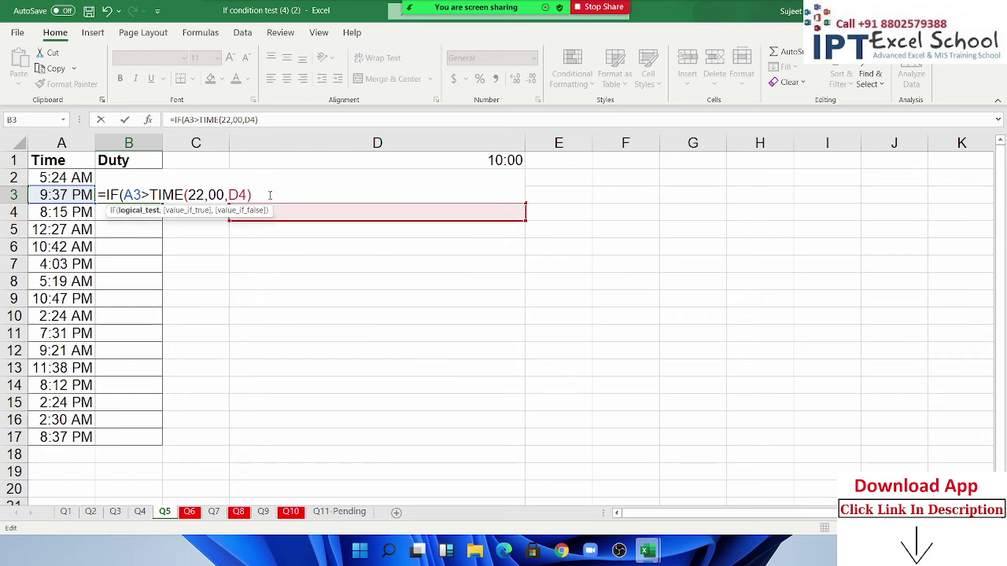
{"action": "key", "text": "Escape"}
Step: In B3, start the formula again as =IF(A3>TIME(22,00,00))
{"action": "type", "text": "="}
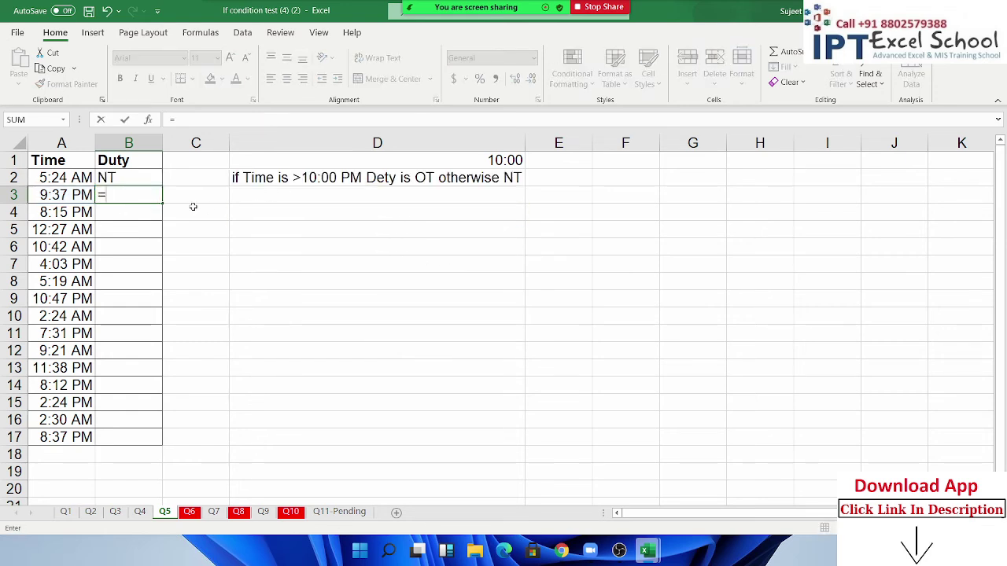
{"action": "type", "text": "IF("}
{"action": "key", "text": "Left"}
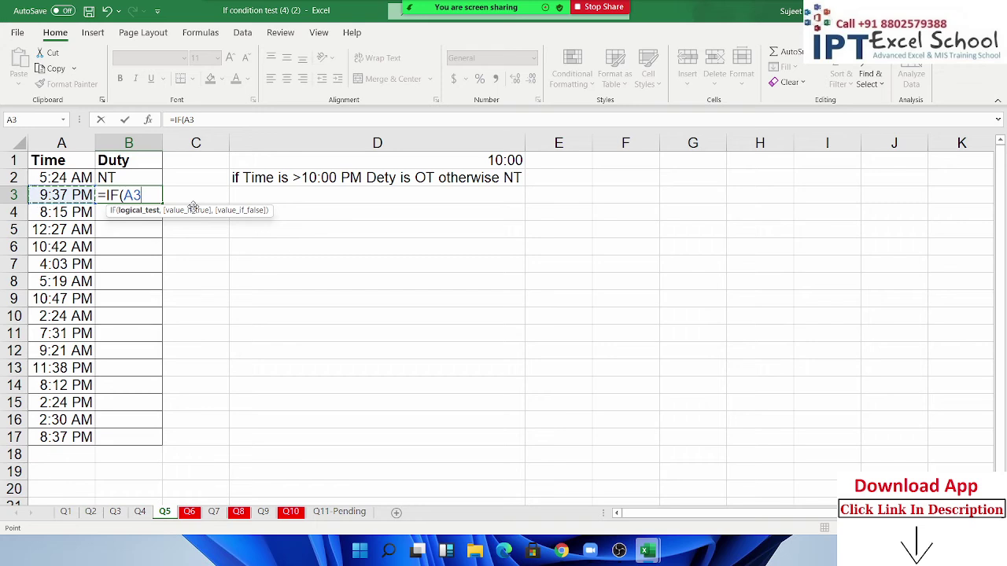
{"action": "type", "text": ">"}
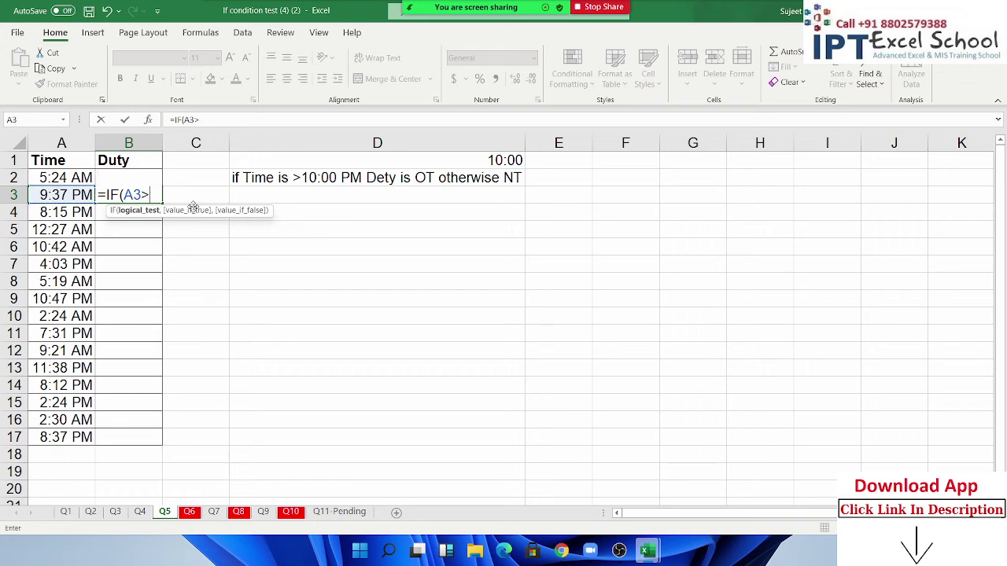
{"action": "type", "text": "tim"}
{"action": "key", "text": "Tab"}
{"action": "type", "text": "2"}
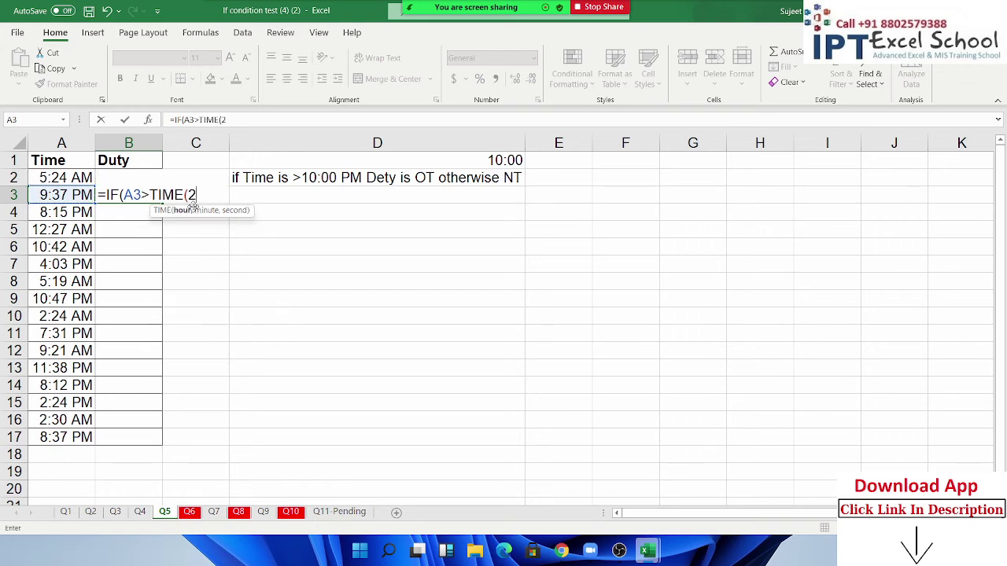
{"action": "type", "text": "2,00,00"}
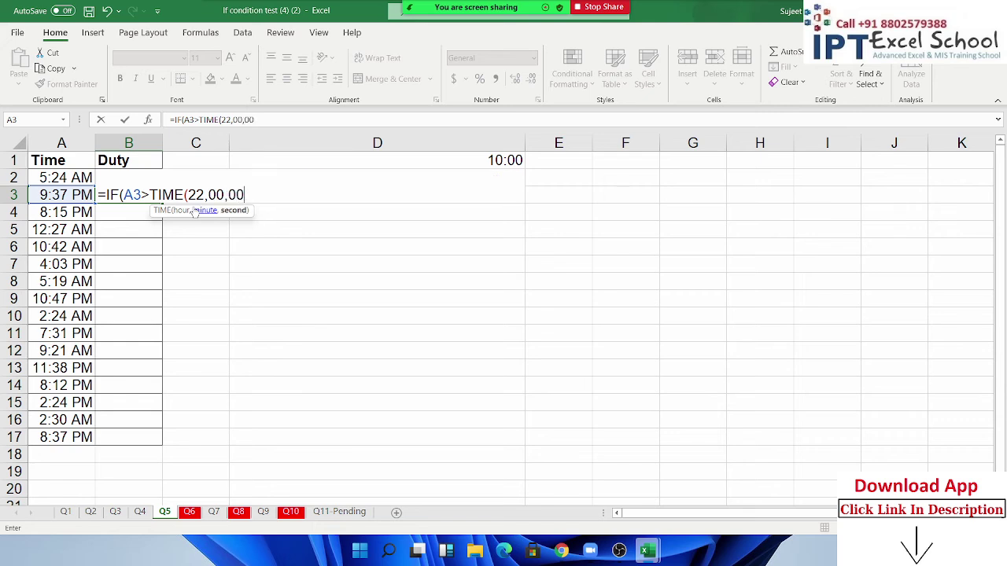
{"action": "type", "text": "),"}
Step: Add the "OT" and "NT" results, commit B3 so it shows NT, and open Q6
{"action": "type", "text": "\""}
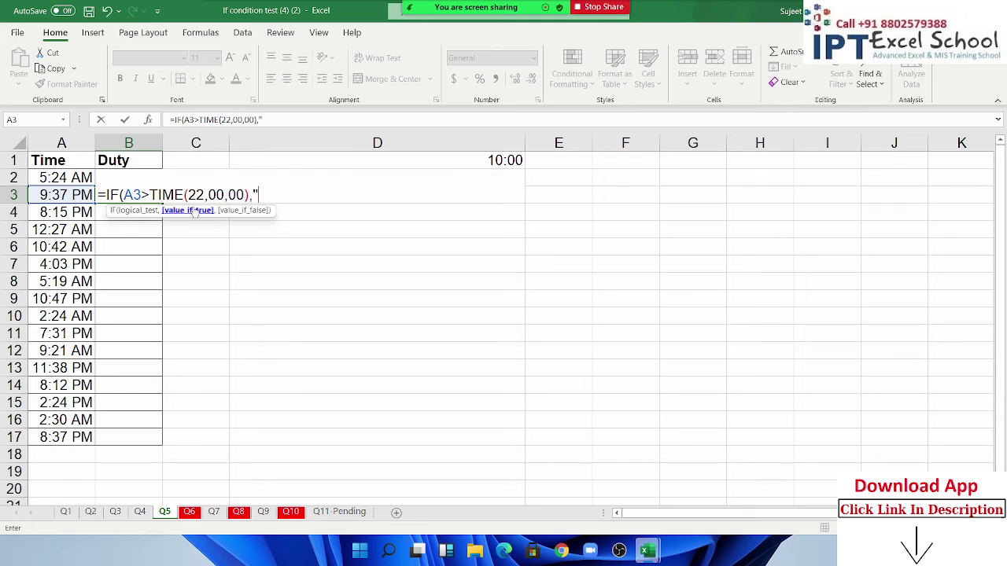
{"action": "type", "text": "OY"}
{"action": "key", "text": "BackSpace"}
{"action": "type", "text": "T\"m"}
{"action": "key", "text": "BackSpace"}
{"action": "type", "text": ",\"NT"}
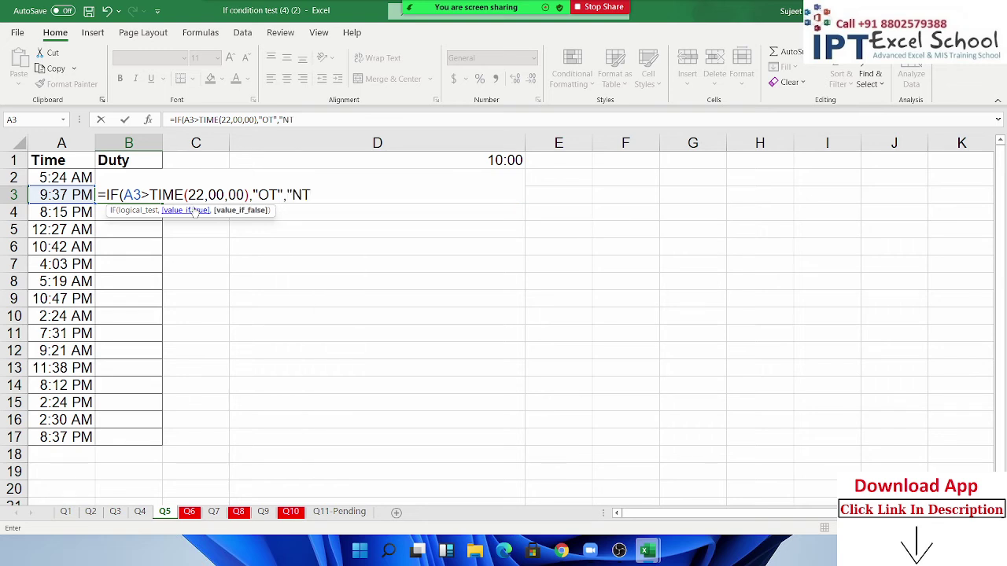
{"action": "key", "text": "Return"}
{"action": "key", "text": "Return"}
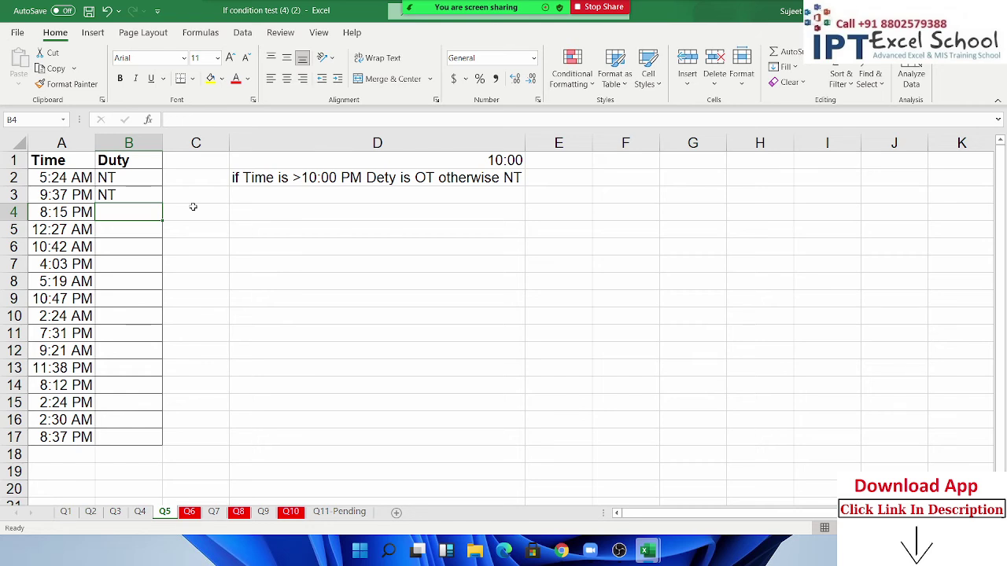
{"action": "left_click", "coordinate": [108, 189]}
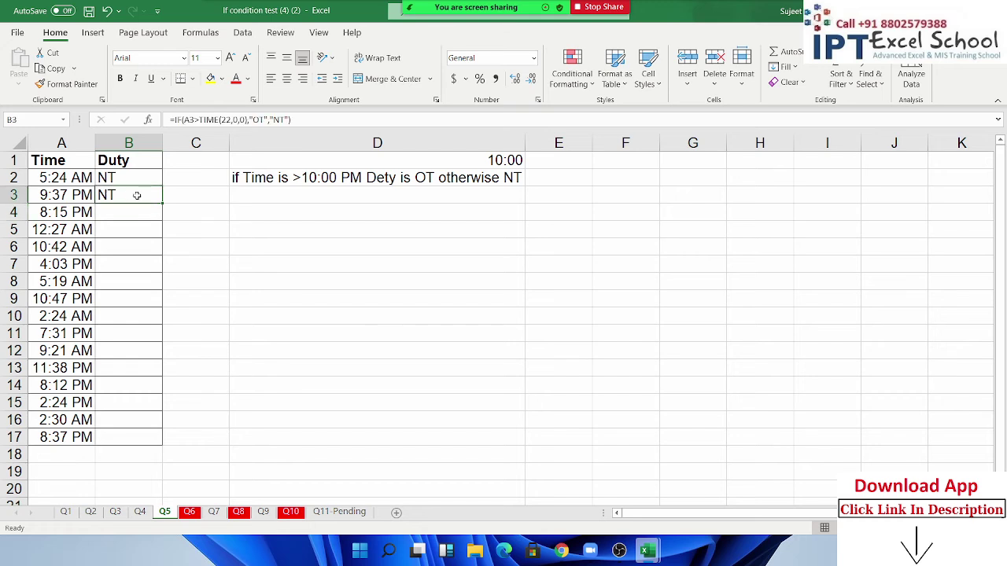
{"action": "left_click", "coordinate": [189, 511]}
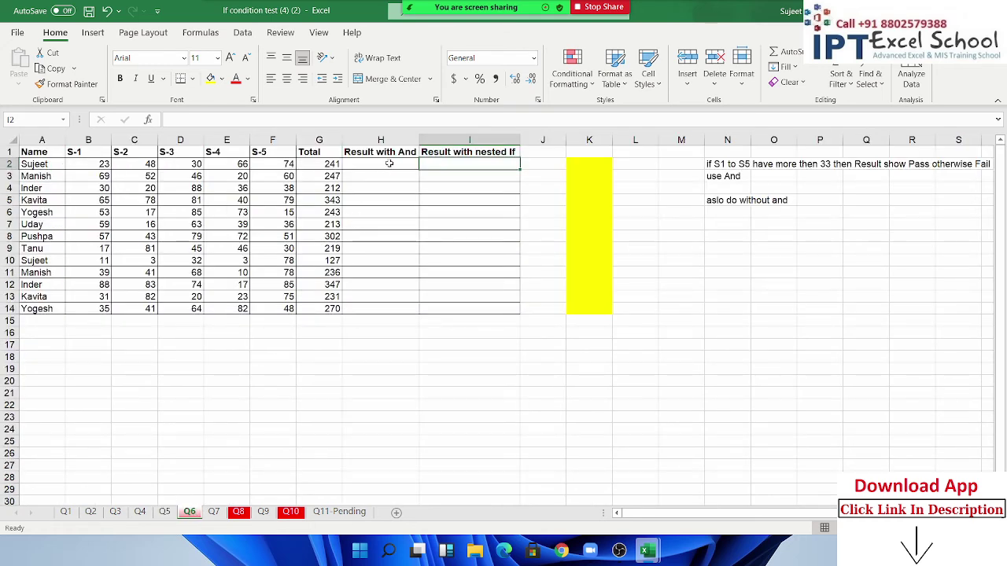
Step: Select Q6's two Result columns and preview the Q7 grade sheet before returning
{"action": "mouse_move", "coordinate": [389, 164]}
{"action": "left_mouse_down"}
{"action": "mouse_move", "coordinate": [449, 285]}
{"action": "mouse_move", "coordinate": [450, 310]}
{"action": "left_mouse_up"}
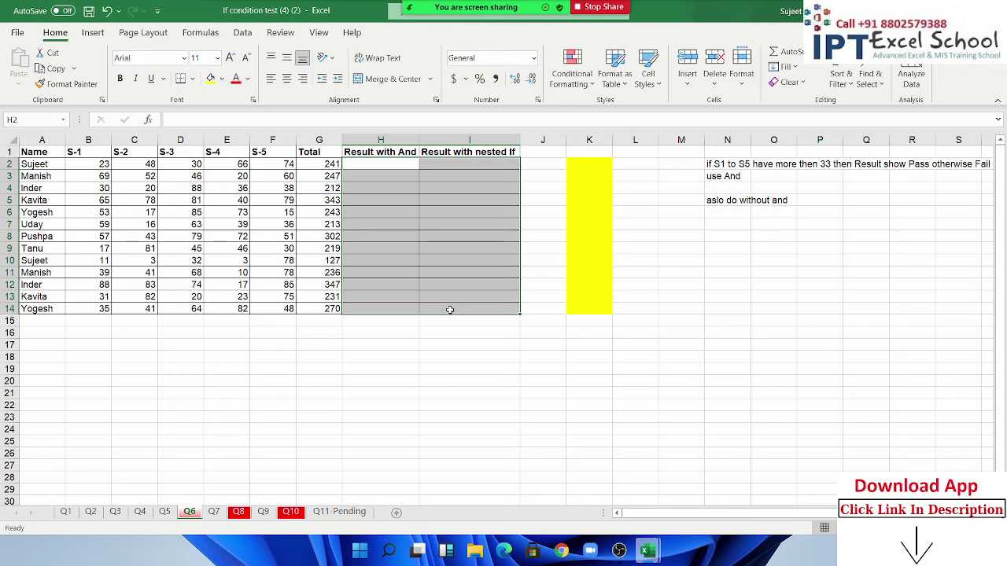
{"action": "left_click", "coordinate": [214, 513]}
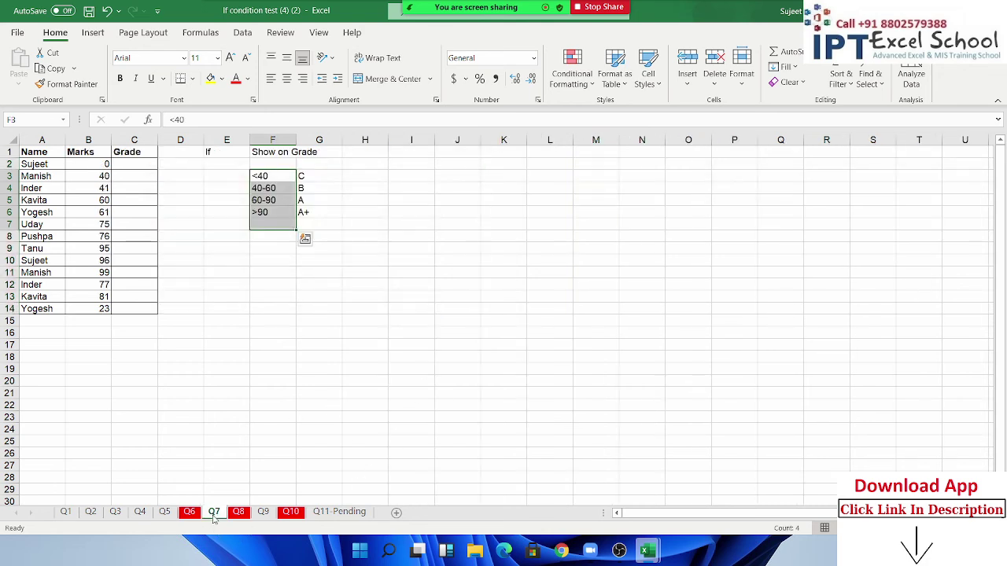
{"action": "left_click", "coordinate": [127, 167]}
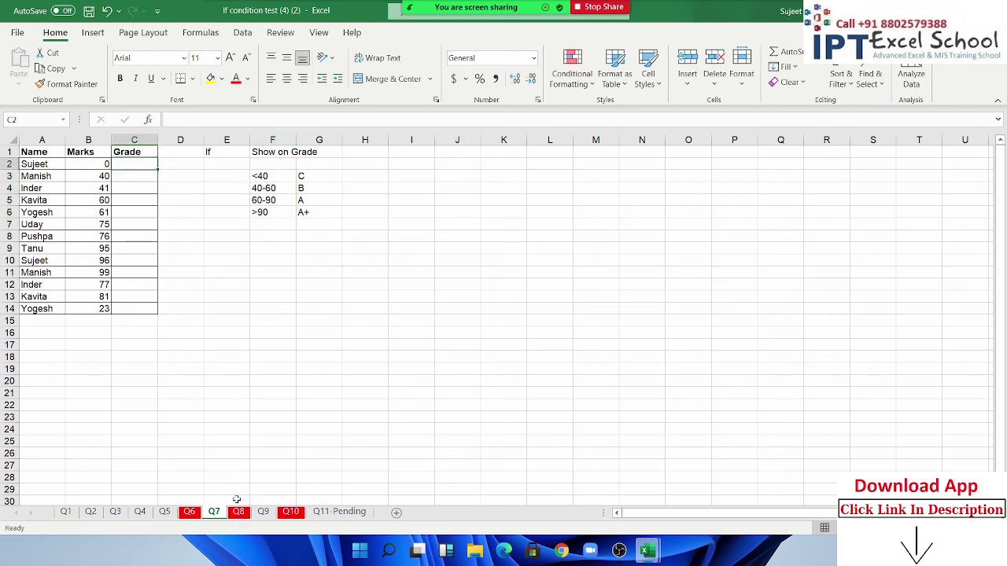
{"action": "left_click", "coordinate": [189, 512]}
{"action": "left_click", "coordinate": [373, 174]}
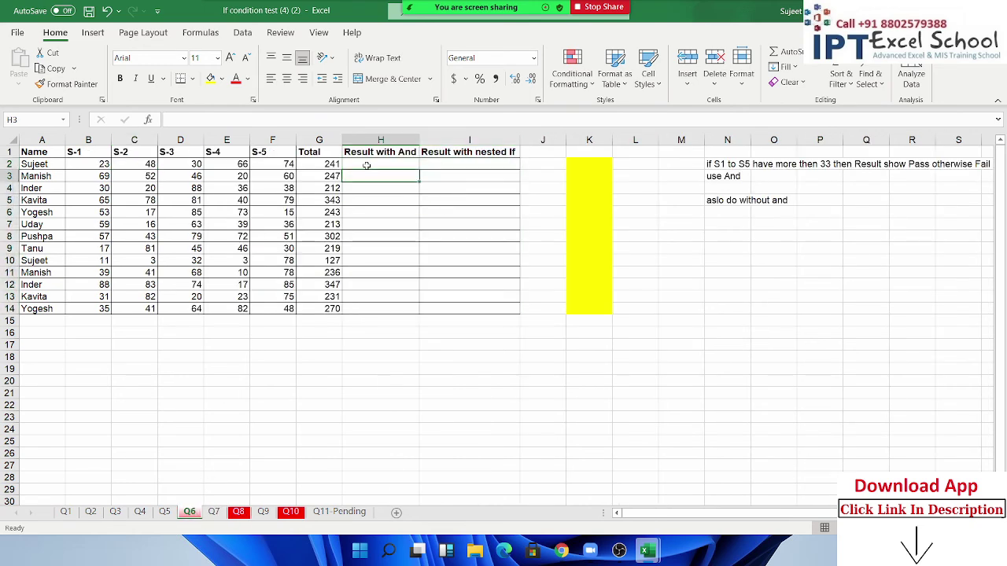
Step: Zoom in on Q6 and inspect the Result with And cell H2 and nested If cell I2
{"action": "left_click", "coordinate": [366, 166]}
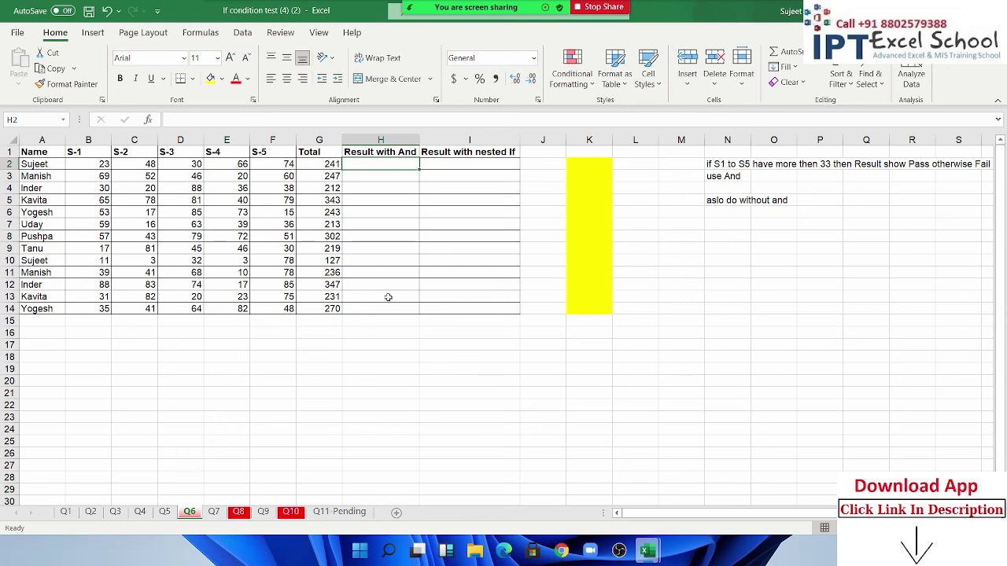
{"action": "scroll", "coordinate": [388, 297], "scroll_direction": "up", "scroll_amount": 5, "text": "ctrl"}
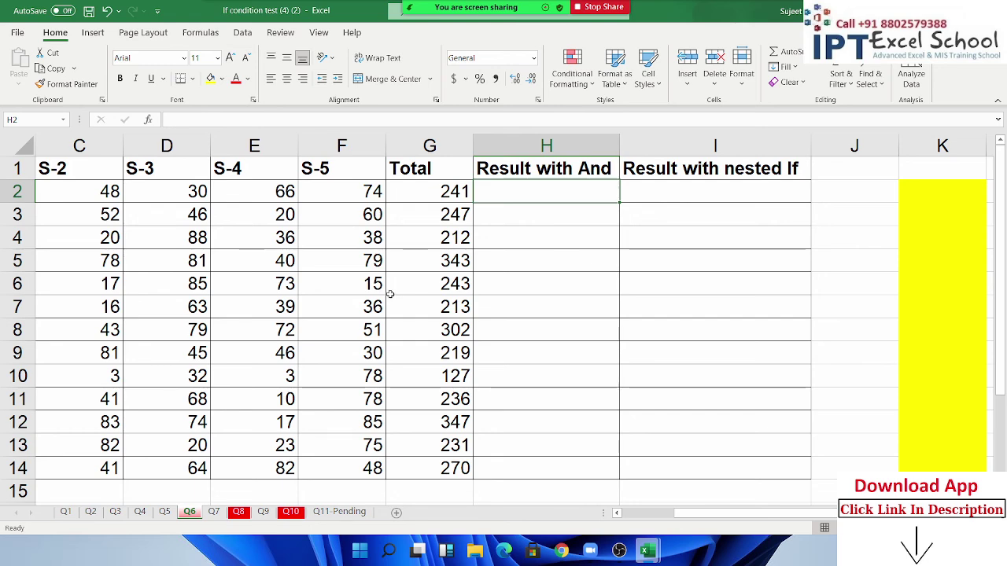
{"action": "left_click_drag", "start_coordinate": [767, 519], "coordinate": [732, 519]}
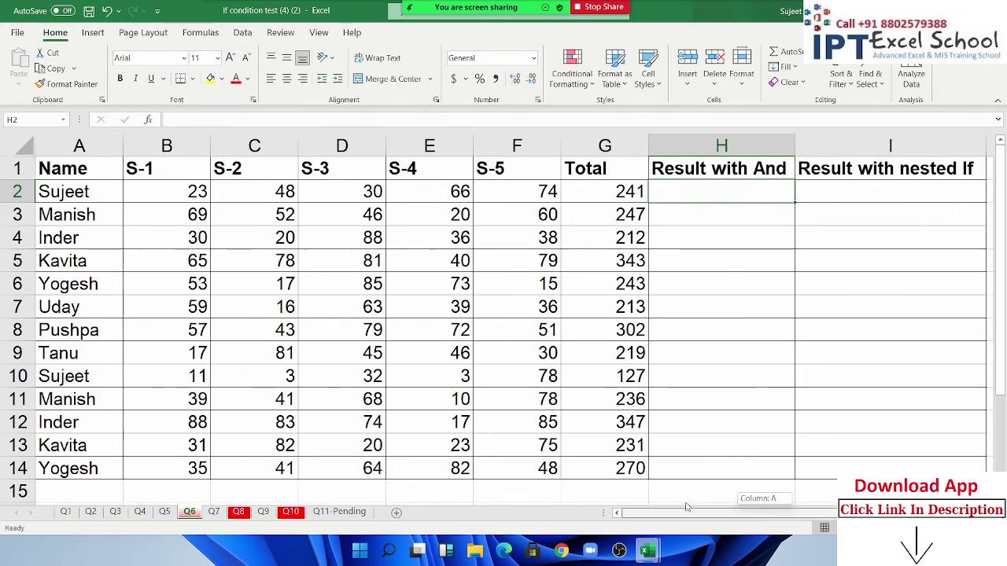
{"action": "scroll", "coordinate": [659, 388], "scroll_direction": "down", "scroll_amount": 1, "text": "ctrl"}
{"action": "scroll", "coordinate": [659, 388], "scroll_direction": "down", "scroll_amount": 1, "text": "ctrl"}
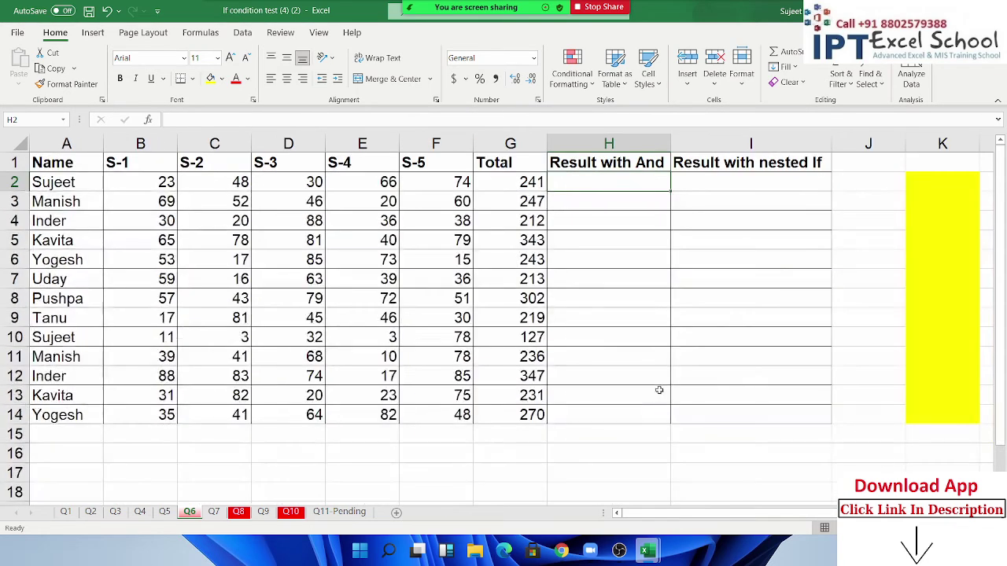
{"action": "left_click", "coordinate": [739, 180]}
{"action": "left_click", "coordinate": [638, 182]}
Step: Flip between Q7 and Q8, then select Q7's grades C to A+ in G3:G6
{"action": "left_click", "coordinate": [239, 513]}
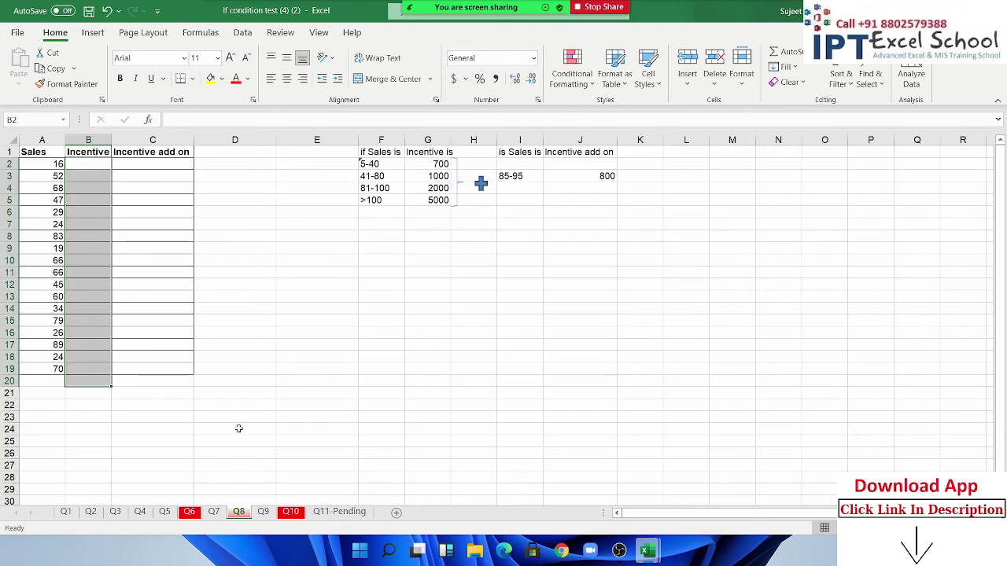
{"action": "left_click", "coordinate": [214, 512]}
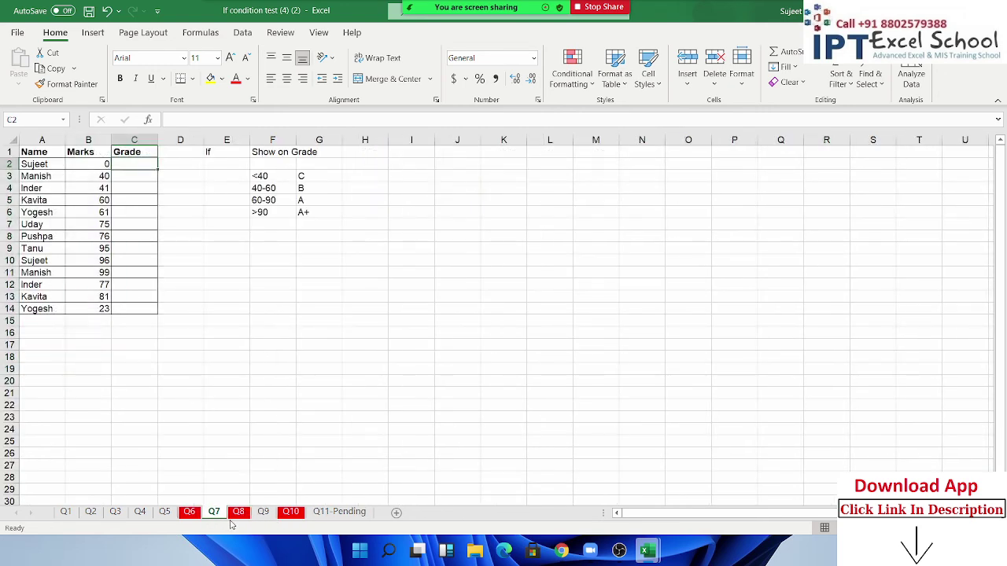
{"action": "left_click", "coordinate": [238, 512]}
{"action": "left_click", "coordinate": [214, 512]}
{"action": "left_click_drag", "start_coordinate": [321, 174], "coordinate": [311, 212]}
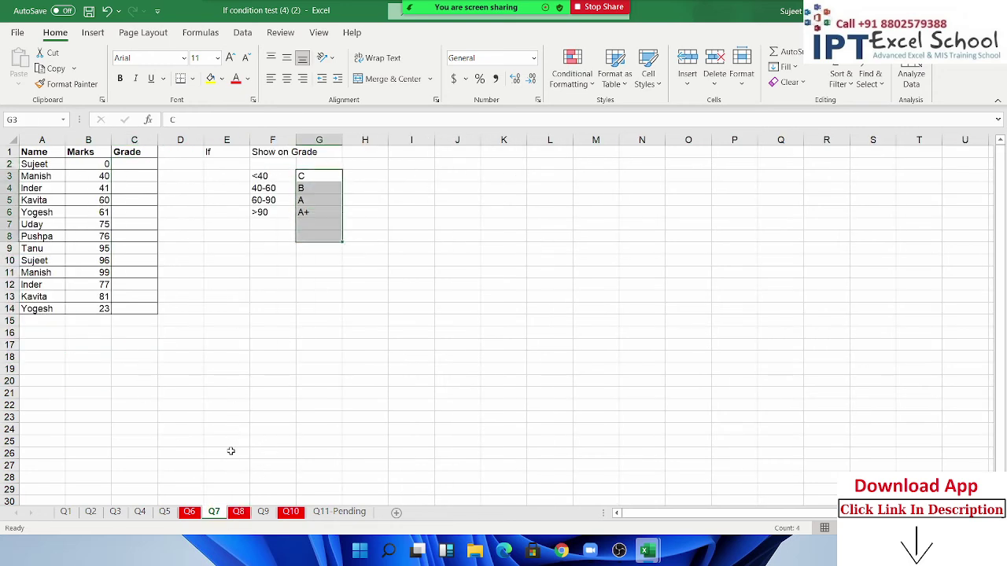
Step: Select Q8's incentive amounts 700 to 5000, then bring up the Q9 status sheet
{"action": "left_click", "coordinate": [238, 512]}
{"action": "left_click_drag", "start_coordinate": [428, 164], "coordinate": [428, 223]}
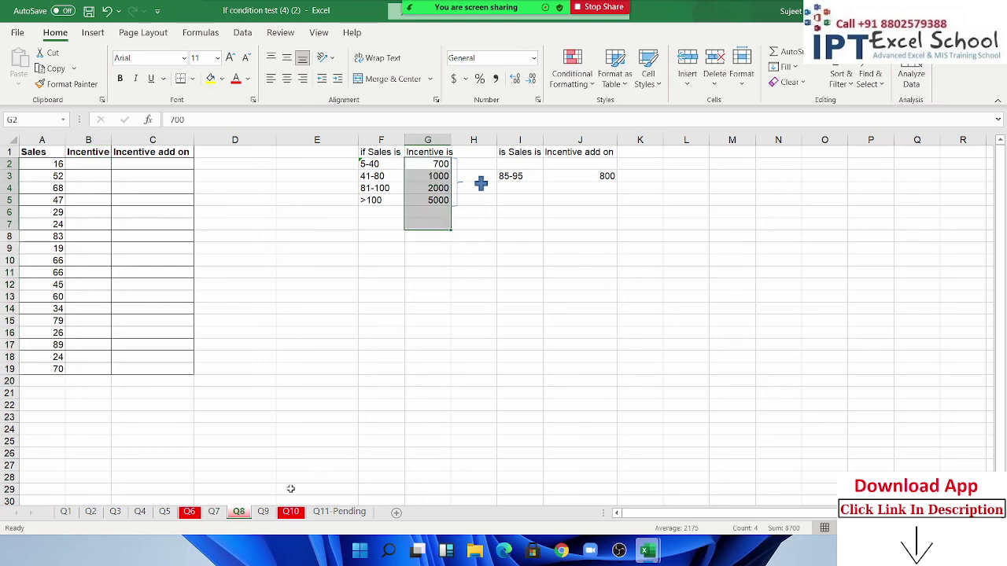
{"action": "left_click", "coordinate": [263, 512]}
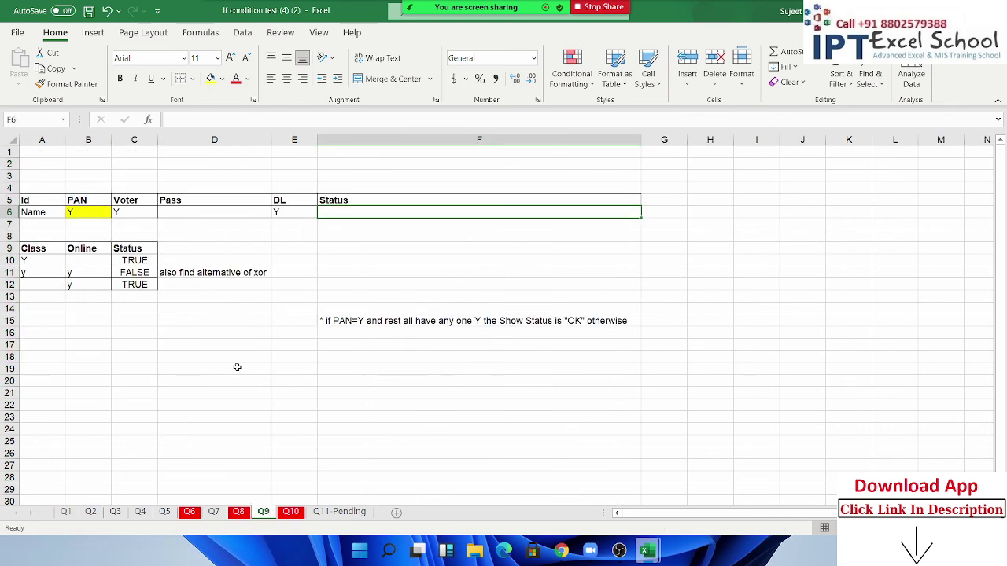
{"action": "scroll", "coordinate": [237, 368], "scroll_direction": "up", "scroll_amount": 1}
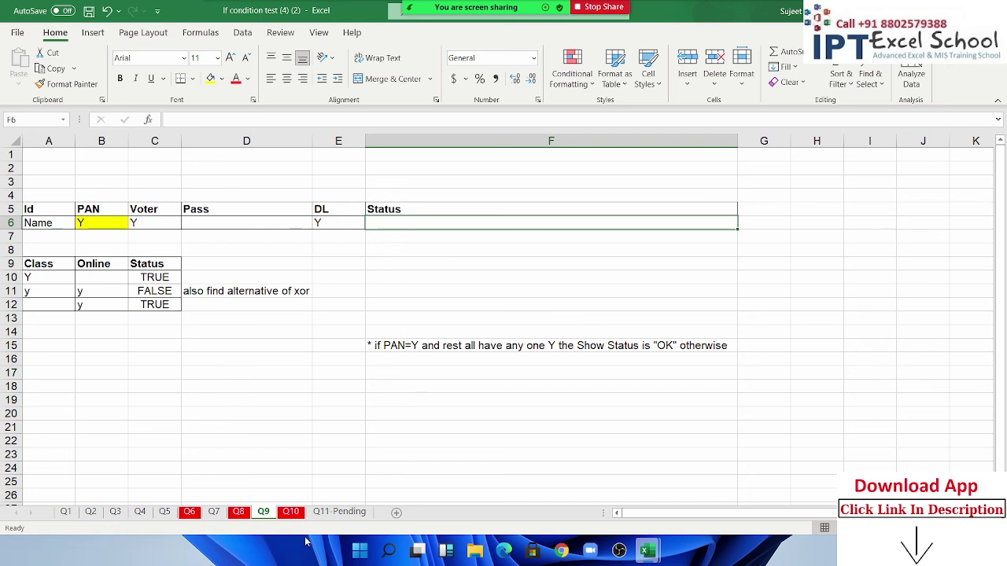
Step: Open the Q10 incentive add-on sheet and select C10 in its Incentive column
{"action": "left_click", "coordinate": [292, 513]}
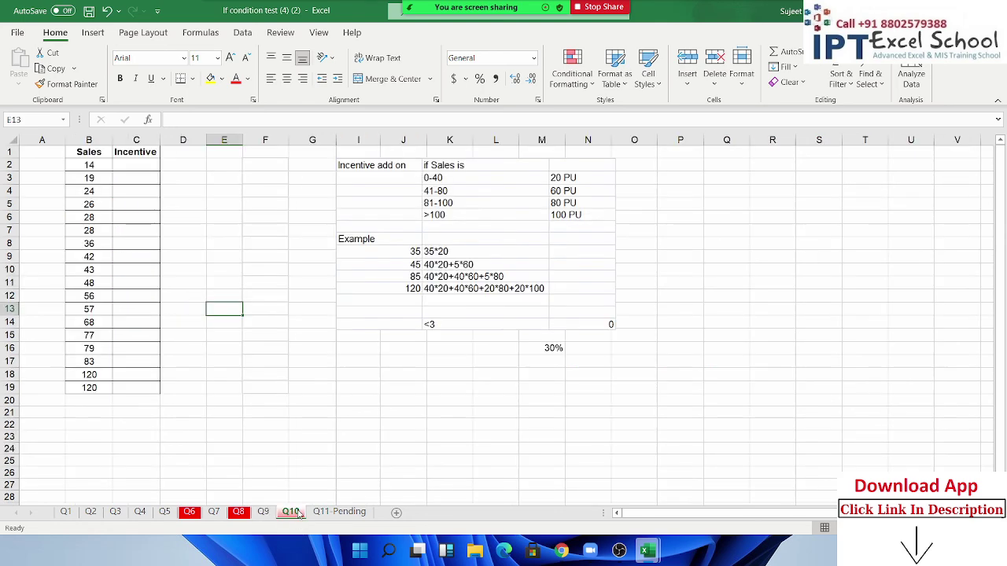
{"action": "scroll", "coordinate": [428, 416], "scroll_direction": "down", "scroll_amount": 1}
{"action": "scroll", "coordinate": [428, 416], "scroll_direction": "up", "scroll_amount": 1}
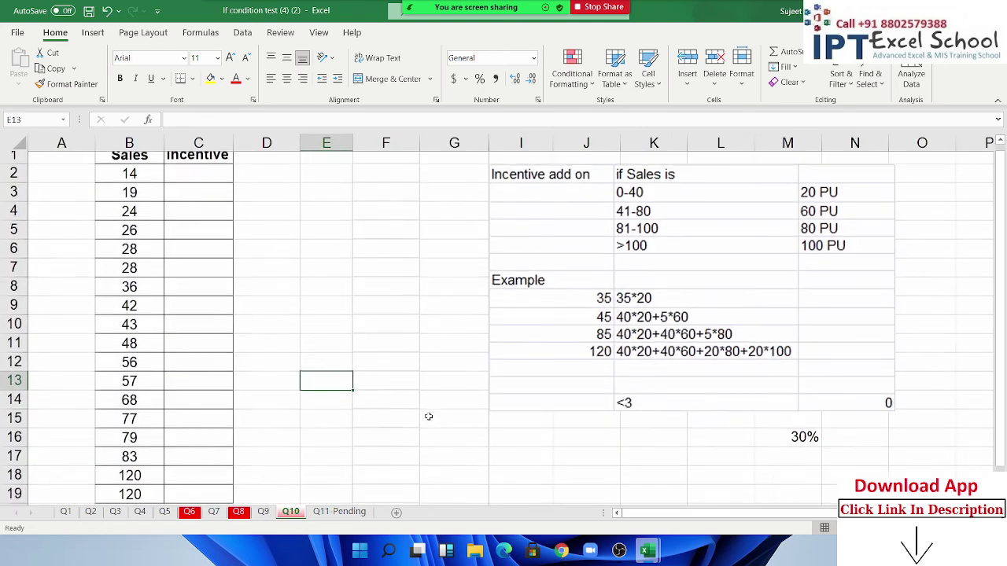
{"action": "scroll", "coordinate": [428, 417], "scroll_direction": "up", "scroll_amount": 1}
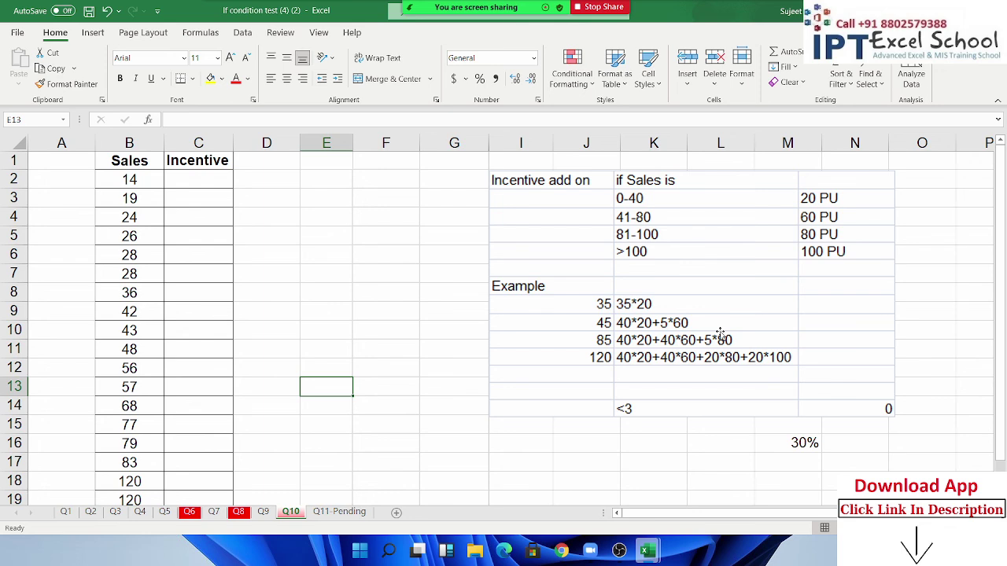
{"action": "left_click", "coordinate": [227, 331]}
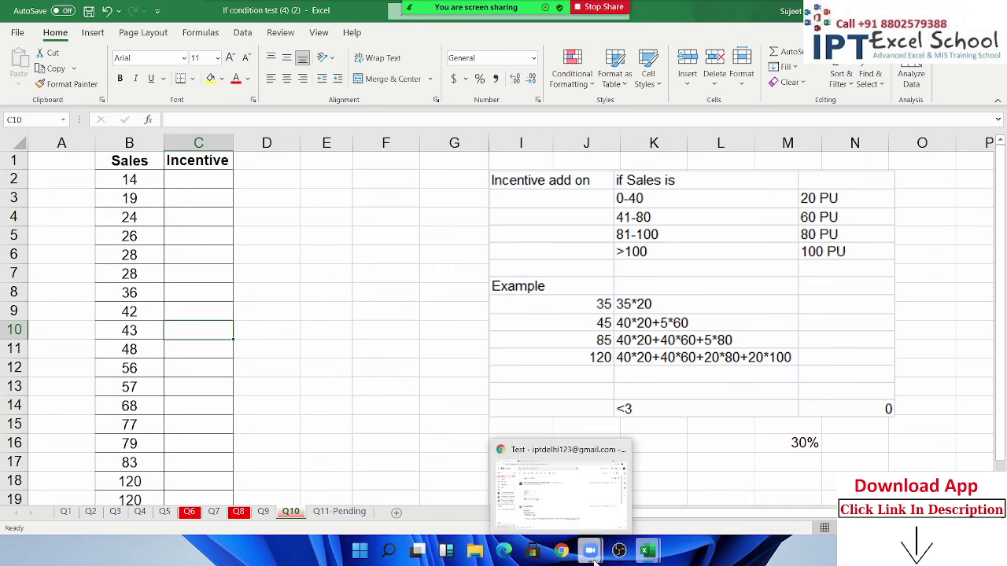
Step: Minimise Excel to the desktop with Windows+D
{"action": "mouse_move", "coordinate": [590, 551]}
{"action": "left_click", "coordinate": [394, 317]}
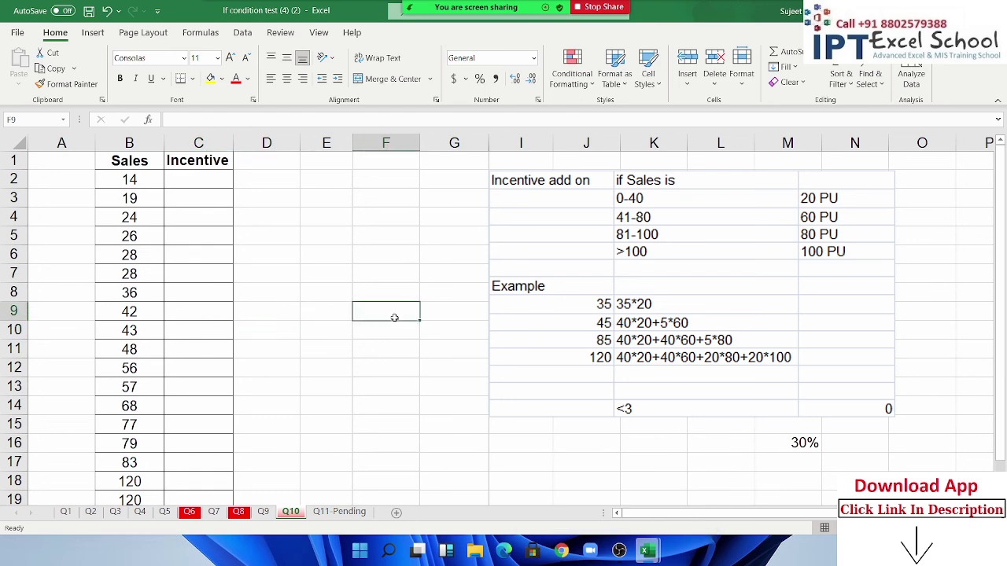
{"action": "key", "text": "super+d"}
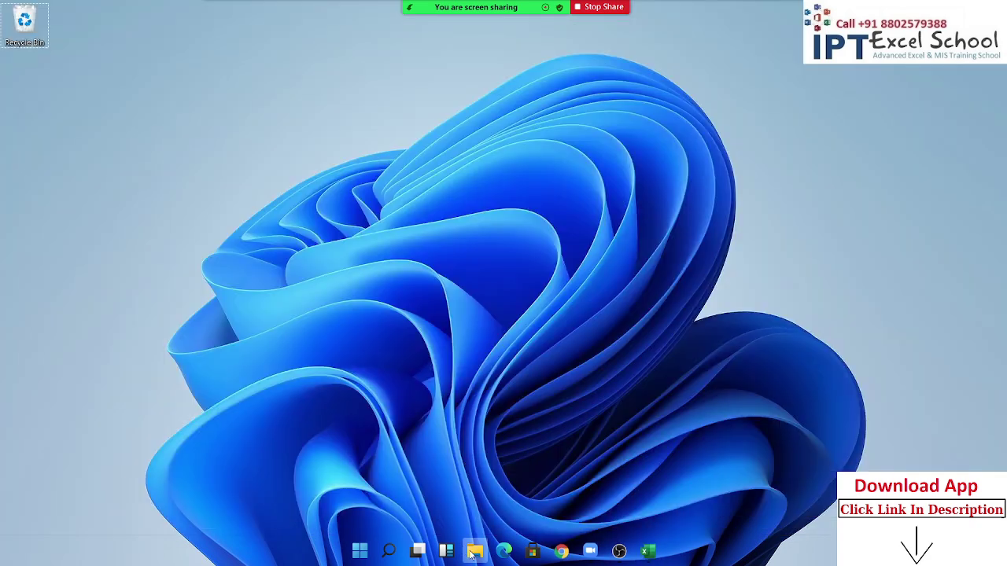